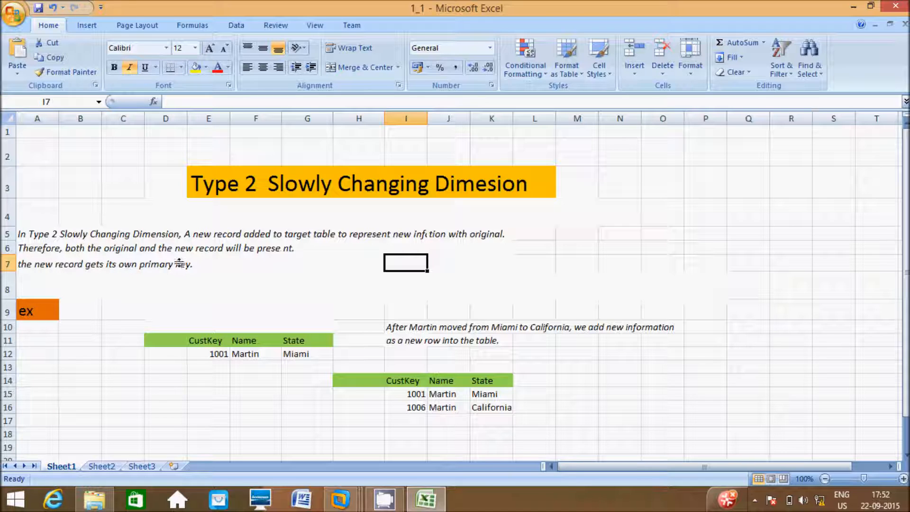
- Walk through the SCD example: record 1001's state changes from Miami to California as new record 1006
{"action": "left_click", "coordinate": [38, 316]}
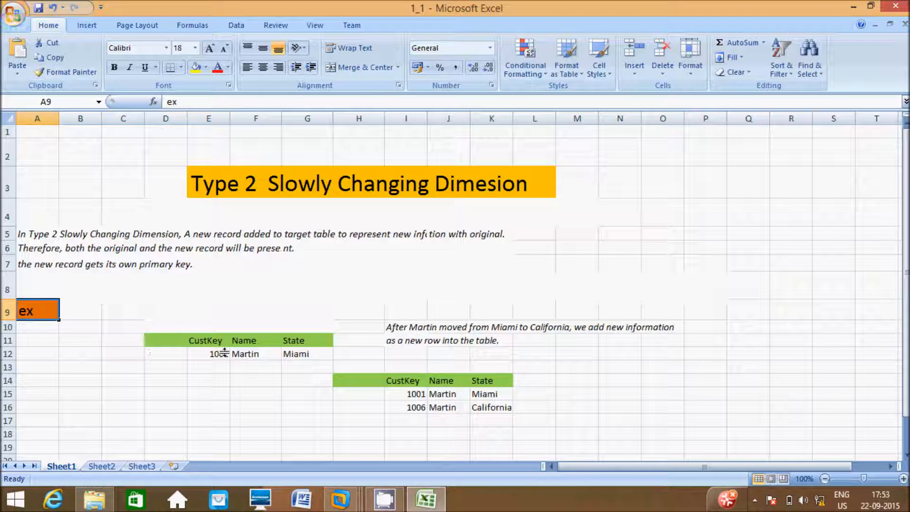
{"action": "left_click", "coordinate": [209, 341]}
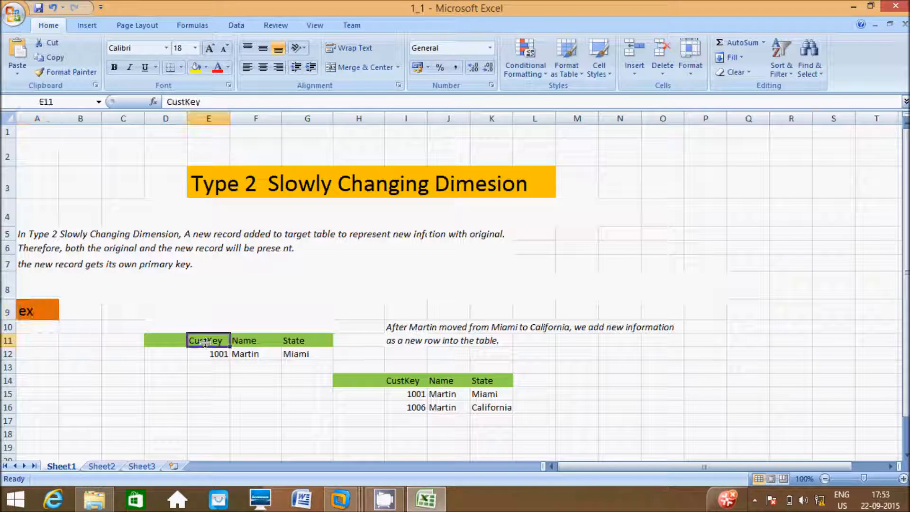
{"action": "left_click", "coordinate": [240, 341]}
{"action": "left_click", "coordinate": [288, 340]}
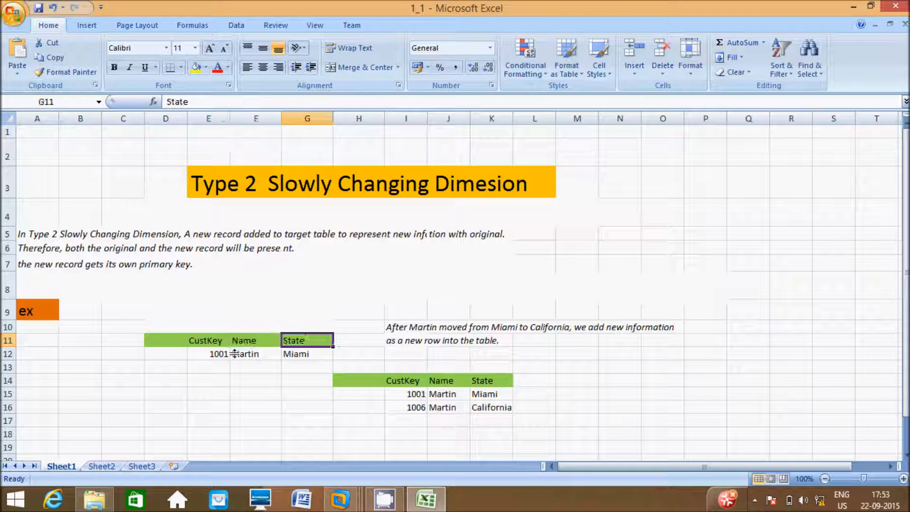
{"action": "left_click", "coordinate": [220, 354]}
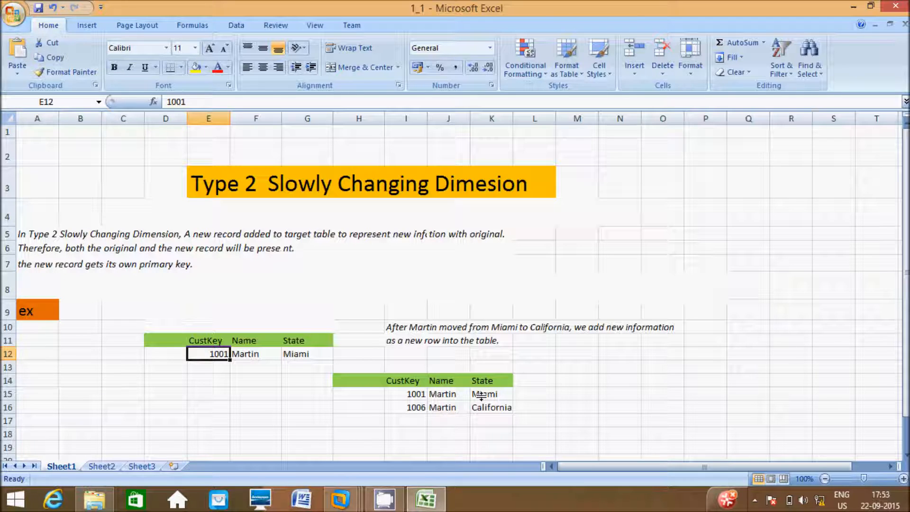
{"action": "left_click", "coordinate": [481, 396]}
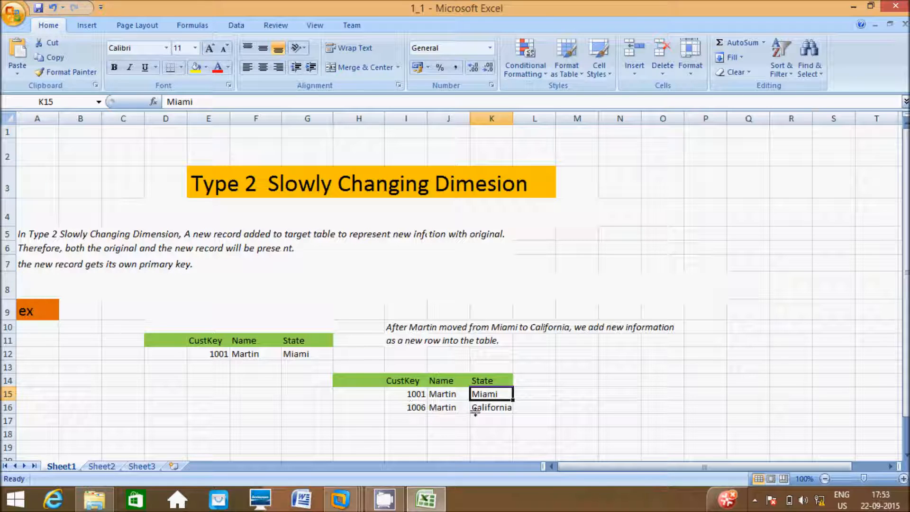
{"action": "left_click", "coordinate": [487, 409]}
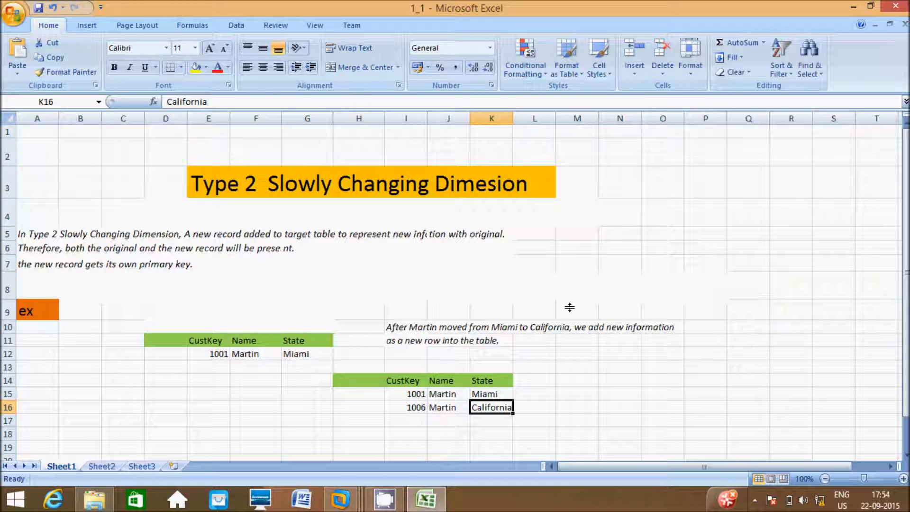
{"action": "left_click", "coordinate": [413, 407]}
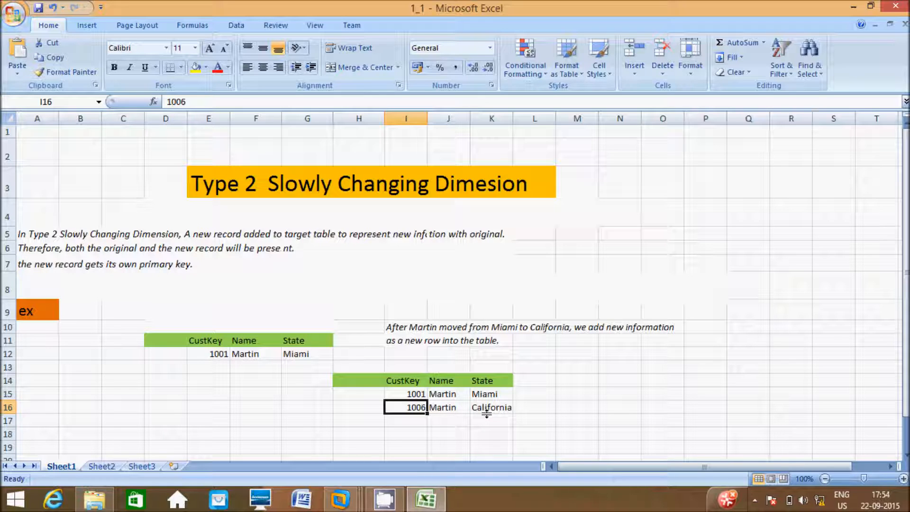
{"action": "left_click", "coordinate": [481, 396]}
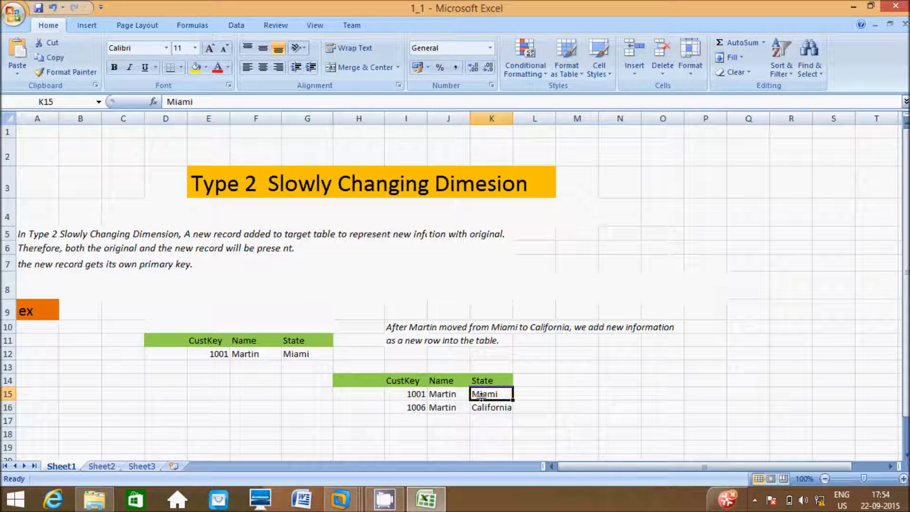
{"action": "left_click", "coordinate": [487, 407]}
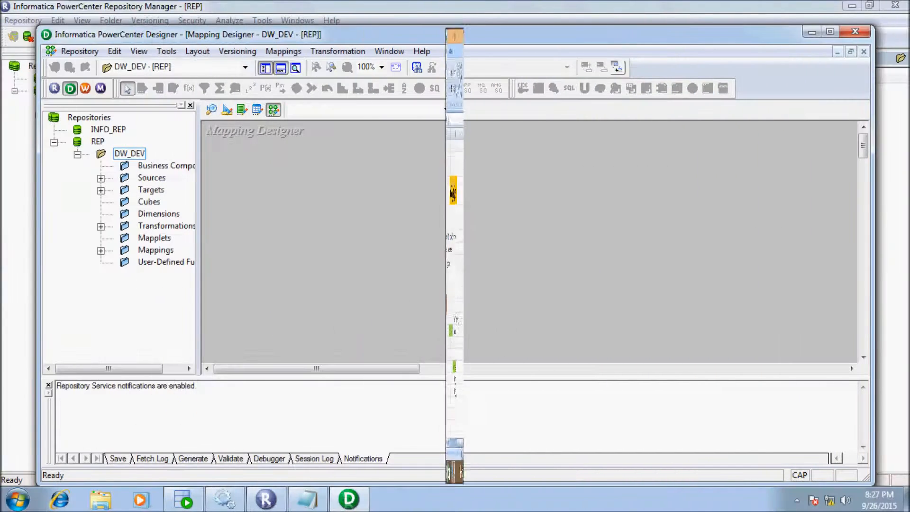
- Maximize the Designer, expand Sources > HR, and drag SCD_TYPE2_EFF_DT_CON into the Mapping Designer
{"action": "left_click", "coordinate": [830, 31]}
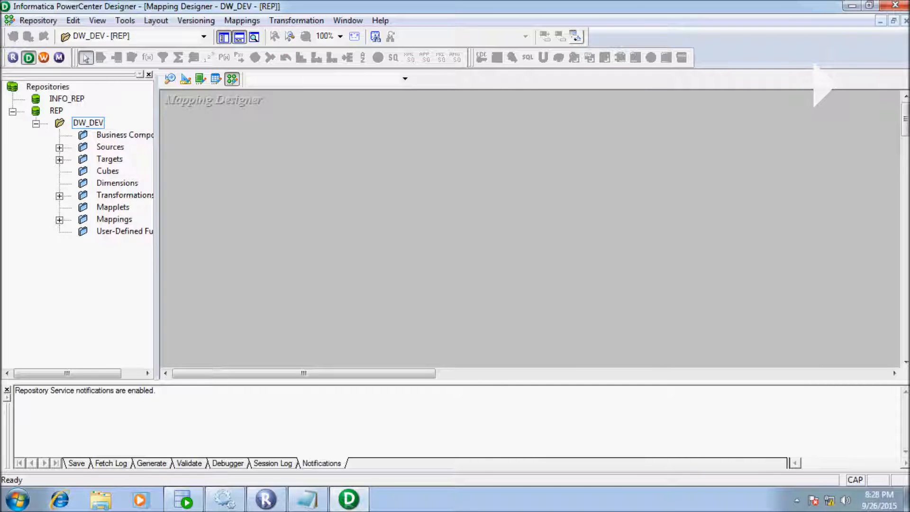
{"action": "double_click", "coordinate": [110, 147]}
{"action": "double_click", "coordinate": [125, 158]}
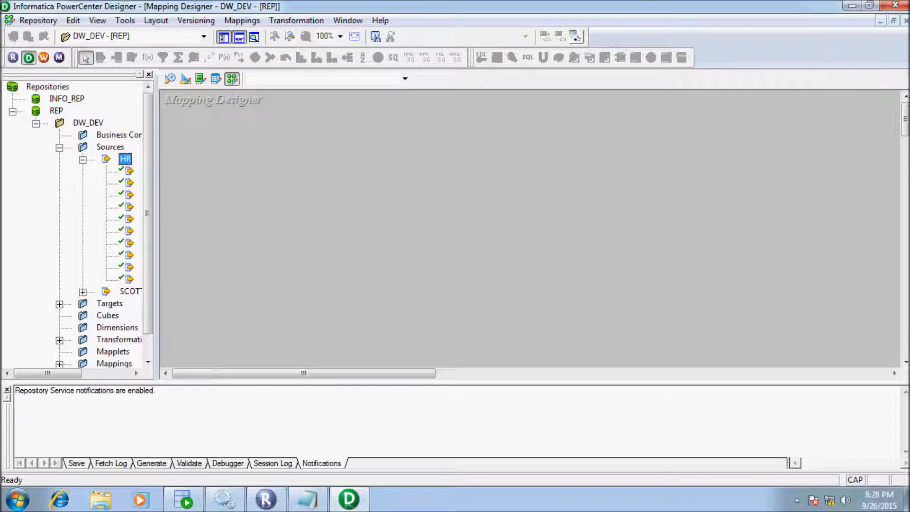
{"action": "left_click_drag", "start_coordinate": [48, 374], "coordinate": [96, 374]}
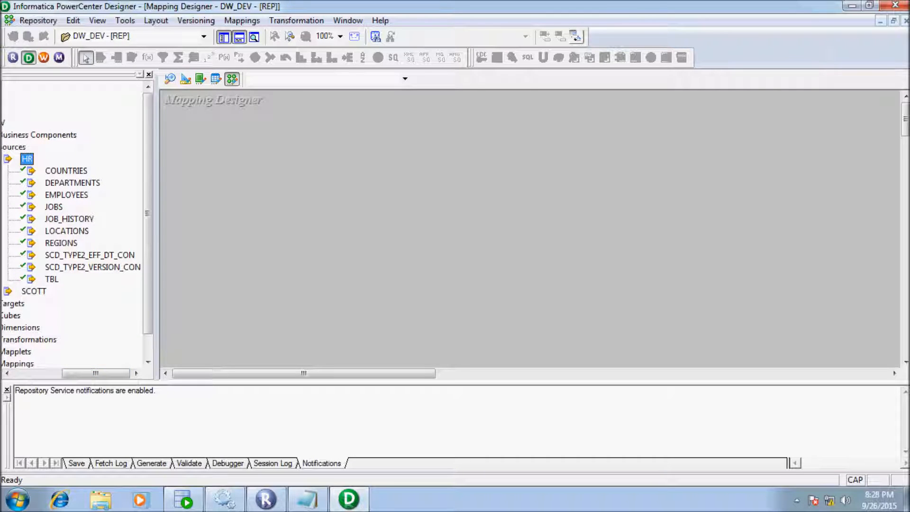
{"action": "left_click_drag", "start_coordinate": [90, 255], "coordinate": [199, 212]}
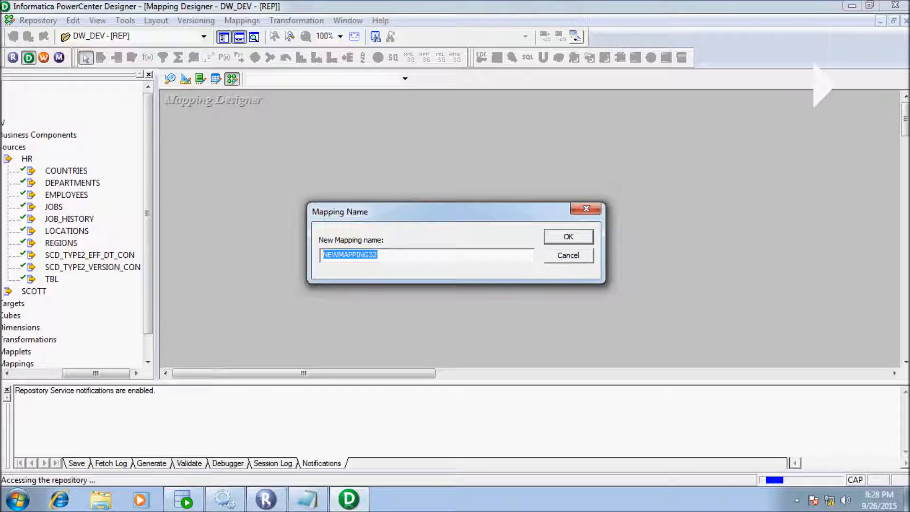
- Name the mapping m_scd_type_eff_dt and shift the source and Source Qualifier up-left
{"action": "type", "text": "M_"}
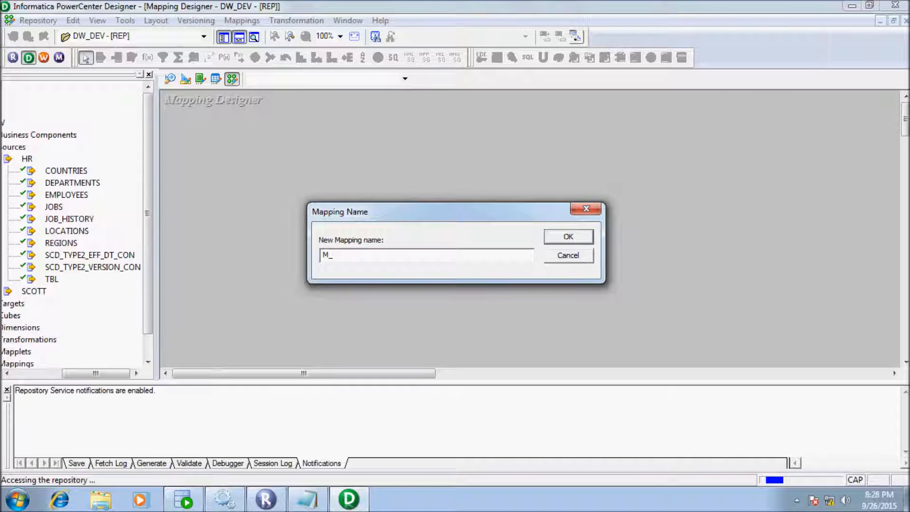
{"action": "key", "text": "BackSpace"}
{"action": "key", "text": "BackSpace"}
{"action": "type", "text": "m_scd_type_eff_dt"}
{"action": "key", "text": "Return"}
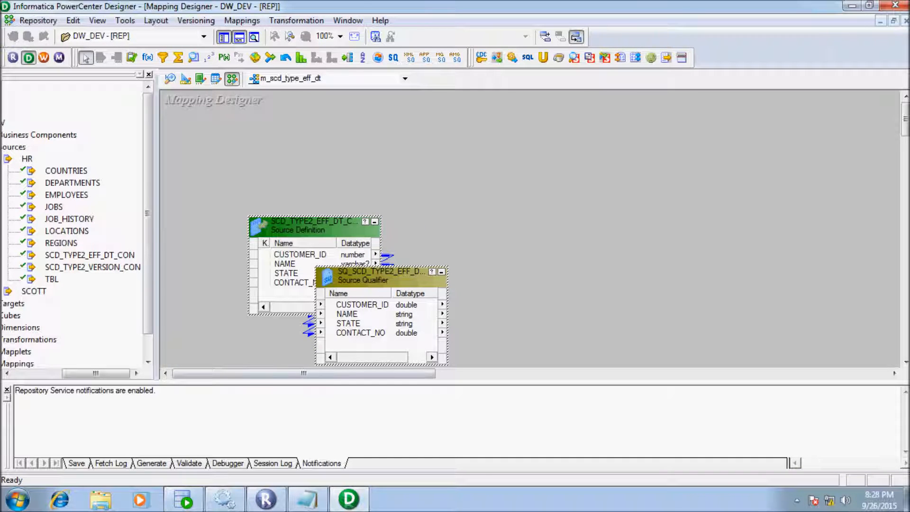
{"action": "left_click_drag", "start_coordinate": [148, 218], "coordinate": [148, 241]}
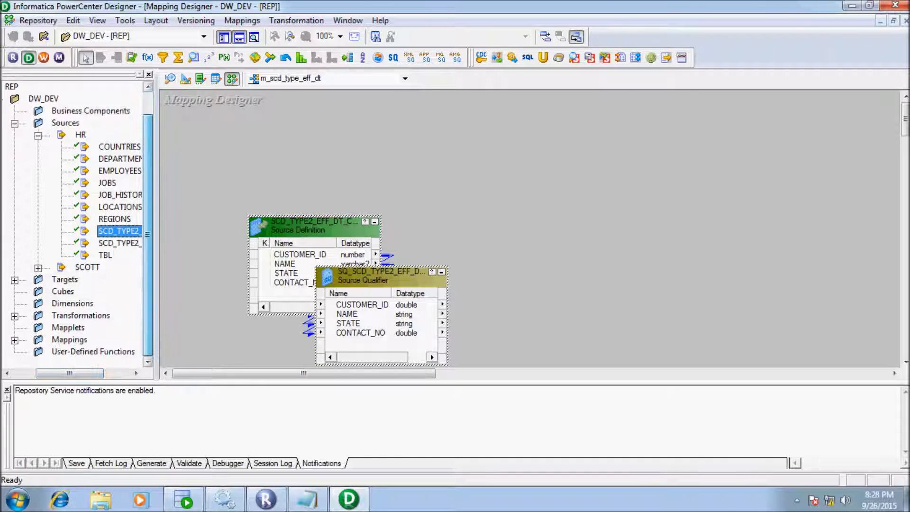
{"action": "left_click_drag", "start_coordinate": [312, 229], "coordinate": [267, 148]}
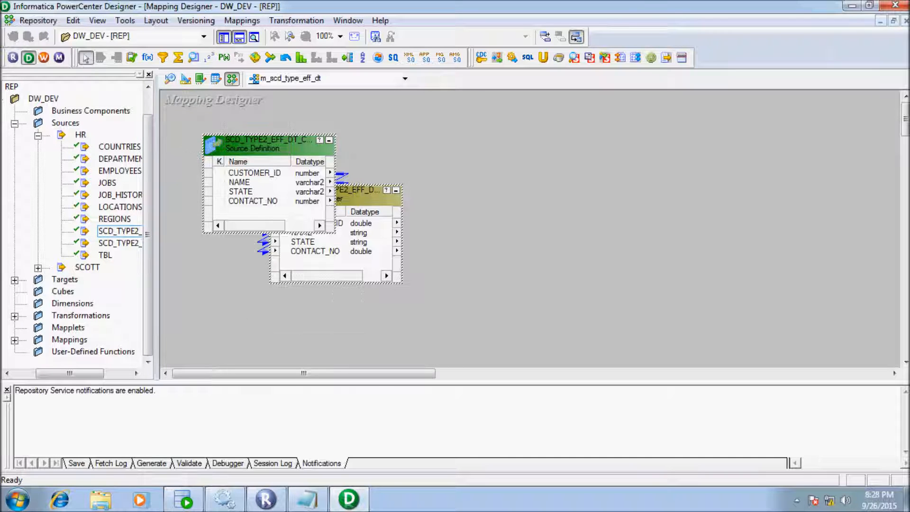
{"action": "right_click", "coordinate": [266, 148]}
{"action": "left_click", "coordinate": [313, 181]}
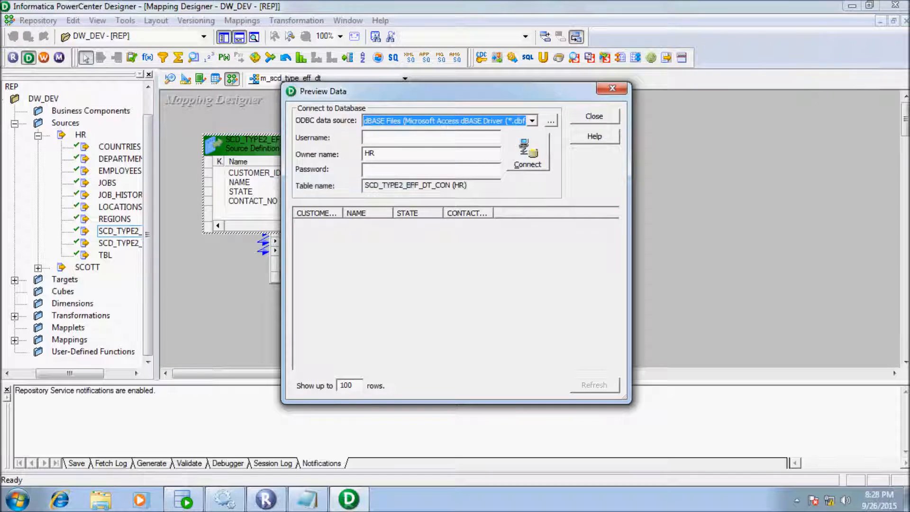
{"action": "left_click", "coordinate": [532, 121]}
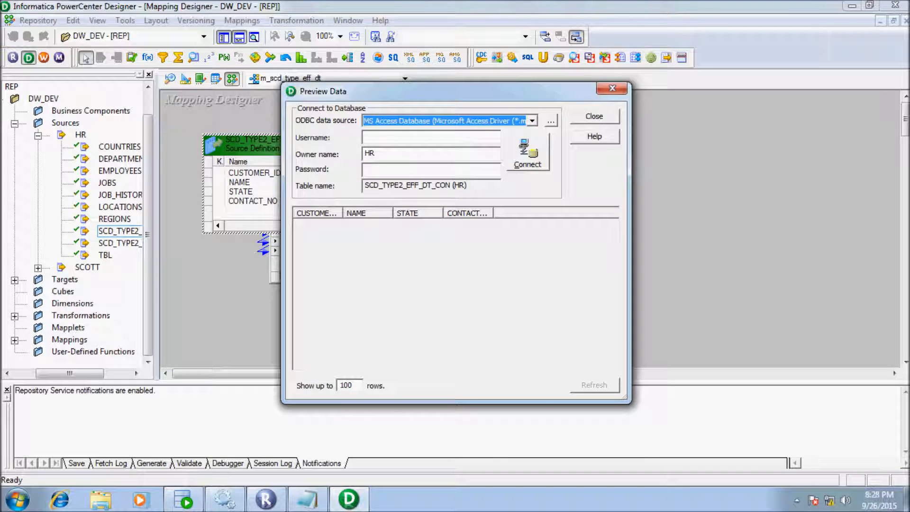
{"action": "left_click", "coordinate": [531, 121]}
{"action": "left_click", "coordinate": [427, 150]}
{"action": "left_click", "coordinate": [408, 137]}
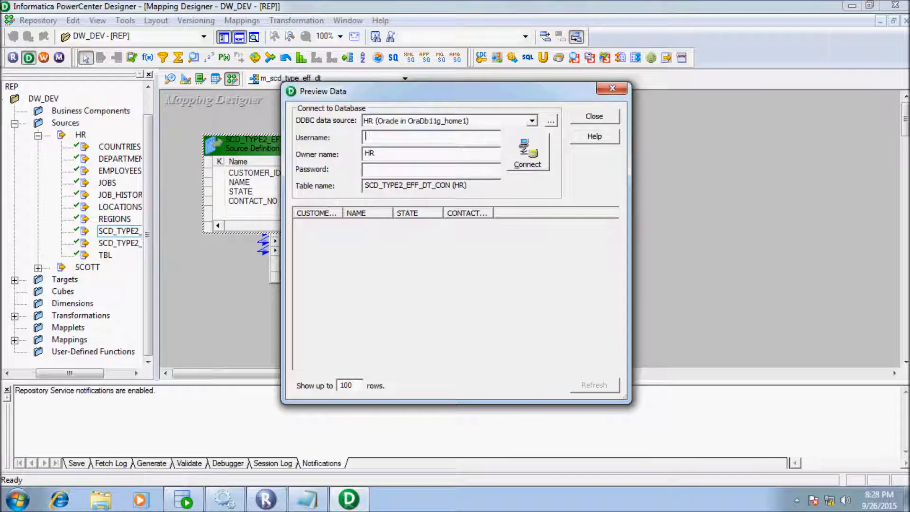
{"action": "type", "text": "hr"}
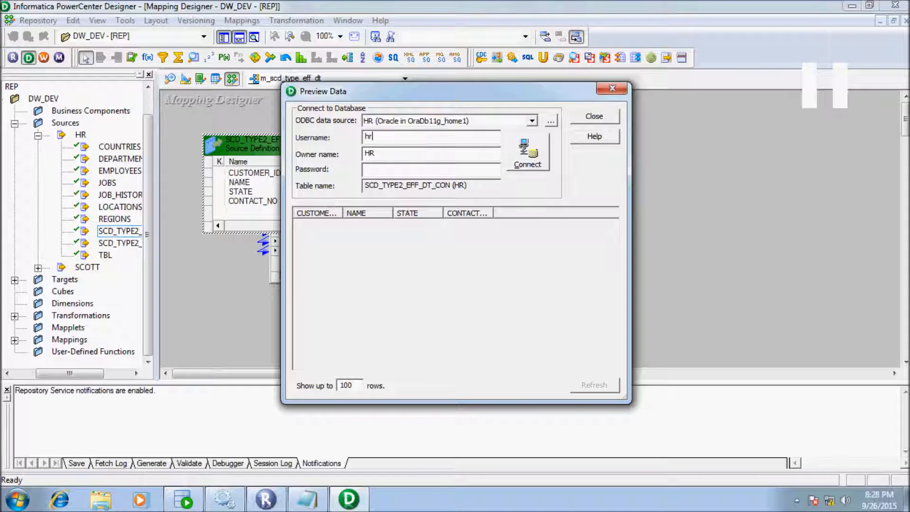
{"action": "key", "text": "Tab"}
{"action": "key", "text": "Tab"}
{"action": "type", "text": "hr"}
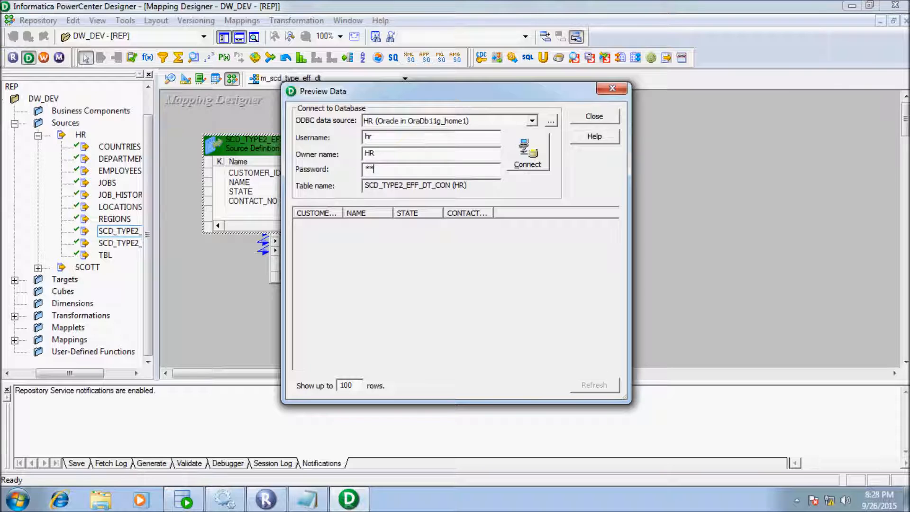
{"action": "key", "text": "Return"}
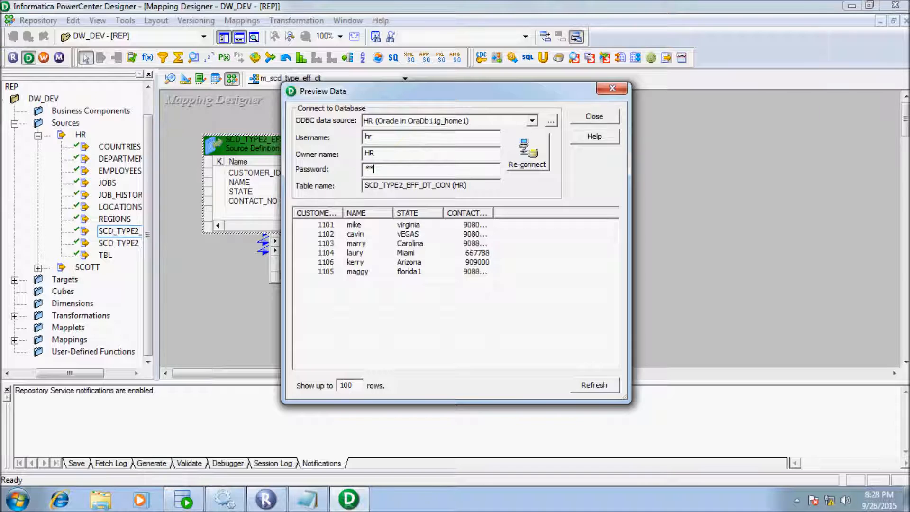
{"action": "left_click_drag", "start_coordinate": [493, 213], "coordinate": [538, 213]}
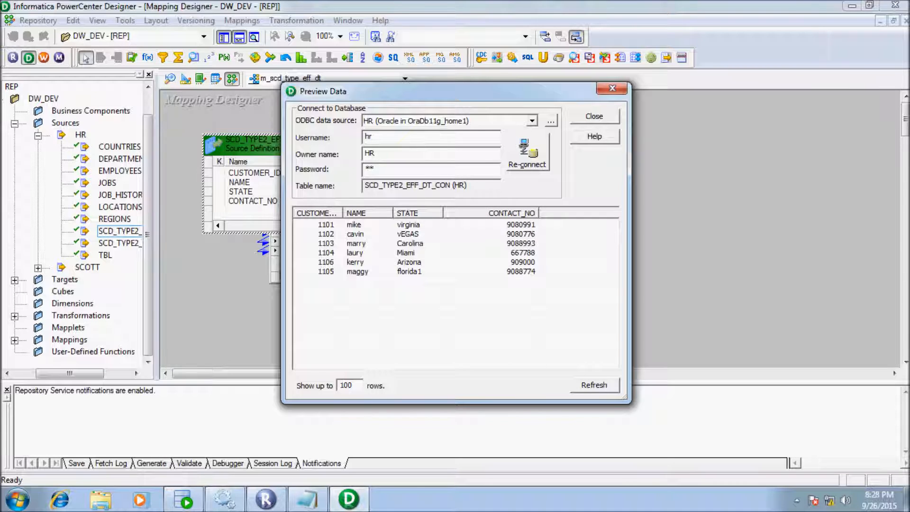
{"action": "left_click", "coordinate": [408, 225]}
{"action": "left_click", "coordinate": [408, 234]}
{"action": "key", "text": "Down"}
{"action": "key", "text": "Down"}
{"action": "key", "text": "Down"}
{"action": "key", "text": "Down"}
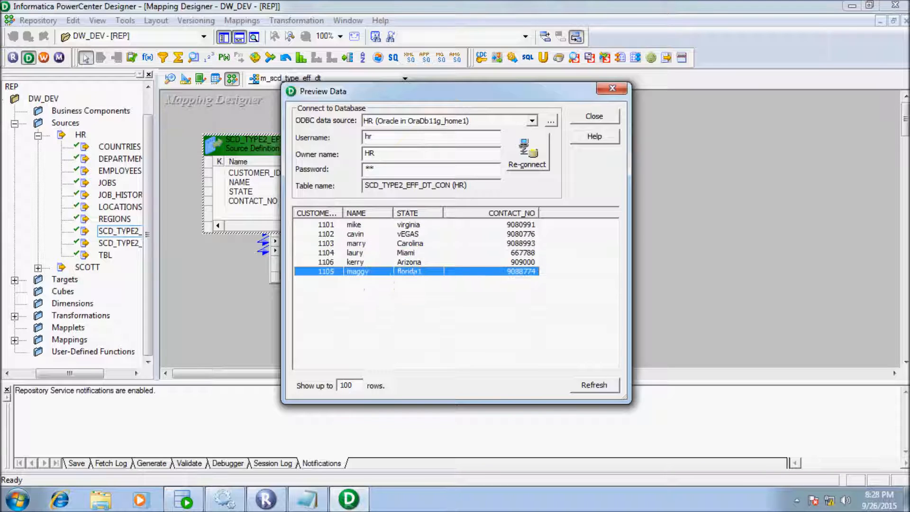
{"action": "key", "text": "Up"}
{"action": "key", "text": "Escape"}
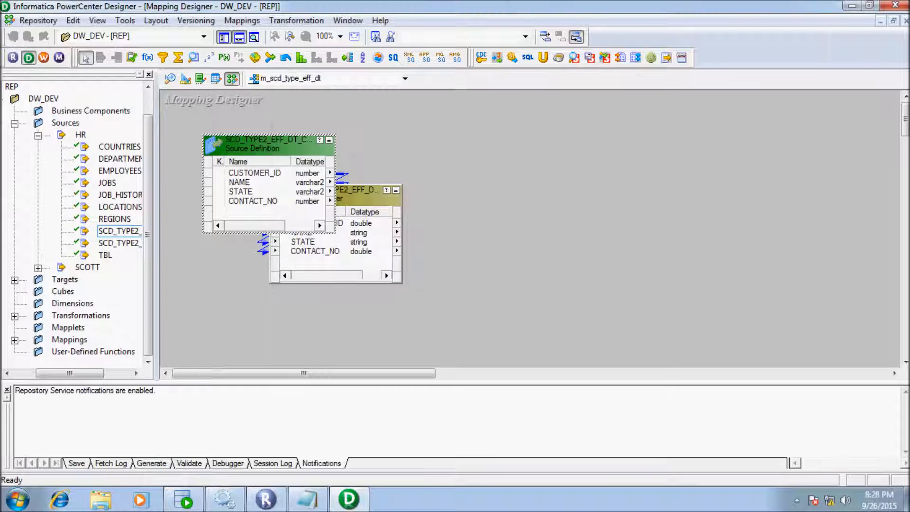
- Add Lookup LKPTRANS on target table SCD_TYPE2_EFF_DT_CON_TGT and reposition it on the canvas
{"action": "left_click_drag", "start_coordinate": [303, 374], "coordinate": [307, 373]}
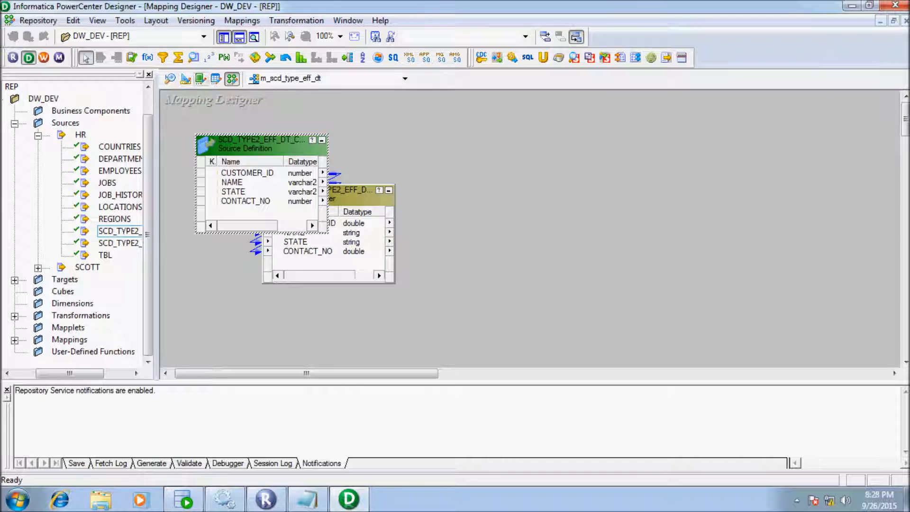
{"action": "left_click", "coordinate": [194, 57]}
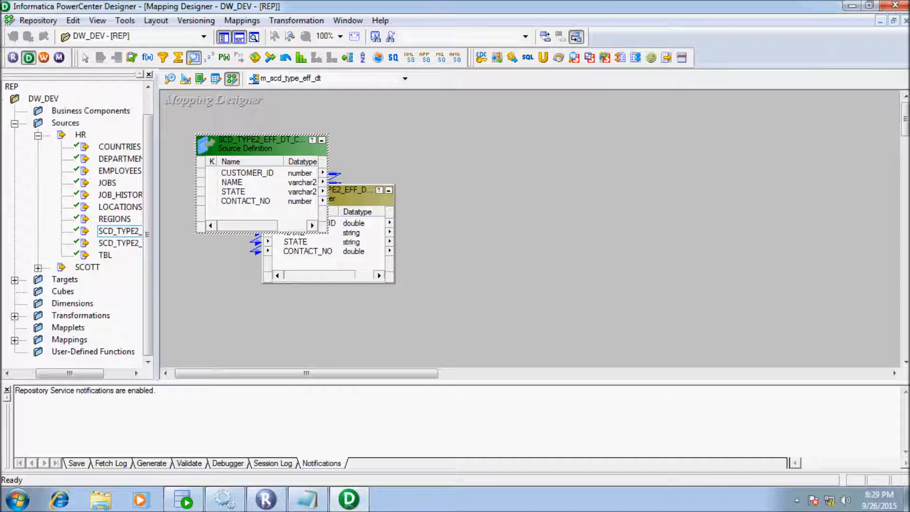
{"action": "left_click", "coordinate": [455, 180]}
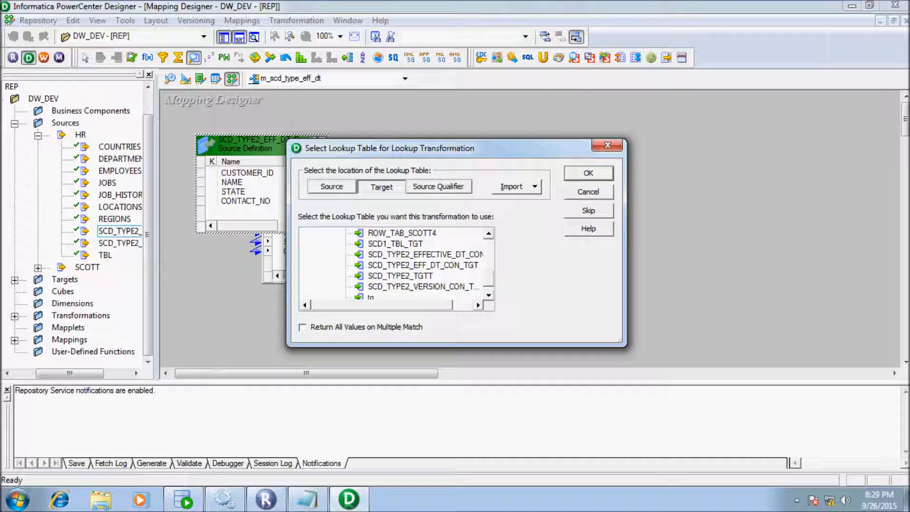
{"action": "left_click", "coordinate": [371, 297]}
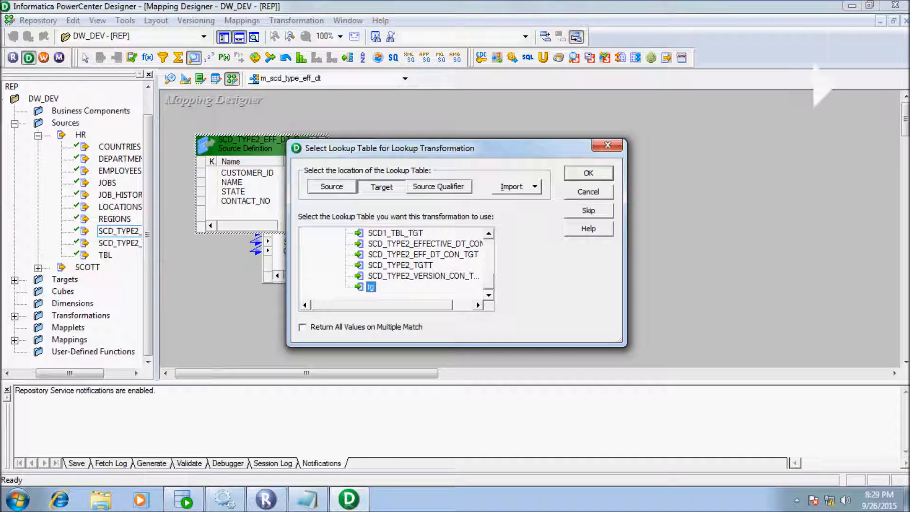
{"action": "left_click", "coordinate": [478, 305]}
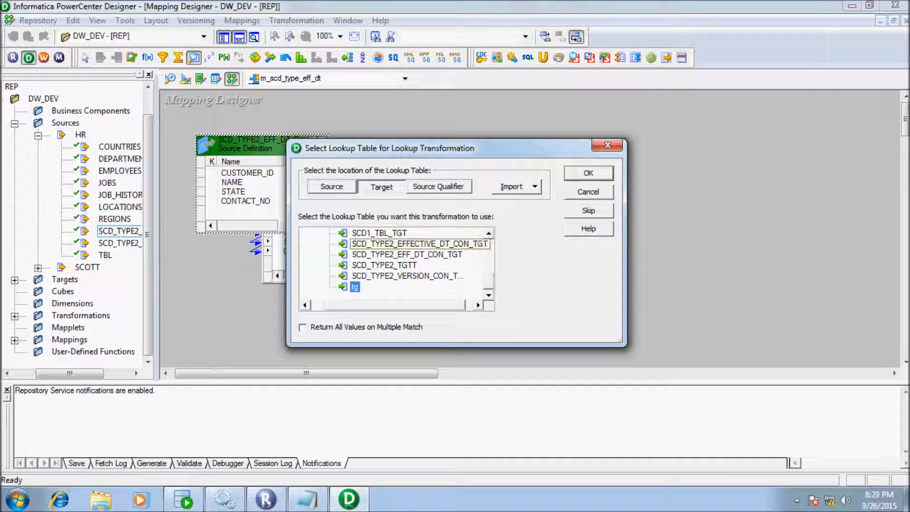
{"action": "left_click", "coordinate": [419, 243]}
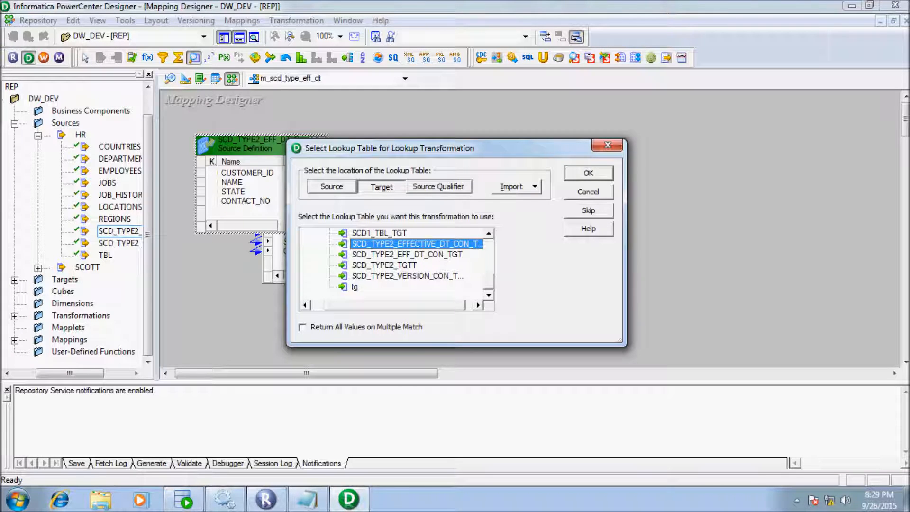
{"action": "left_click", "coordinate": [406, 254]}
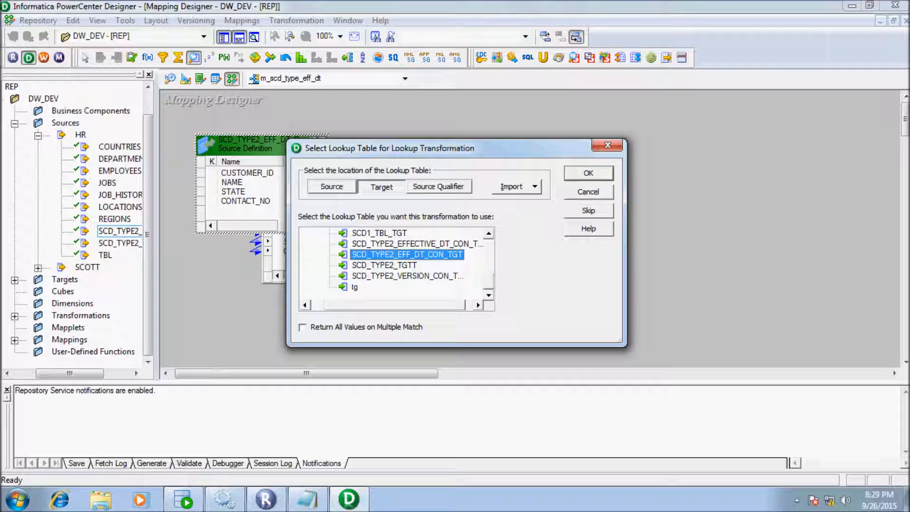
{"action": "left_click", "coordinate": [588, 172]}
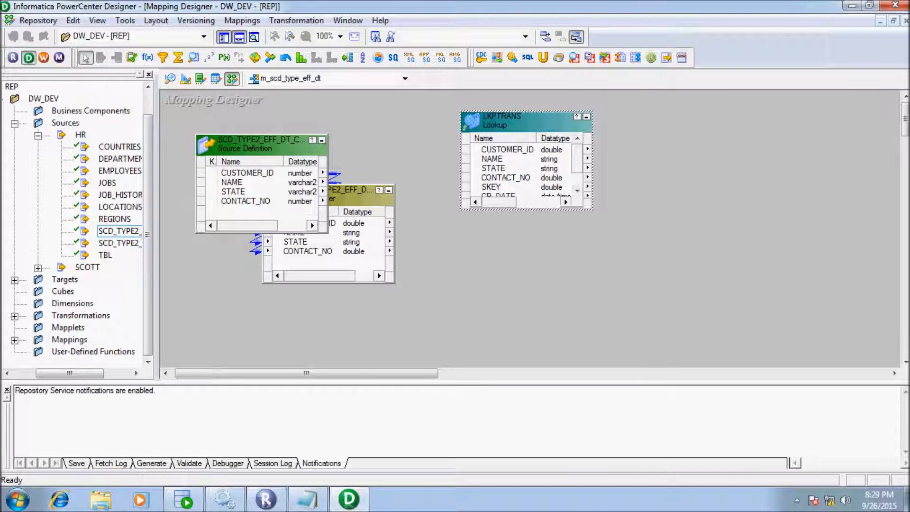
{"action": "left_click_drag", "start_coordinate": [533, 122], "coordinate": [509, 98]}
- Drag the Source Qualifier's CUSTOMER_ID port onto LKPTRANS to create its input port
{"action": "left_click", "coordinate": [521, 308]}
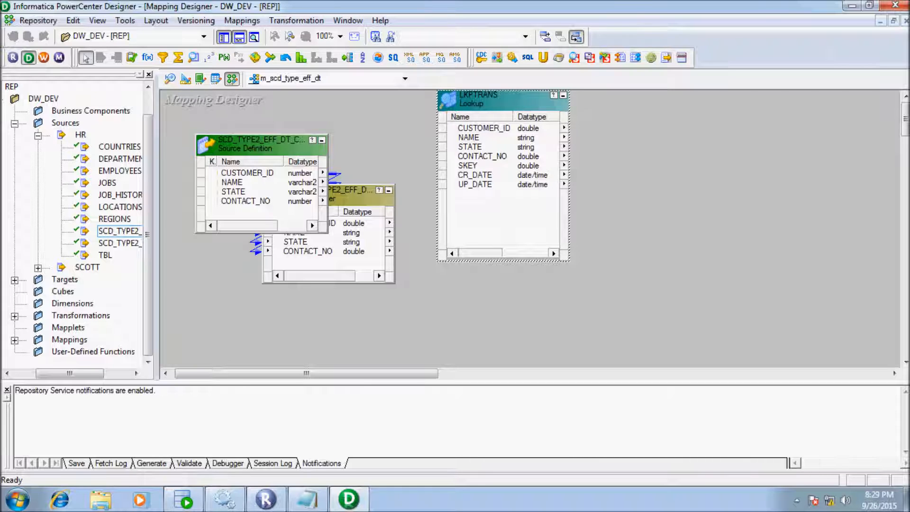
{"action": "left_click", "coordinate": [353, 223]}
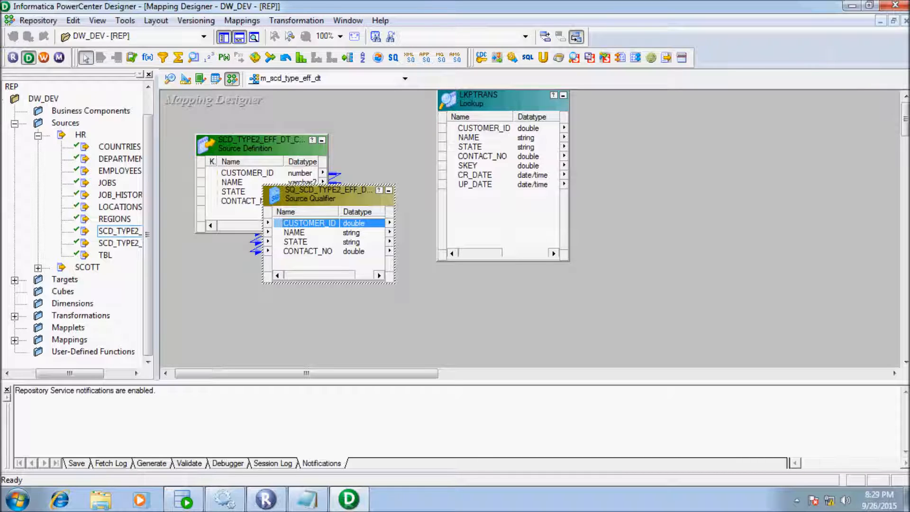
{"action": "left_click_drag", "start_coordinate": [310, 223], "coordinate": [479, 209]}
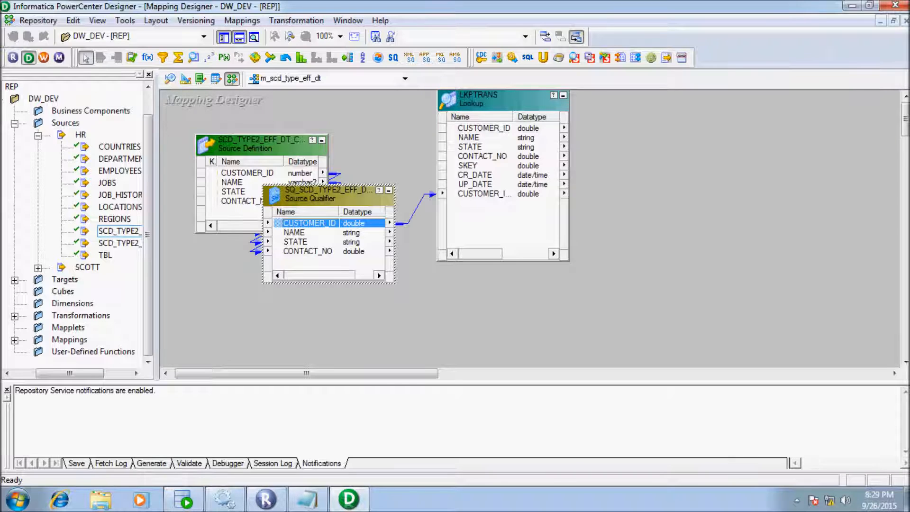
{"action": "left_click_drag", "start_coordinate": [502, 101], "coordinate": [489, 104]}
- Add lookup condition CUSTOMER_ID = CUSTOMER_ID1 in LKPTRANS and bring up the Lookup SQL Override editor
{"action": "double_click", "coordinate": [489, 103]}
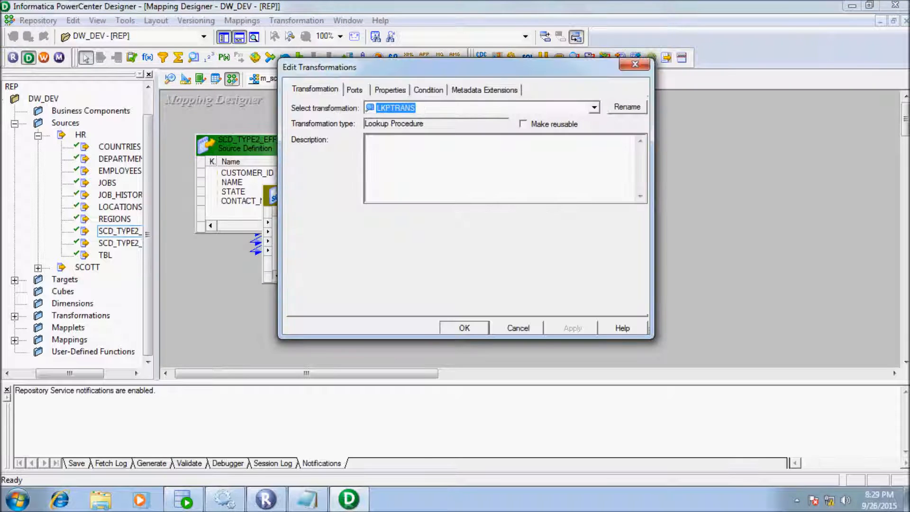
{"action": "left_click", "coordinate": [429, 90]}
{"action": "left_click", "coordinate": [542, 123]}
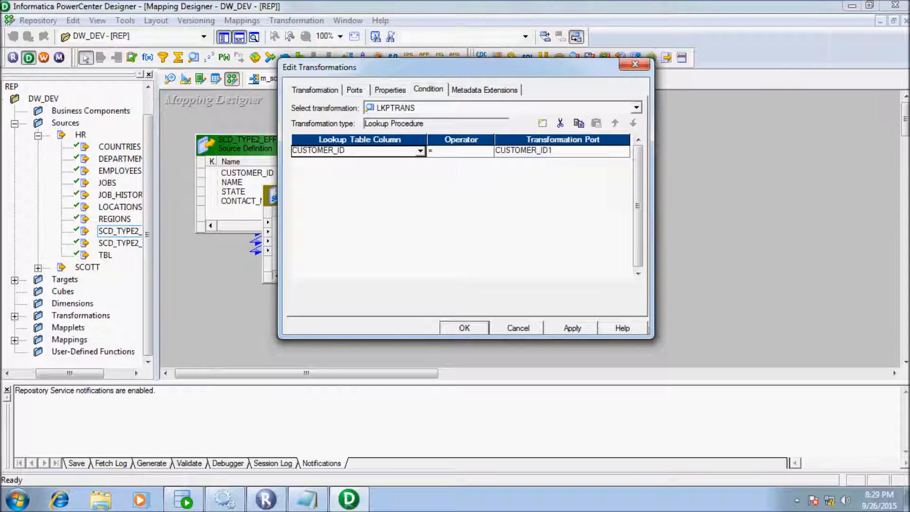
{"action": "left_click", "coordinate": [354, 90]}
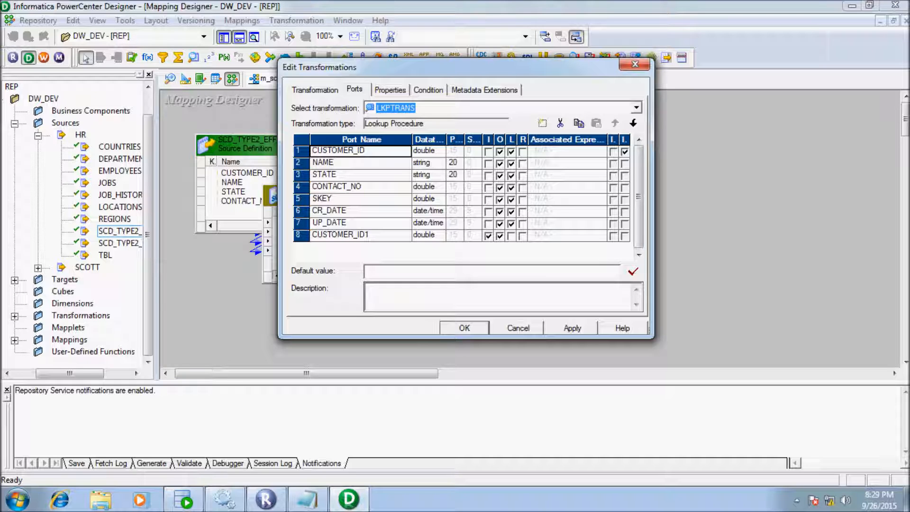
{"action": "left_click", "coordinate": [390, 90]}
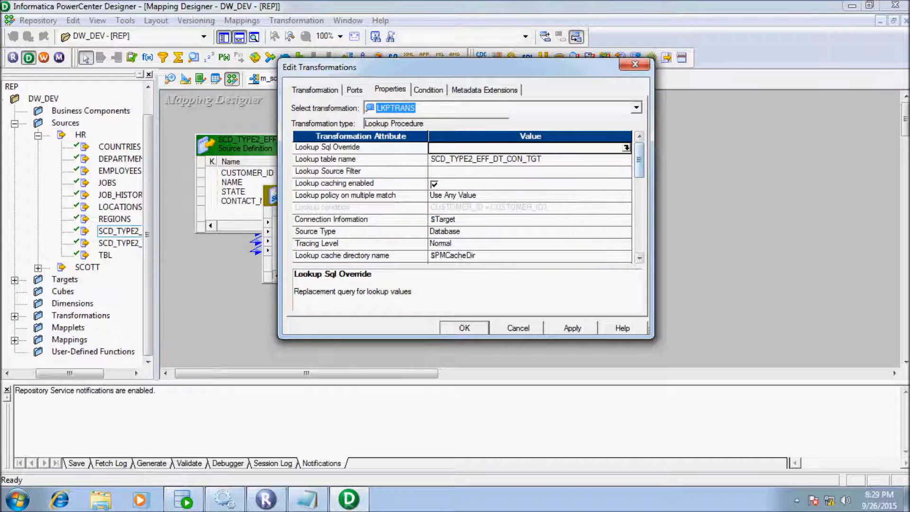
{"action": "left_click", "coordinate": [626, 148]}
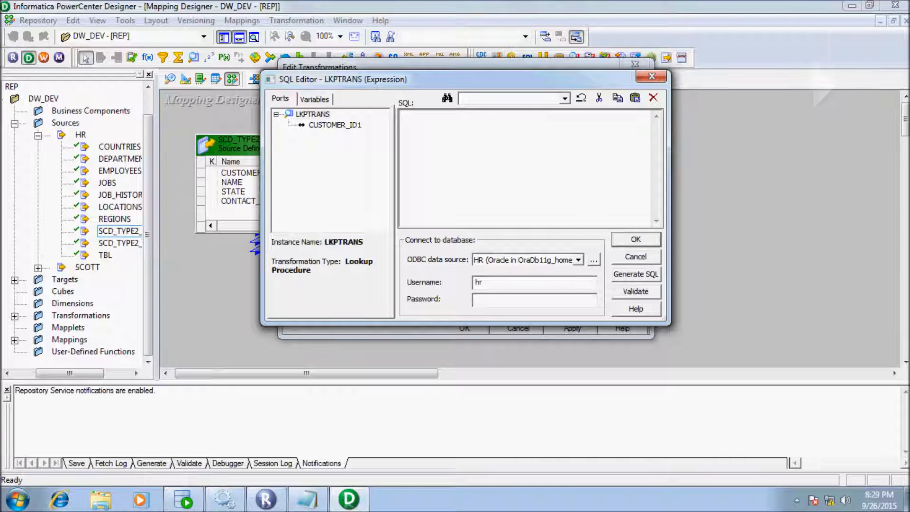
- Generate the SELECT query and begin a where line with 'SCD_TYPE2_EFF_DT_CON_TGT.'
{"action": "left_click", "coordinate": [636, 274]}
{"action": "left_click", "coordinate": [567, 202]}
{"action": "key", "text": "Return"}
{"action": "type", "text": "where"}
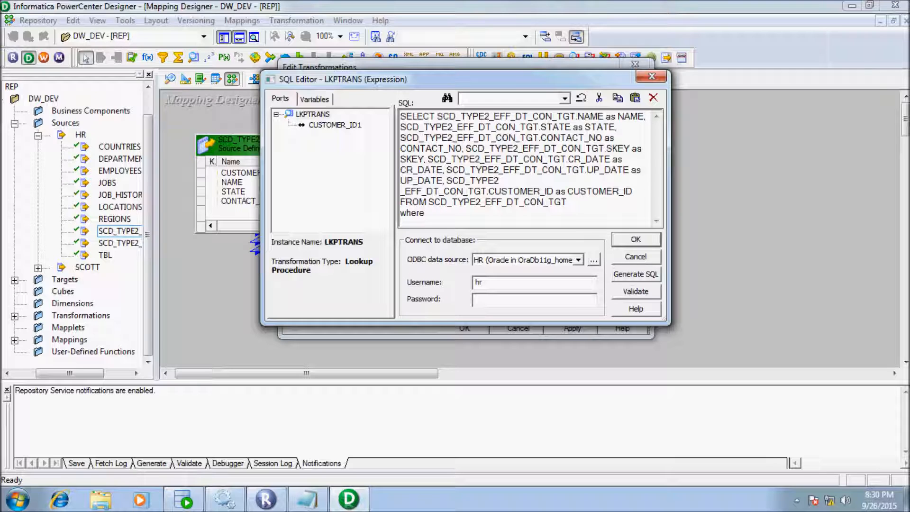
{"action": "left_click", "coordinate": [567, 202]}
{"action": "left_click_drag", "start_coordinate": [567, 202], "coordinate": [428, 202]}
{"action": "key", "text": "ctrl+c"}
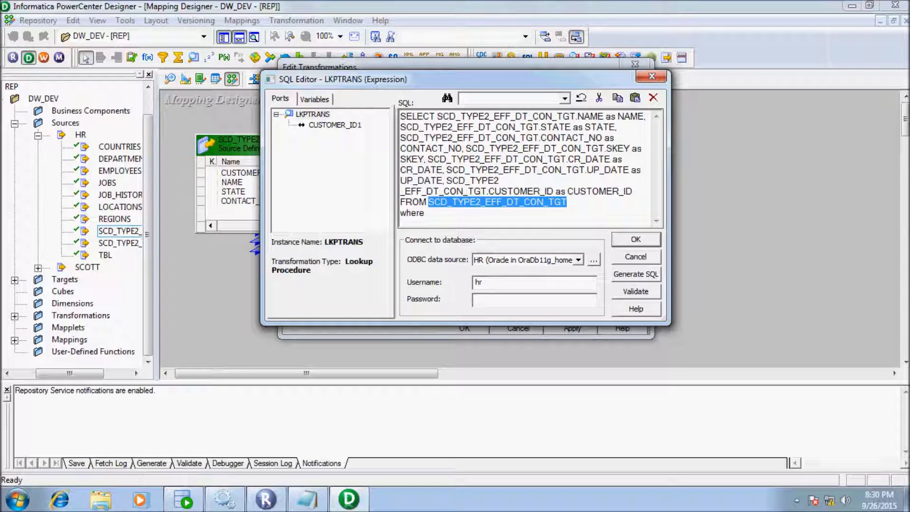
{"action": "left_click", "coordinate": [426, 213]}
{"action": "key", "text": "ctrl+v"}
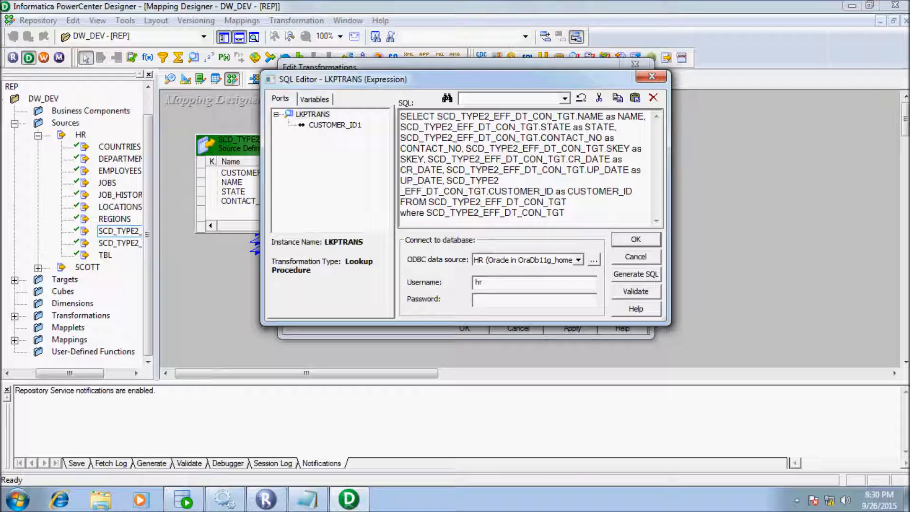
{"action": "type", "text": "."}
{"action": "left_click_drag", "start_coordinate": [443, 181], "coordinate": [401, 181]}
{"action": "key", "text": "ctrl+c"}
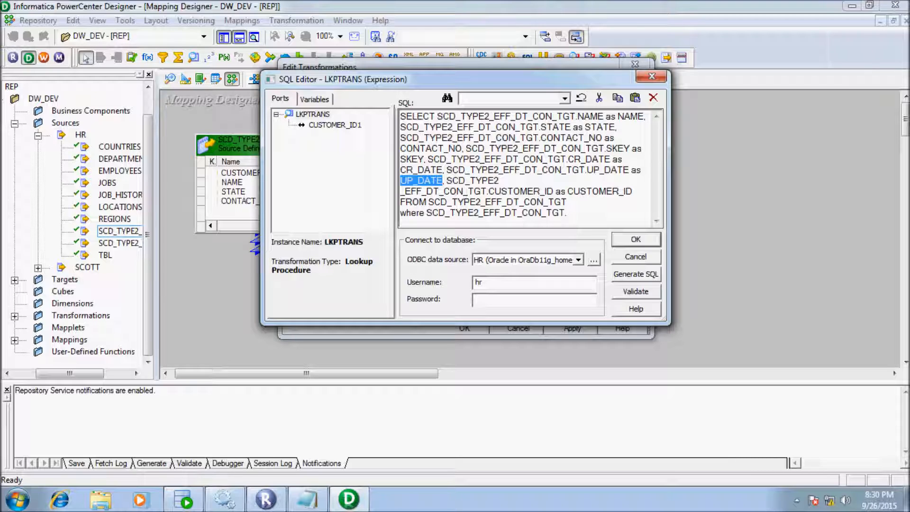
- Complete the filter UP_DATE=TO_DATE('09/09/9999','MM/DD/YYYY'), enter the database password, and validate
{"action": "left_click", "coordinate": [569, 213]}
{"action": "key", "text": "ctrl+v"}
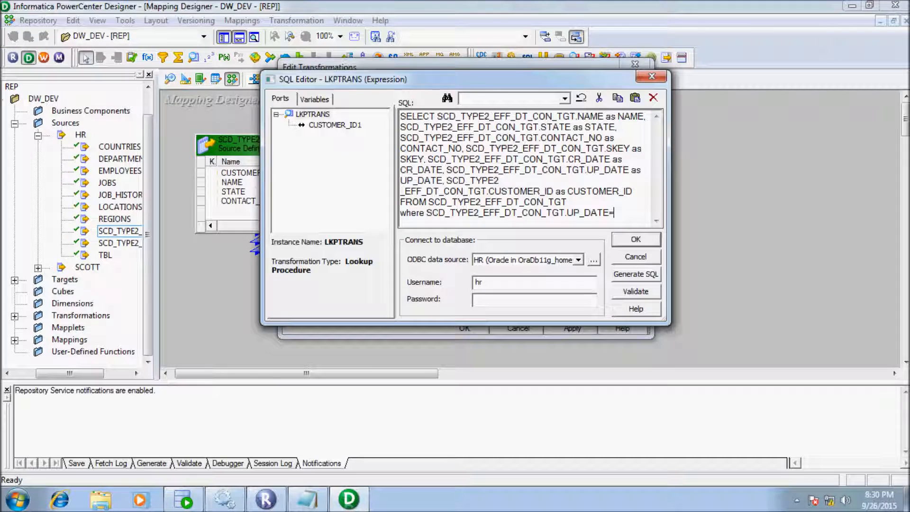
{"action": "type", "text": "=TO_DATE"}
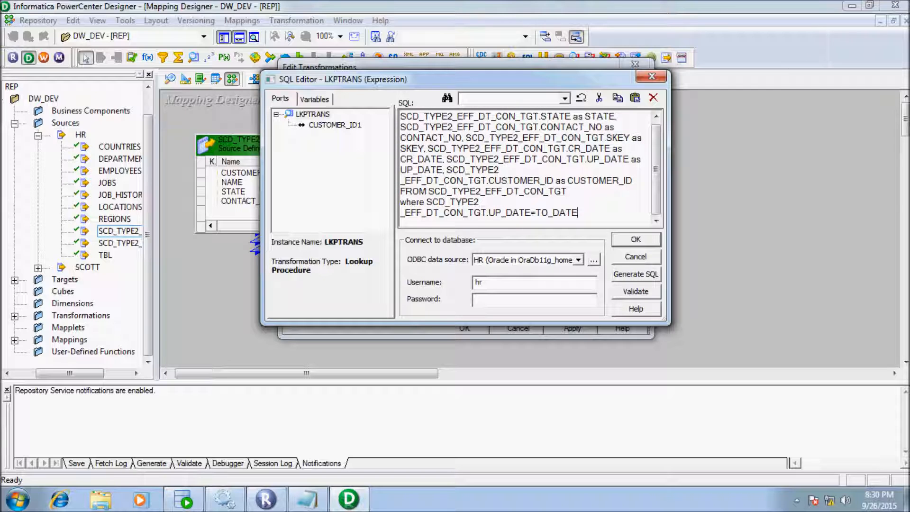
{"action": "type", "text": "('09/09/9999','MM"}
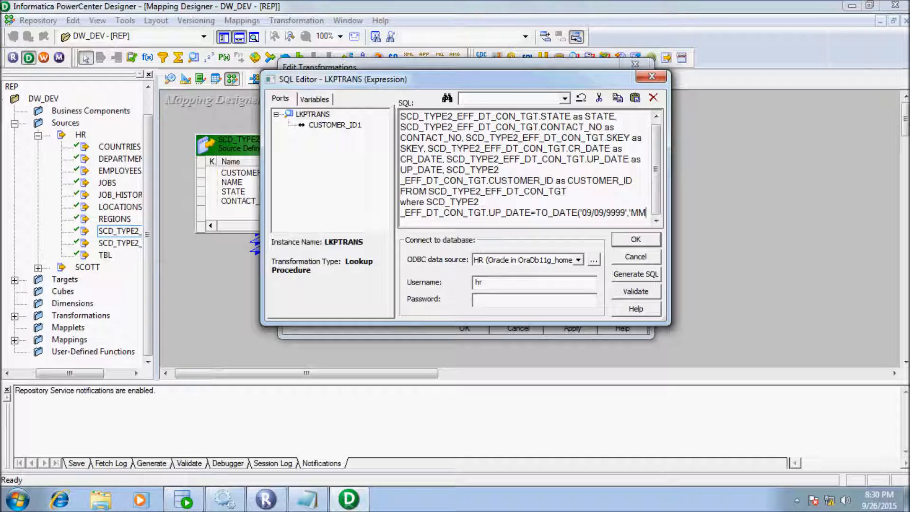
{"action": "type", "text": "/DD"}
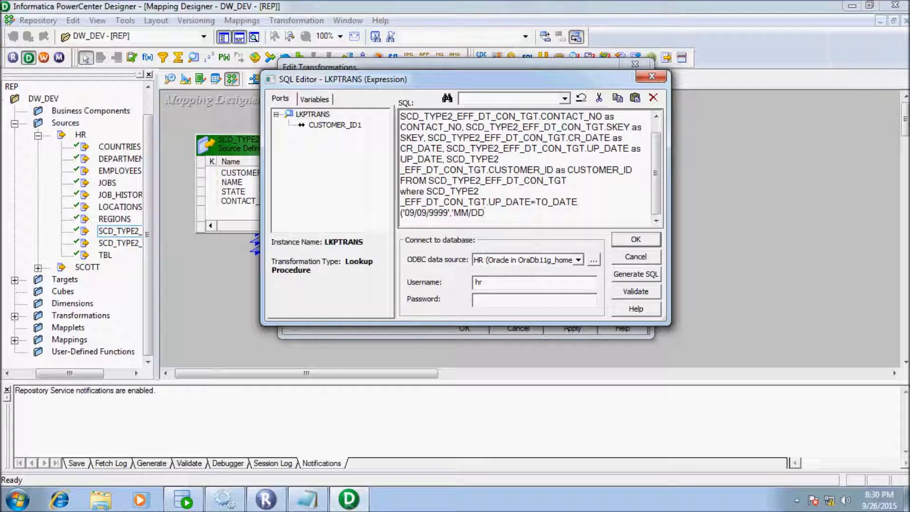
{"action": "type", "text": "/YYYY"}
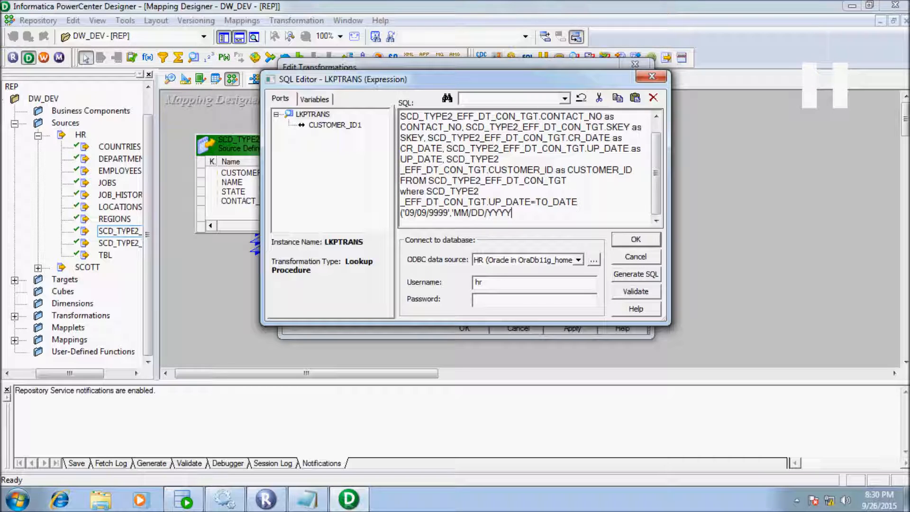
{"action": "type", "text": "')"}
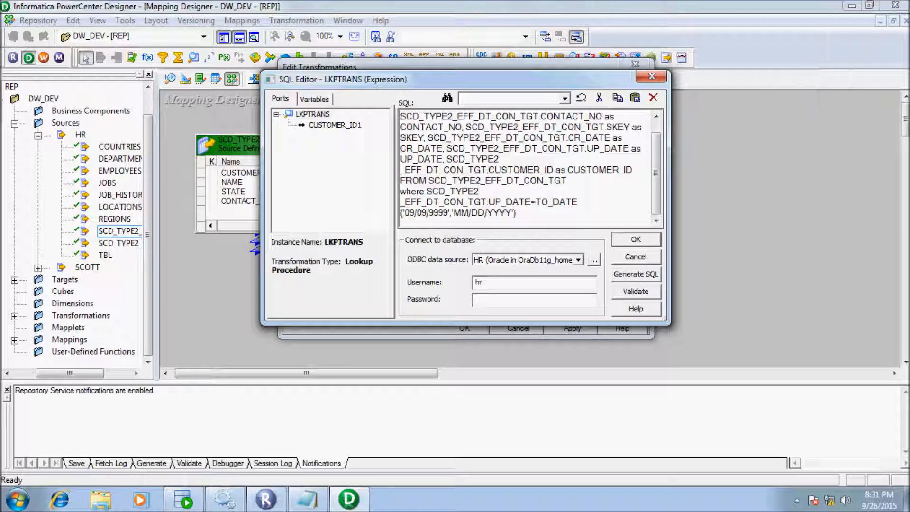
{"action": "left_click", "coordinate": [497, 299]}
{"action": "type", "text": "hr"}
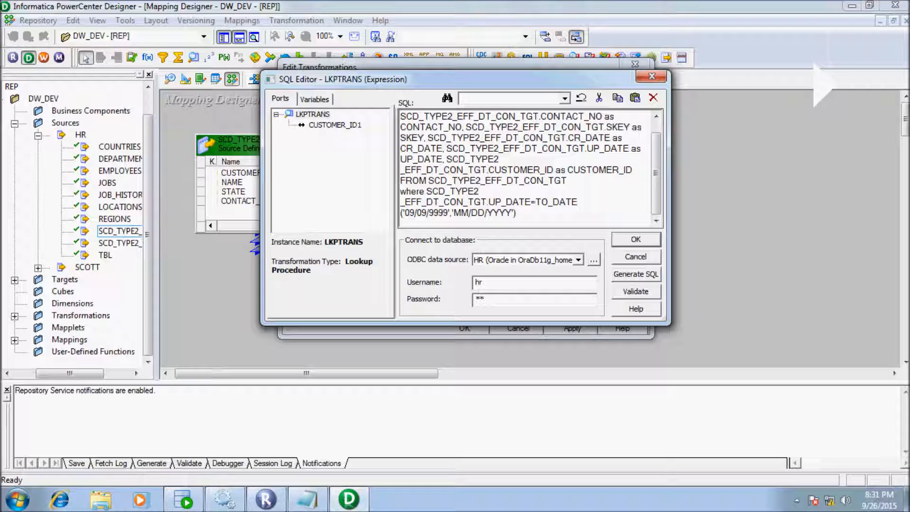
{"action": "left_click", "coordinate": [635, 291]}
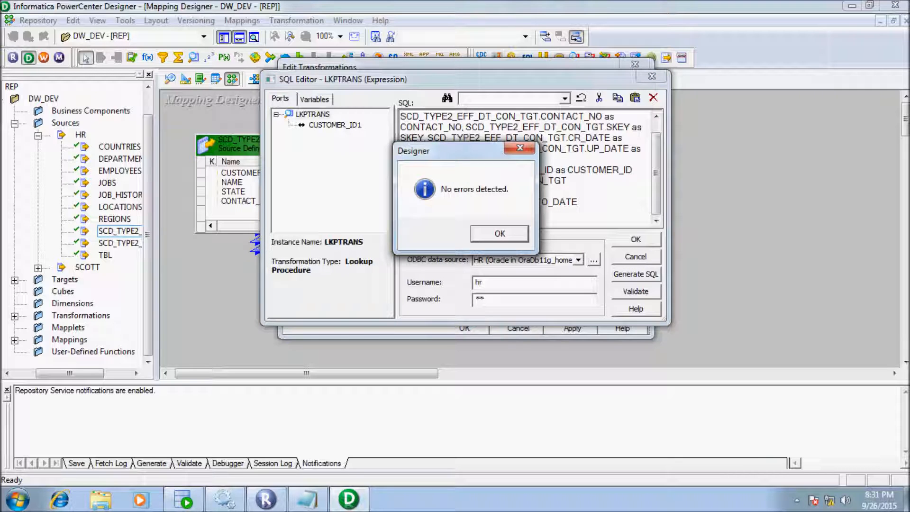
- Dismiss the no-errors message, accept the SQL override, then apply and close LKPTRANS's settings
{"action": "key", "text": "Return"}
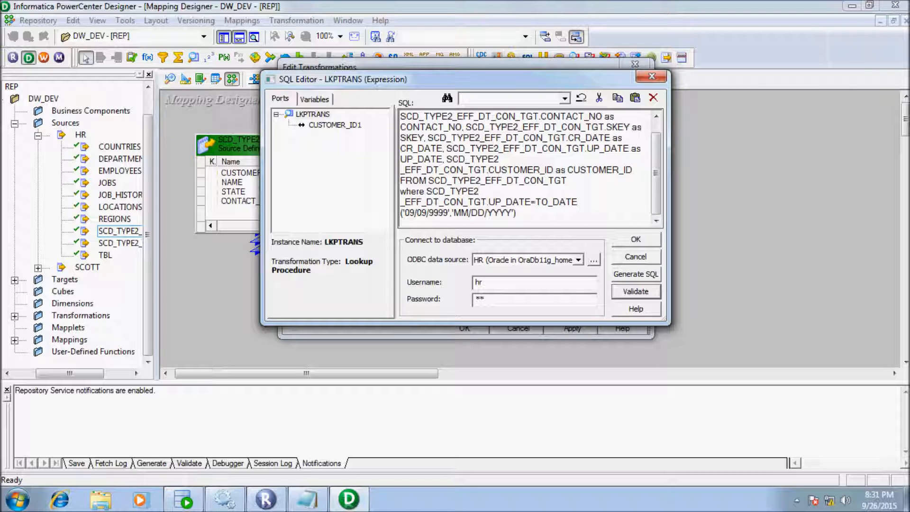
{"action": "left_click_drag", "start_coordinate": [488, 202], "coordinate": [570, 202]}
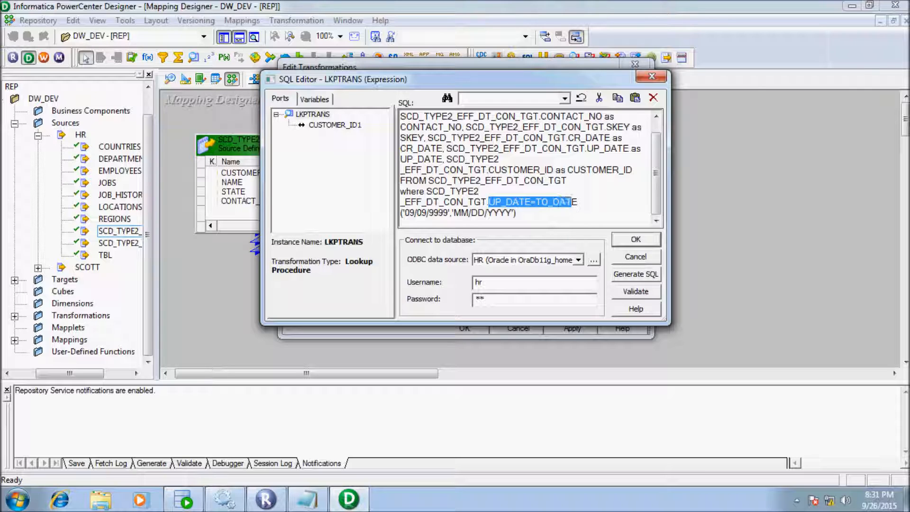
{"action": "left_click", "coordinate": [468, 212]}
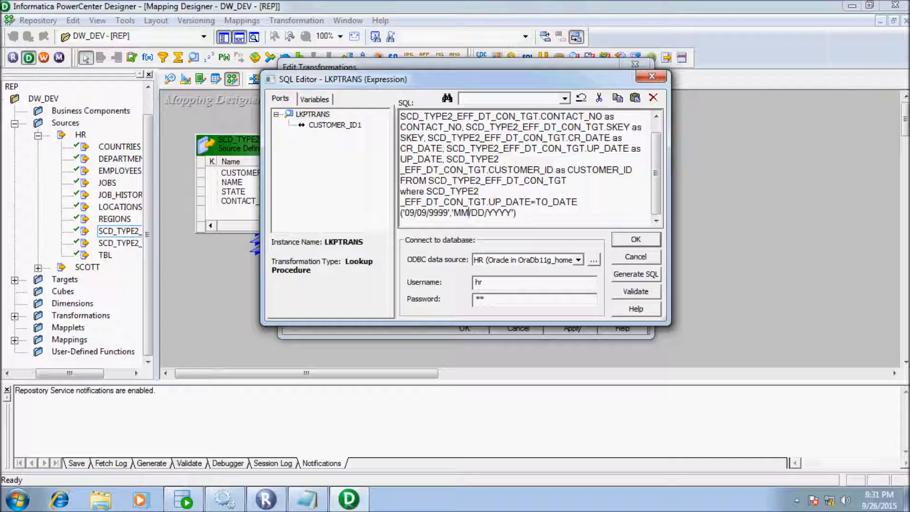
{"action": "left_click", "coordinate": [636, 239]}
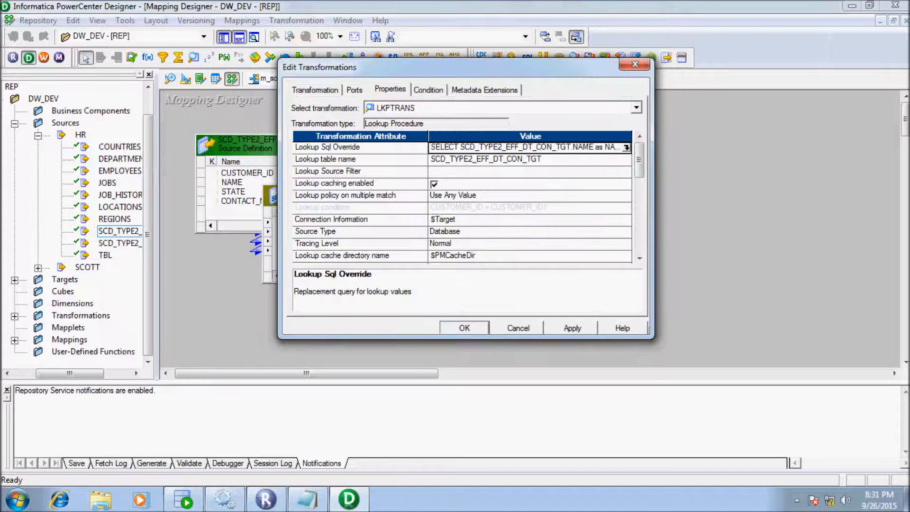
{"action": "left_click", "coordinate": [573, 328]}
{"action": "left_click", "coordinate": [464, 328]}
{"action": "left_click_drag", "start_coordinate": [306, 373], "coordinate": [335, 373]}
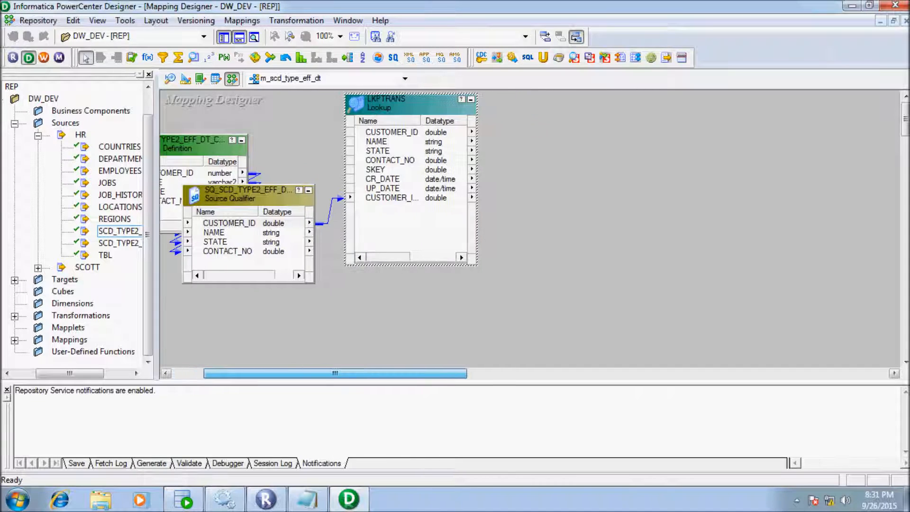
- Draw expression EXPTRANS and link all four Source Qualifier ports into it
{"action": "left_click", "coordinate": [148, 58]}
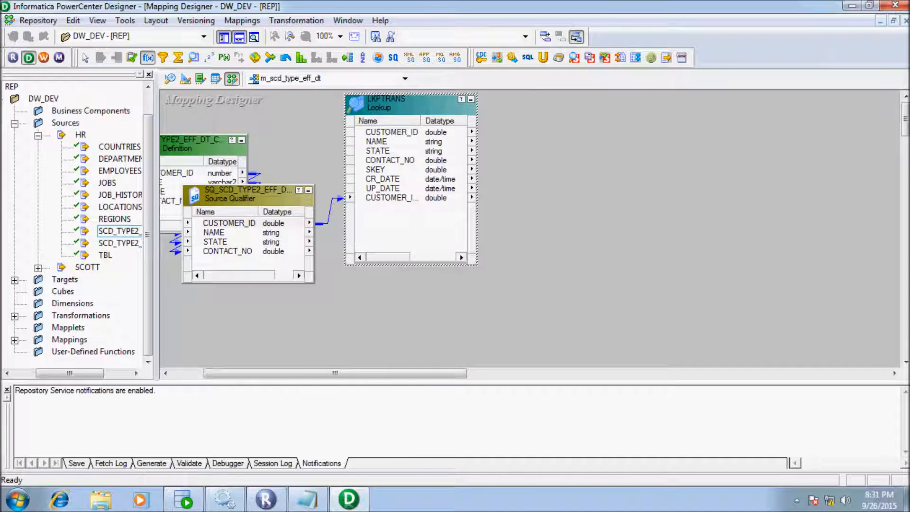
{"action": "left_click_drag", "start_coordinate": [524, 153], "coordinate": [641, 319]}
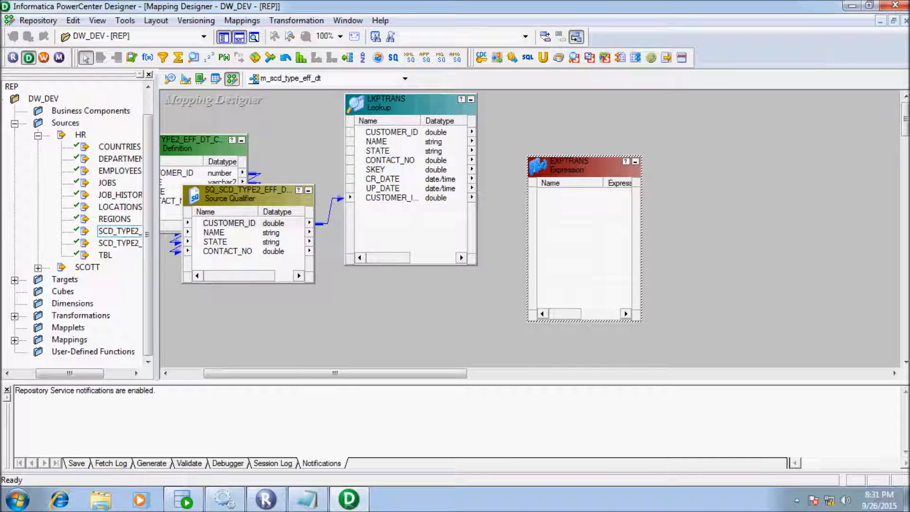
{"action": "left_click", "coordinate": [224, 222]}
{"action": "right_click", "coordinate": [225, 223]}
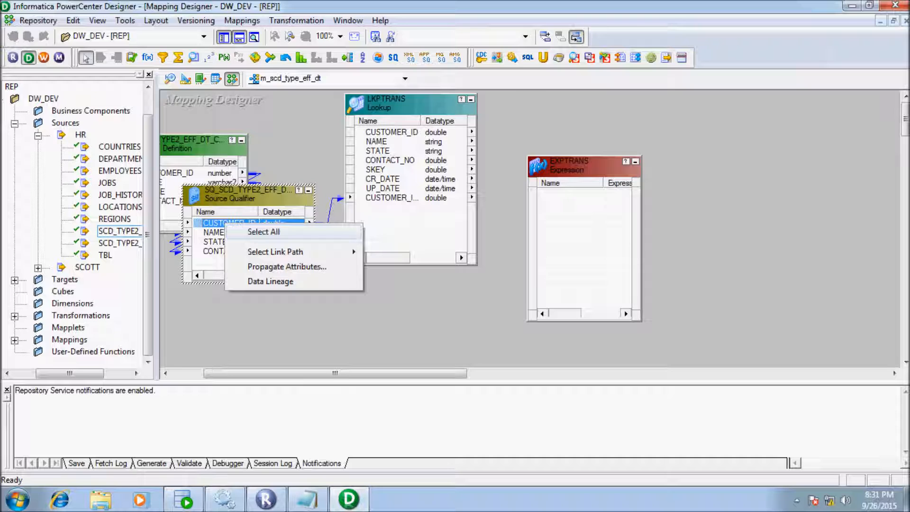
{"action": "left_click", "coordinate": [264, 232]}
{"action": "left_click_drag", "start_coordinate": [237, 233], "coordinate": [598, 225]}
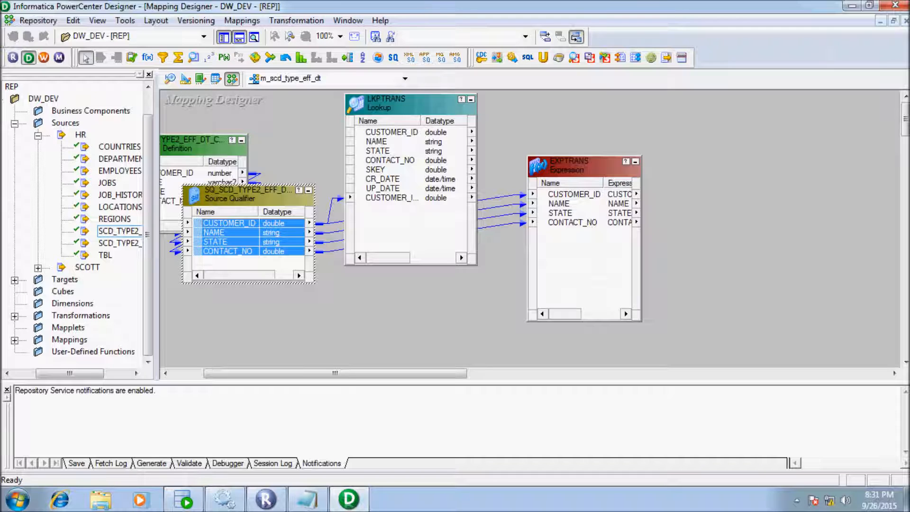
- Link the lookup's STATE, CONTACT_NO and SKEY ports into EXPTRANS
{"action": "left_click", "coordinate": [378, 151]}
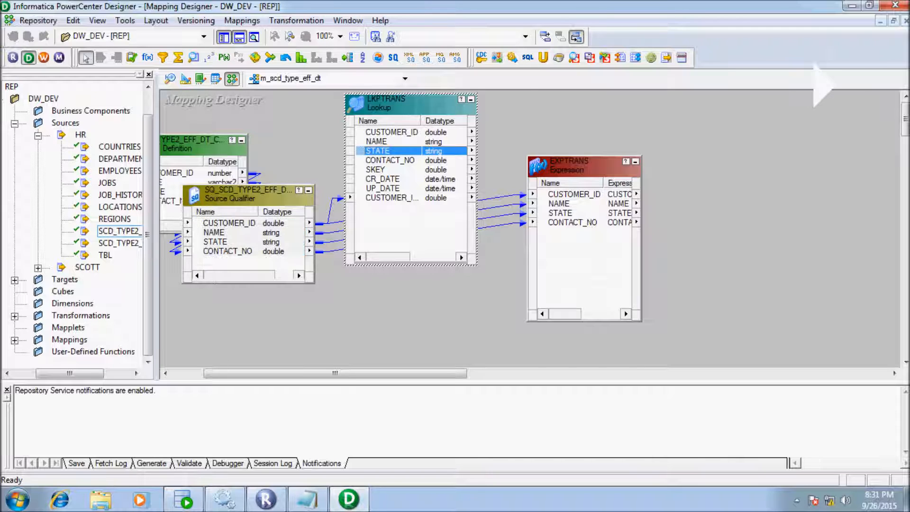
{"action": "key", "text": "shift+Down"}
{"action": "key", "text": "shift+Down"}
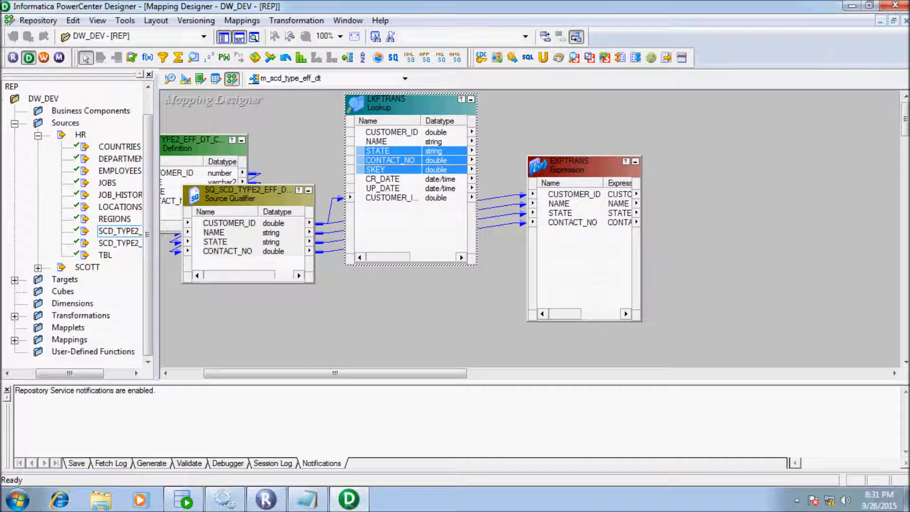
{"action": "left_click_drag", "start_coordinate": [379, 160], "coordinate": [561, 261]}
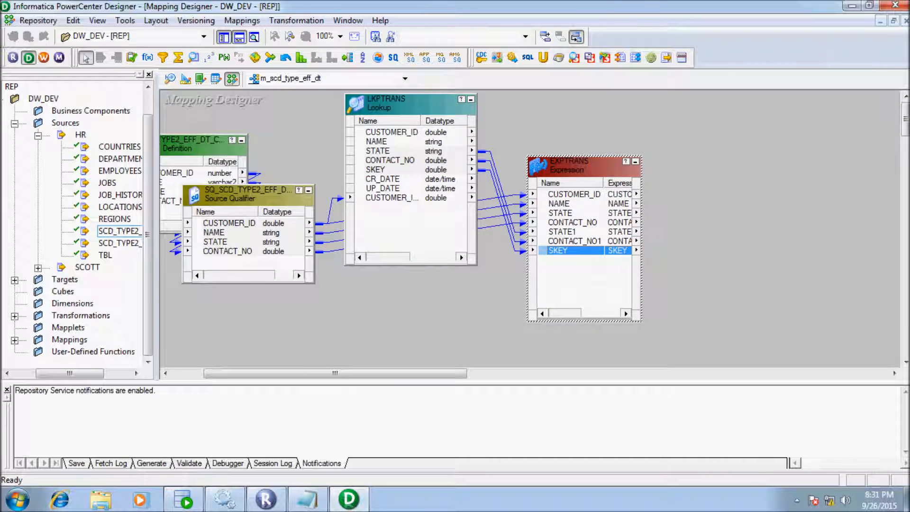
{"action": "left_click_drag", "start_coordinate": [335, 374], "coordinate": [413, 374]}
{"action": "left_click_drag", "start_coordinate": [346, 165], "coordinate": [348, 164]}
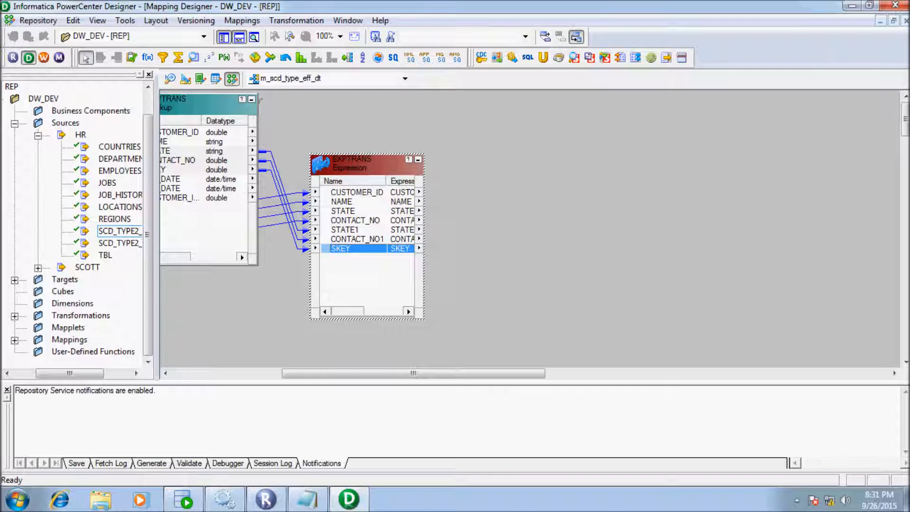
- Rename EXPTRANS ports CONTACT_NO1 and STATE1 to CONTACT_NO_lkp and STATE_lkp
{"action": "double_click", "coordinate": [349, 164]}
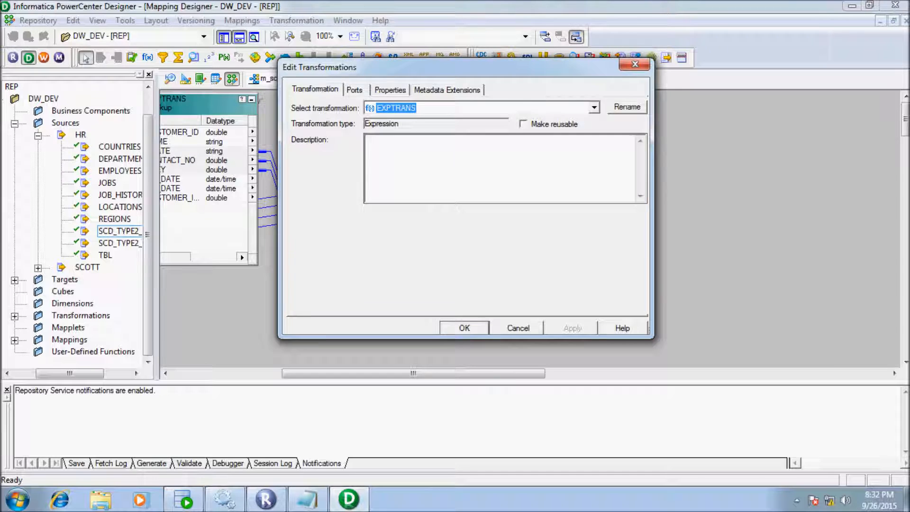
{"action": "left_click", "coordinate": [390, 90]}
{"action": "left_click", "coordinate": [354, 89]}
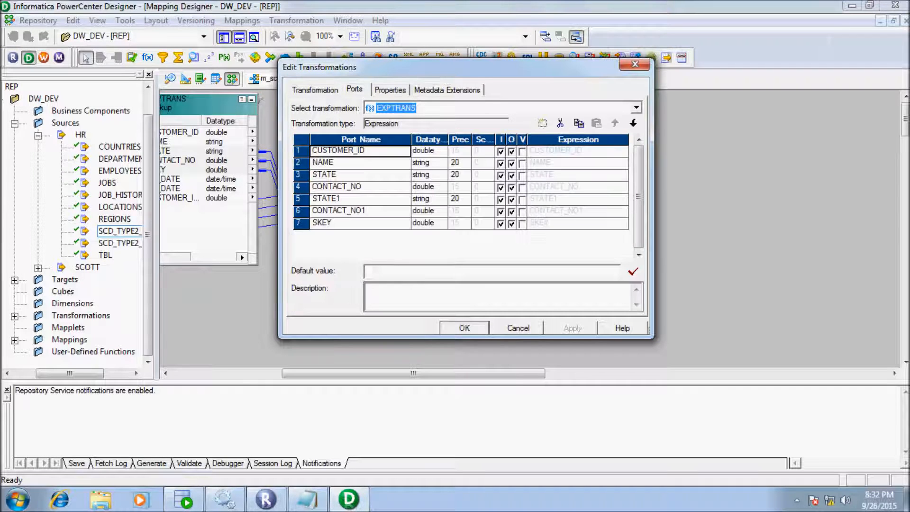
{"action": "left_click", "coordinate": [365, 210]}
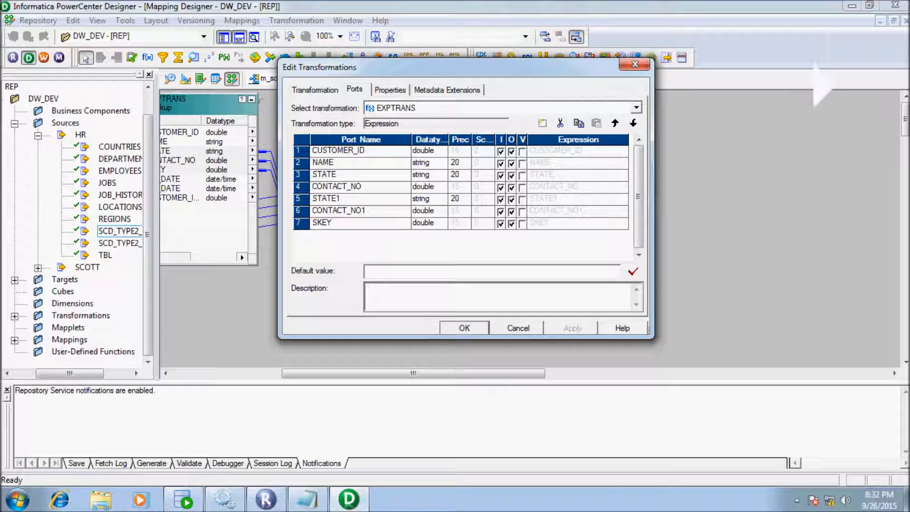
{"action": "key", "text": "BackSpace"}
{"action": "type", "text": "_lkp"}
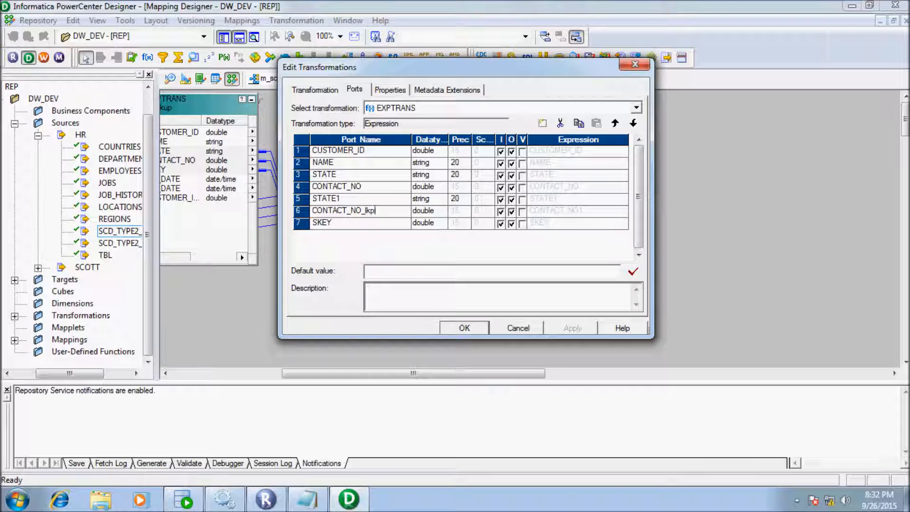
{"action": "left_click", "coordinate": [345, 199]}
{"action": "left_click", "coordinate": [345, 199]}
{"action": "key", "text": "BackSpace"}
{"action": "type", "text": "_lkp"}
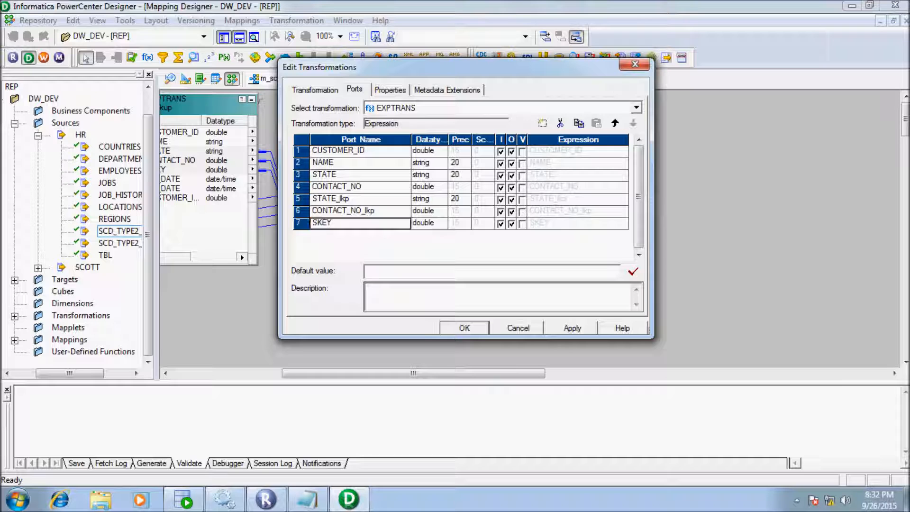
- Add a new integer port named signOf to EXPTRANS
{"action": "left_click", "coordinate": [543, 124]}
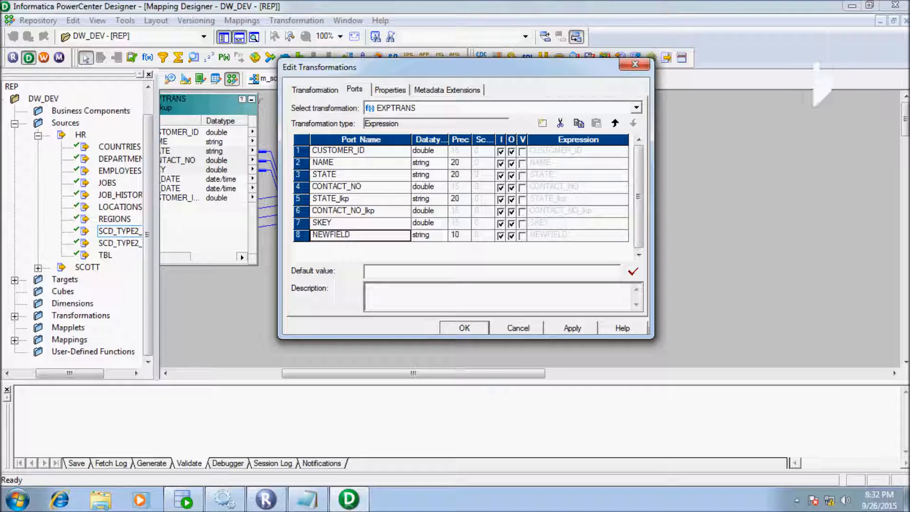
{"action": "left_click", "coordinate": [440, 236]}
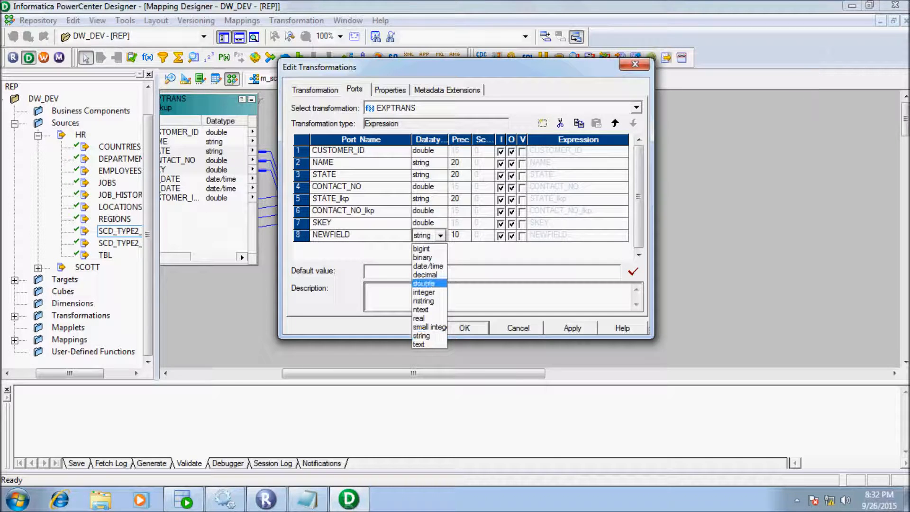
{"action": "left_click", "coordinate": [424, 293]}
{"action": "left_click", "coordinate": [353, 235]}
{"action": "key", "text": "BackSpace"}
{"action": "key", "text": "BackSpace"}
{"action": "key", "text": "BackSpace"}
{"action": "key", "text": "BackSpace"}
{"action": "key", "text": "BackSpace"}
{"action": "key", "text": "BackSpace"}
{"action": "key", "text": "BackSpace"}
{"action": "key", "text": "BackSpace"}
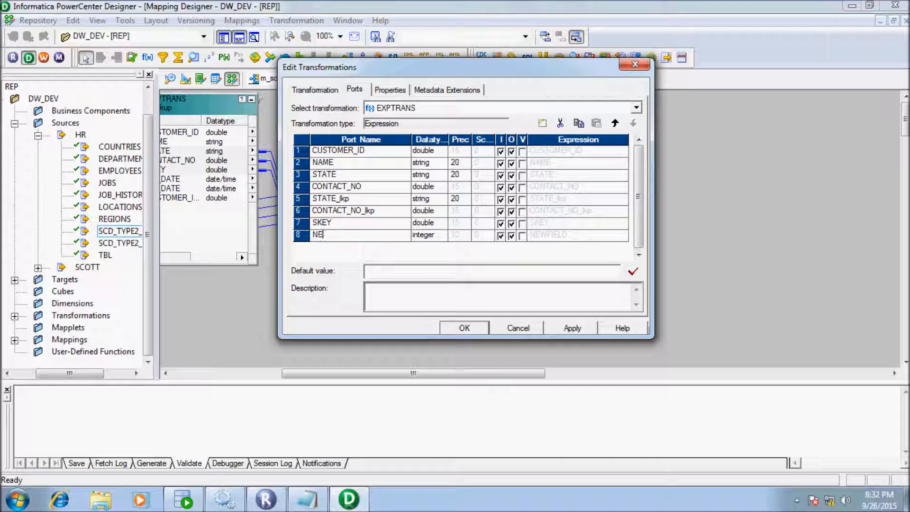
{"action": "type", "text": "signOf"}
- Make signOf an output-only port and clear its default formula in the Expression Editor
{"action": "left_click", "coordinate": [500, 236]}
{"action": "left_click", "coordinate": [624, 235]}
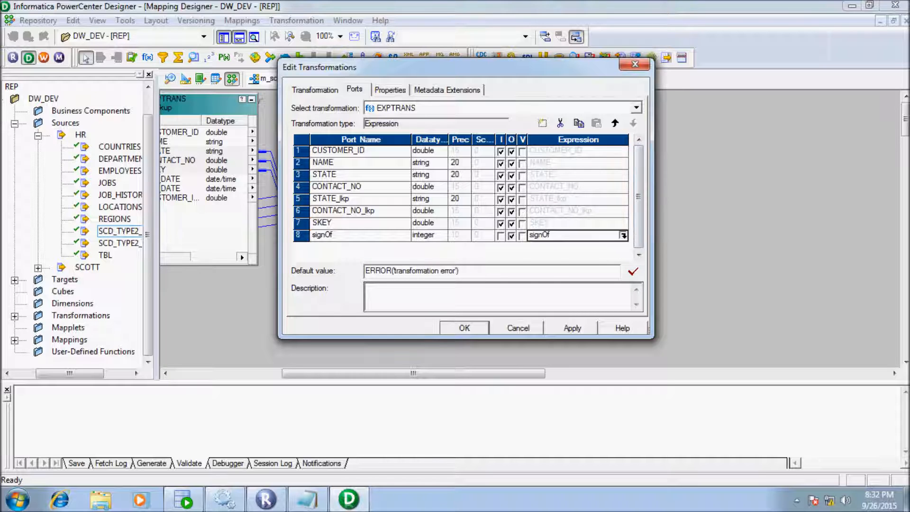
{"action": "left_click", "coordinate": [624, 235]}
{"action": "left_click", "coordinate": [427, 117]}
{"action": "key", "text": "BackSpace"}
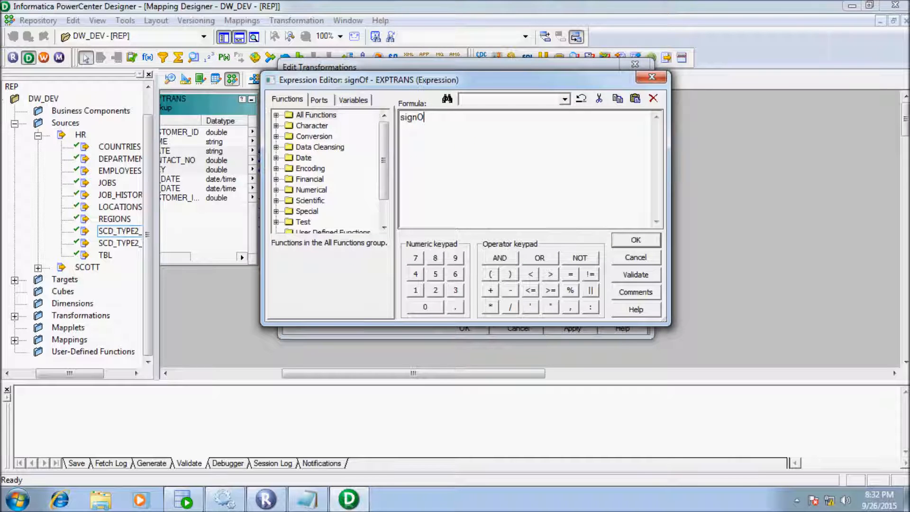
{"action": "key", "text": "BackSpace"}
{"action": "key", "text": "BackSpace"}
{"action": "key", "text": "BackSpace"}
{"action": "key", "text": "BackSpace"}
{"action": "key", "text": "BackSpace"}
- Start the signOf formula with IIF(ISNULL(SKEY),1, for new rows
{"action": "left_click", "coordinate": [319, 100]}
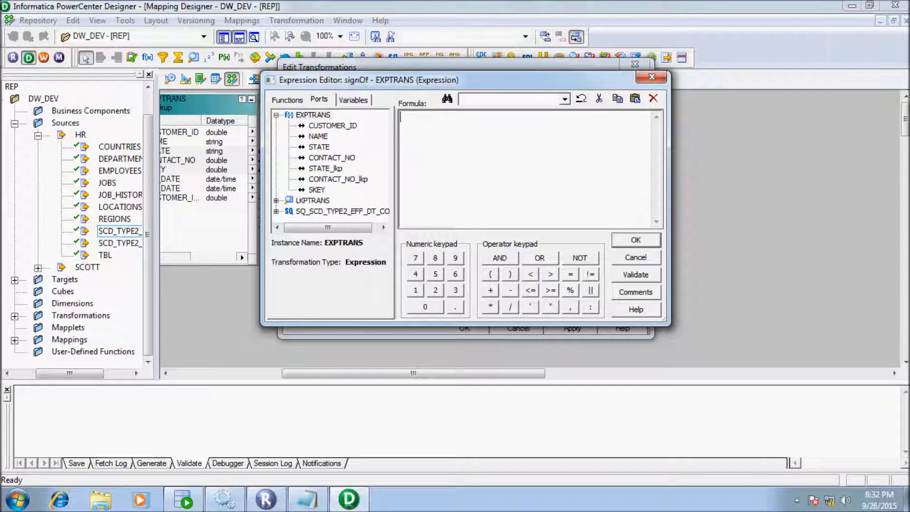
{"action": "type", "text": "IIF(ISNULL(SKEY"}
{"action": "left_click", "coordinate": [510, 273]}
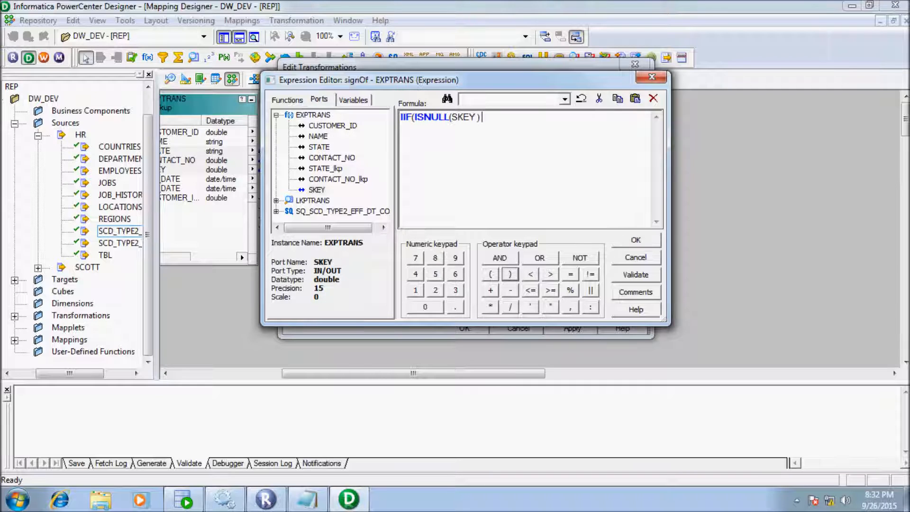
{"action": "left_click", "coordinate": [570, 307]}
{"action": "left_click", "coordinate": [415, 290]}
{"action": "left_click", "coordinate": [570, 308]}
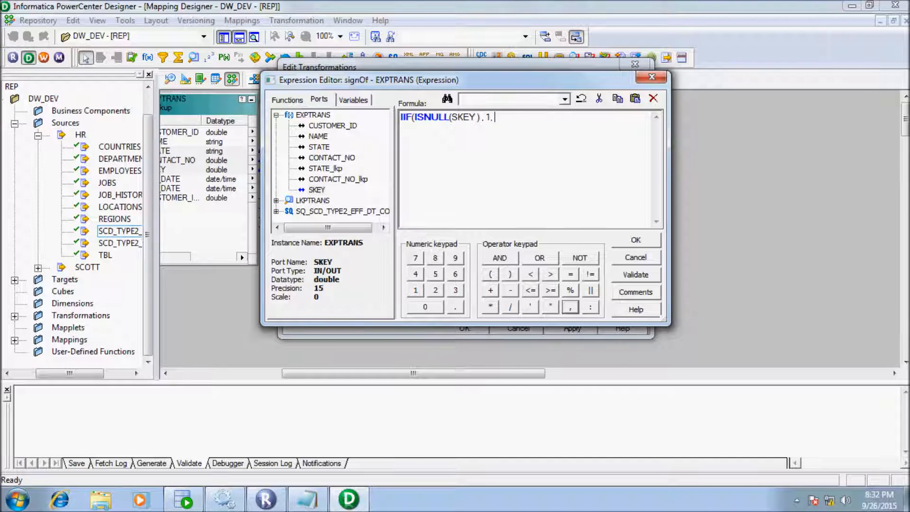
- Add the inner condition IIF(STATE != STATE_lkp OR CONTACT_NO != CONTACT_NO_lkp
{"action": "type", "text": "IIF("}
{"action": "double_click", "coordinate": [319, 146]}
{"action": "left_click", "coordinate": [590, 274]}
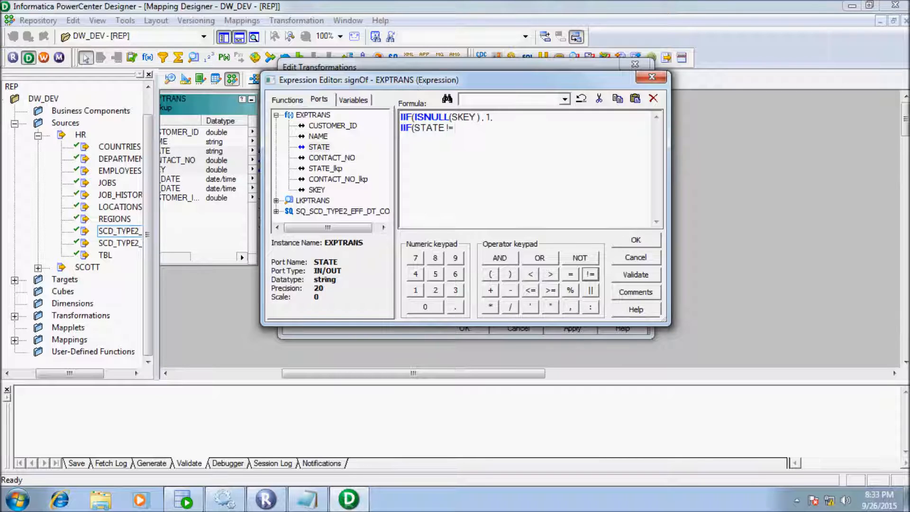
{"action": "double_click", "coordinate": [325, 168]}
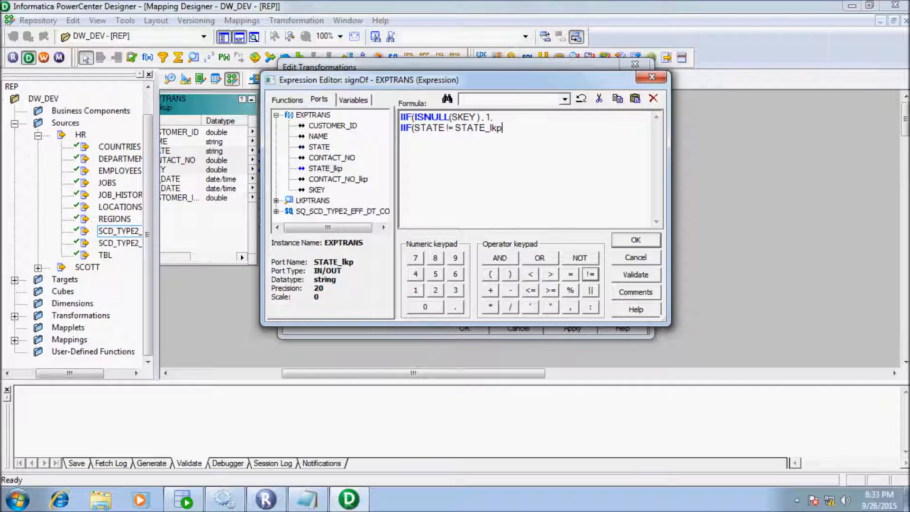
{"action": "left_click", "coordinate": [539, 257]}
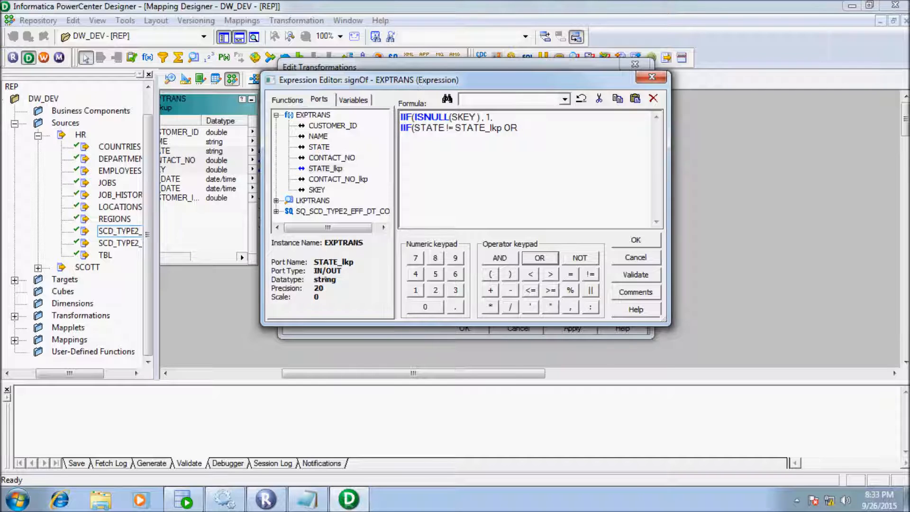
{"action": "double_click", "coordinate": [332, 157]}
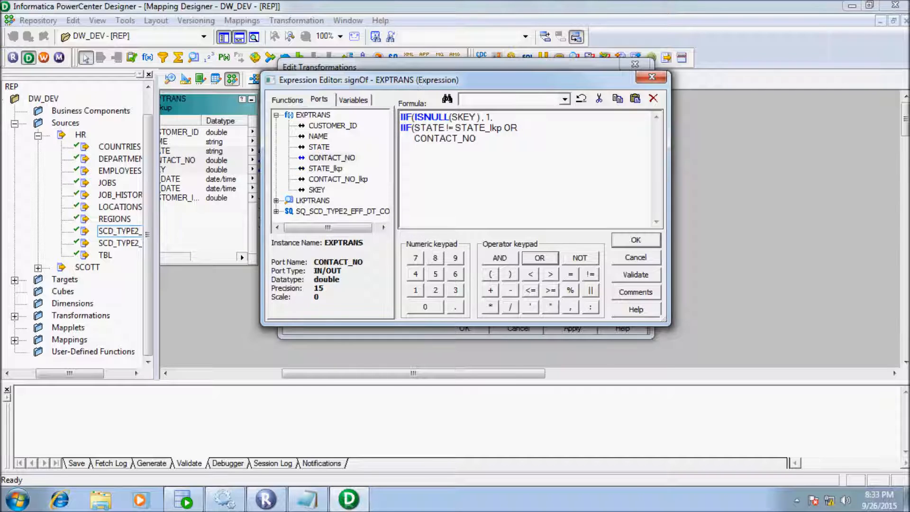
{"action": "left_click", "coordinate": [589, 274]}
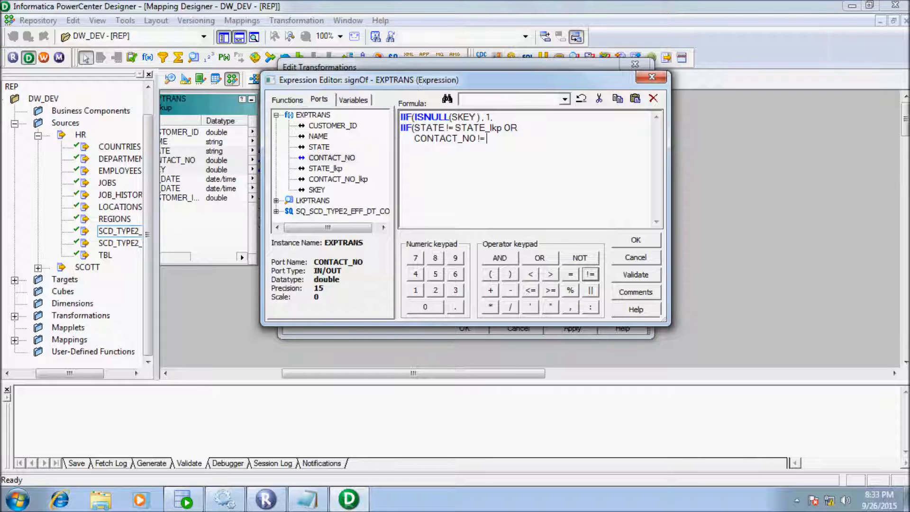
{"action": "double_click", "coordinate": [338, 179]}
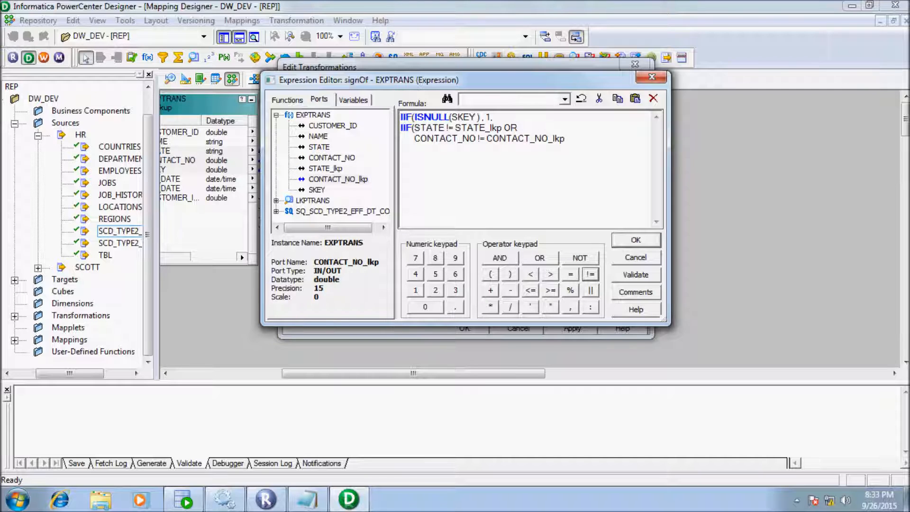
- Finish with results 2 and 0, close both IIFs, and validate the formula
{"action": "left_click", "coordinate": [570, 307]}
{"action": "left_click", "coordinate": [435, 289]}
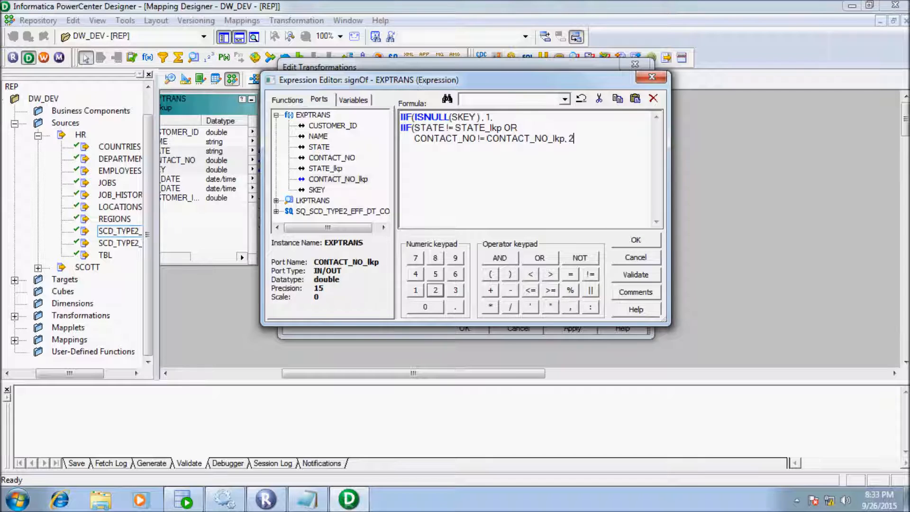
{"action": "left_click", "coordinate": [570, 307]}
{"action": "left_click", "coordinate": [425, 307]}
{"action": "left_click", "coordinate": [510, 274]}
{"action": "left_click", "coordinate": [592, 139]}
{"action": "type", "text": ")"}
{"action": "left_click", "coordinate": [635, 275]}
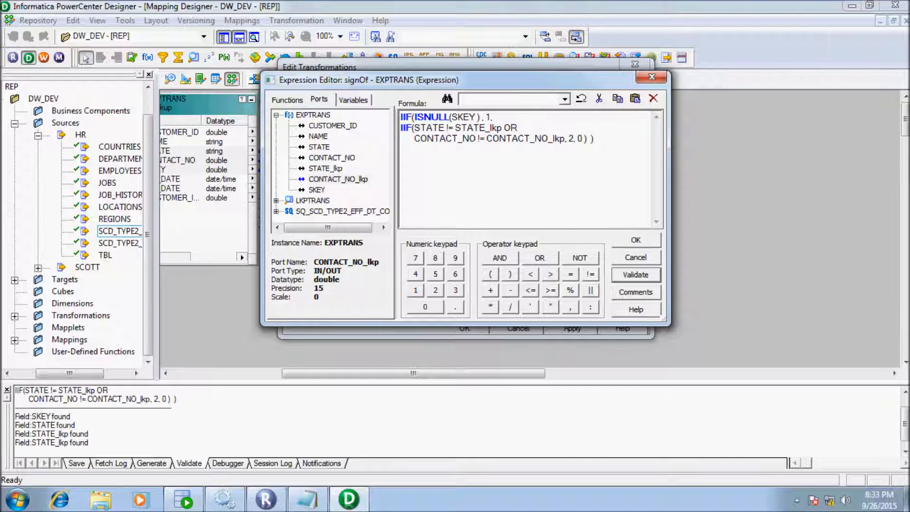
- Dismiss the 'Expression parsed successfully' message for signOf
{"action": "key", "text": "Return"}
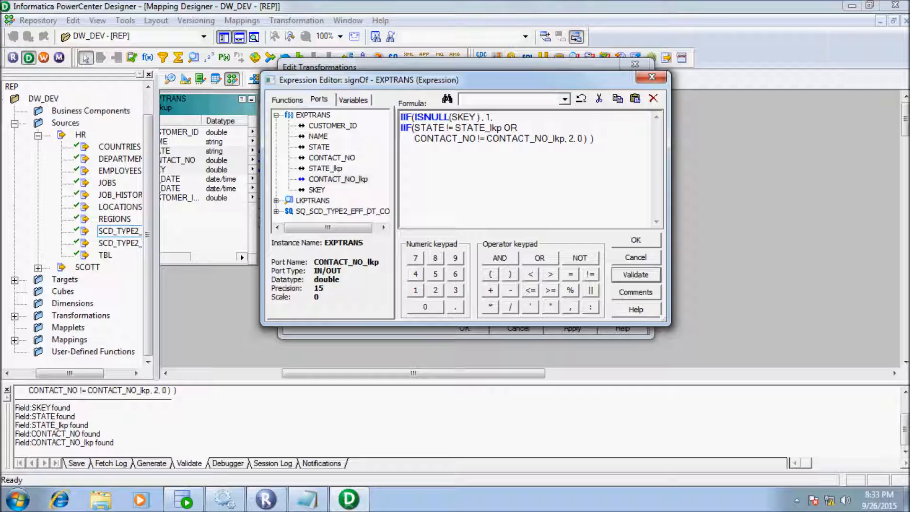
- Accept the signOf expression, save the EXPTRANS changes, and enlarge EXPTRANS to show all ports
{"action": "left_click", "coordinate": [636, 240]}
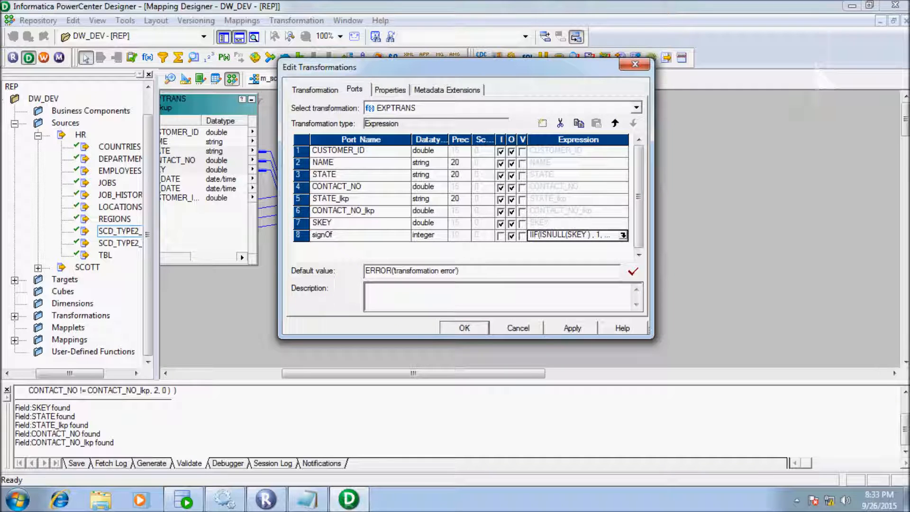
{"action": "key", "text": "Return"}
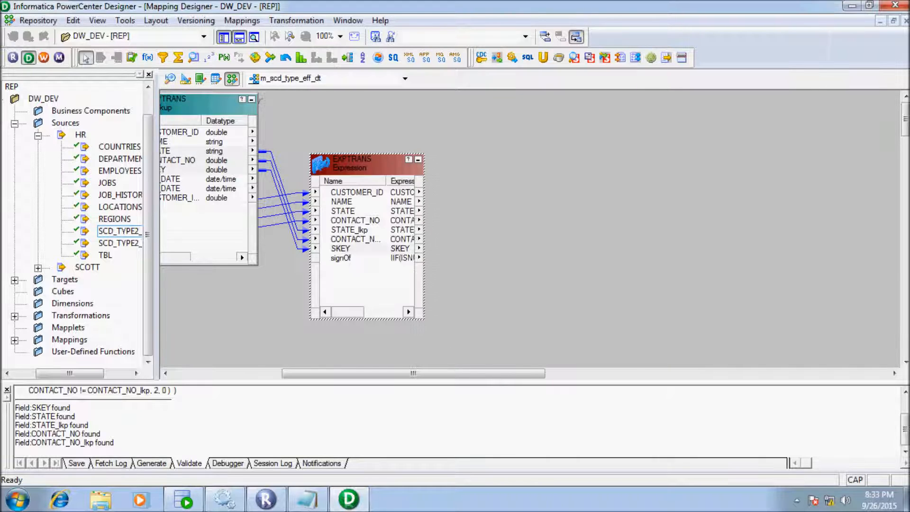
{"action": "left_click_drag", "start_coordinate": [368, 154], "coordinate": [367, 136]}
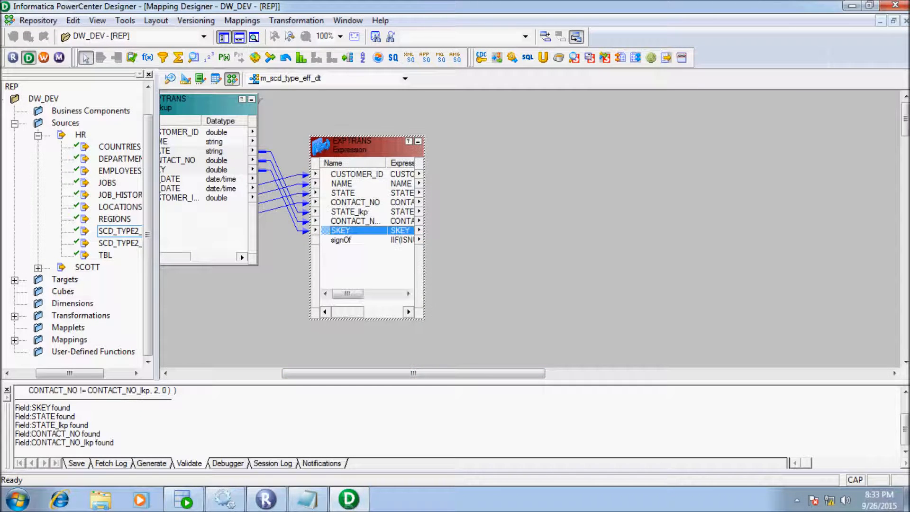
{"action": "left_click_drag", "start_coordinate": [379, 374], "coordinate": [403, 373]}
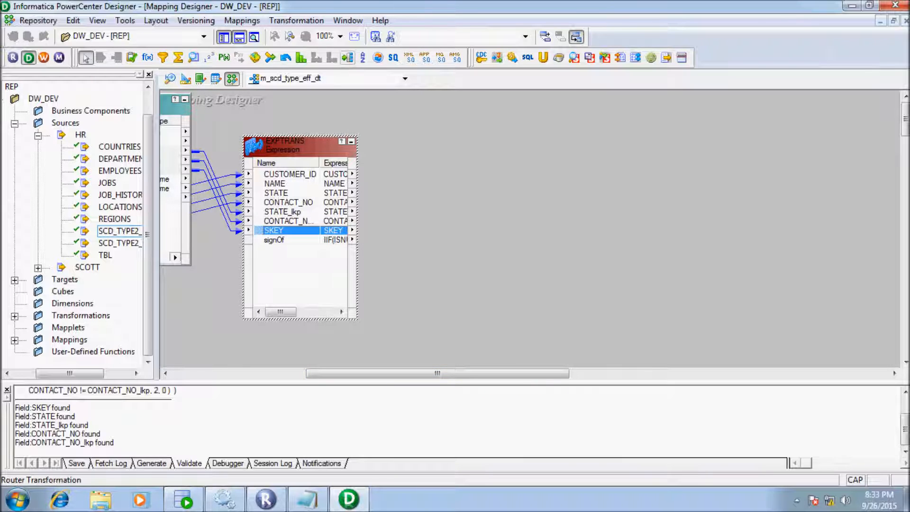
- Create router RTRTRANS and link CUSTOMER_ID, NAME, STATE, CONTACT_NO, SKEY and signOf into it
{"action": "left_click", "coordinate": [347, 58]}
{"action": "left_click_drag", "start_coordinate": [418, 117], "coordinate": [549, 345]}
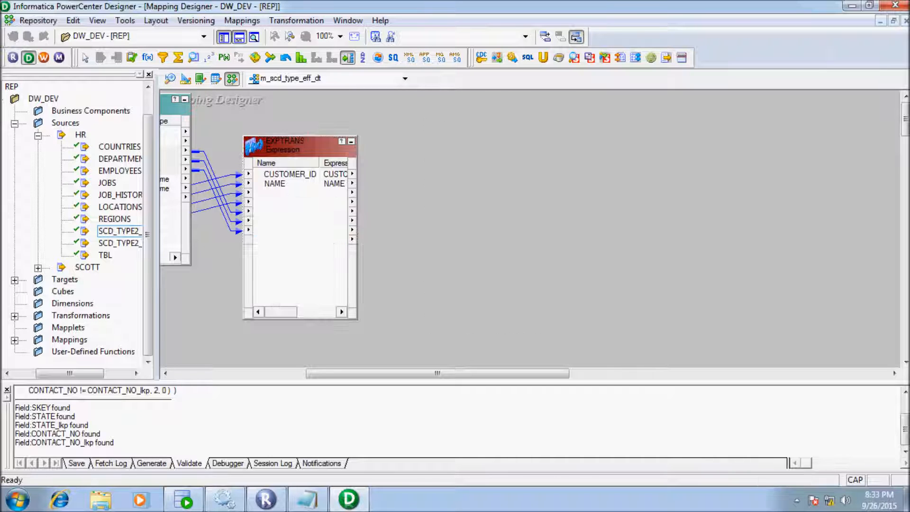
{"action": "left_click", "coordinate": [289, 174]}
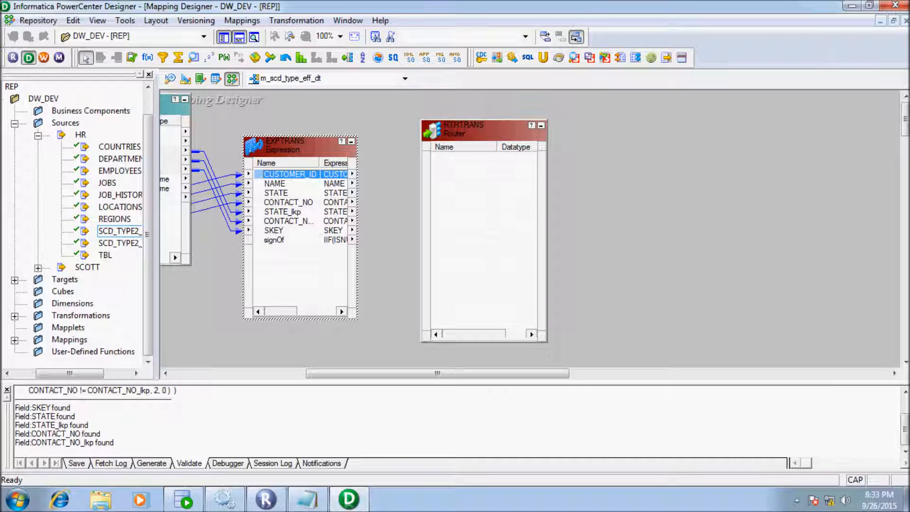
{"action": "left_click", "coordinate": [276, 193], "text": "shift"}
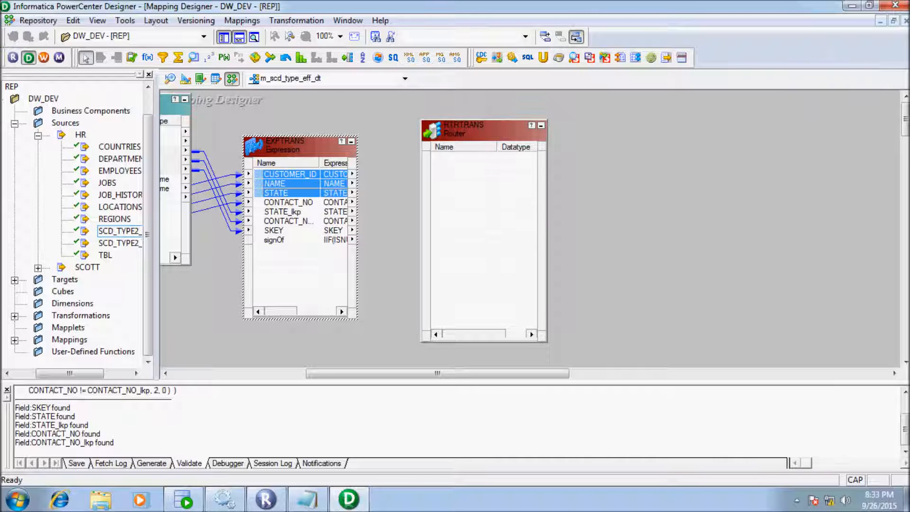
{"action": "left_click", "coordinate": [288, 202], "text": "ctrl"}
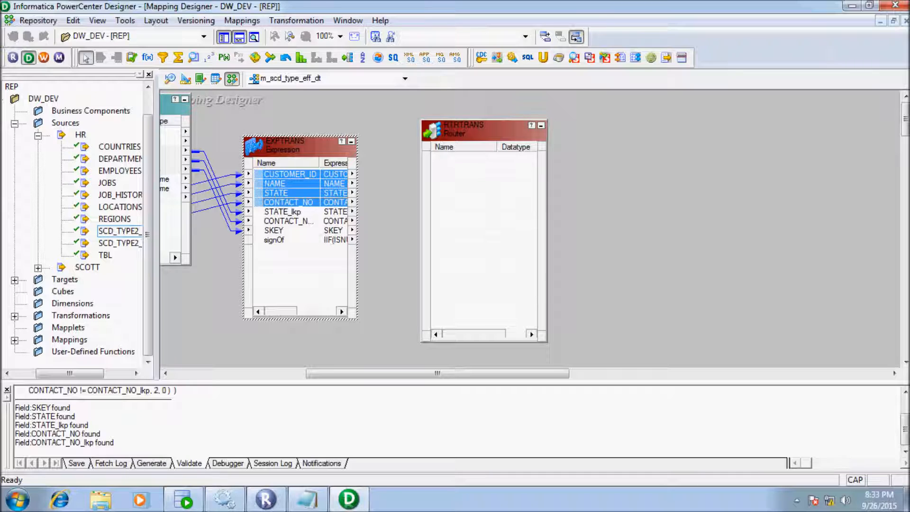
{"action": "left_click_drag", "start_coordinate": [285, 189], "coordinate": [479, 190]}
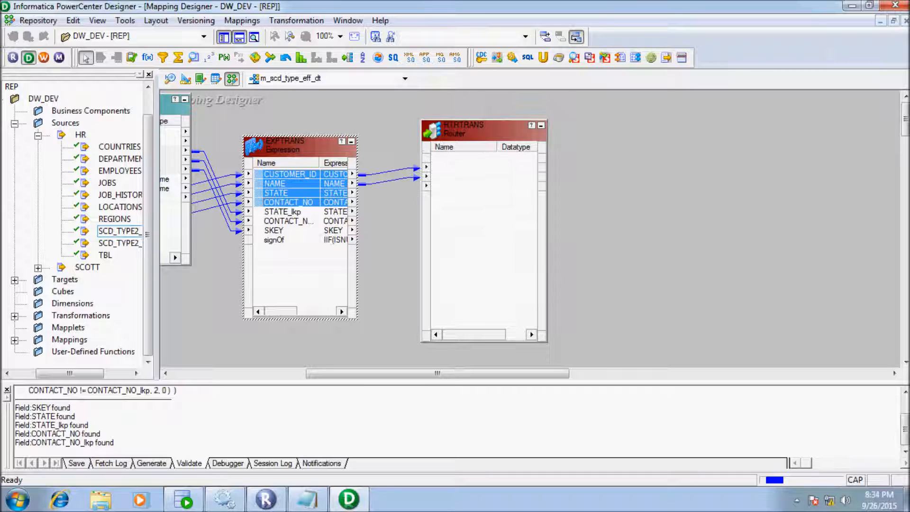
{"action": "left_click", "coordinate": [274, 231]}
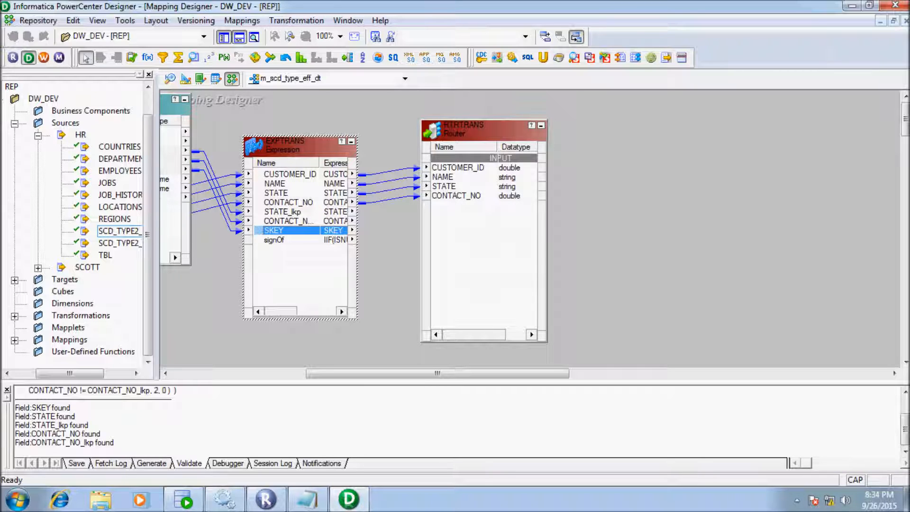
{"action": "left_click", "coordinate": [274, 239], "text": "ctrl"}
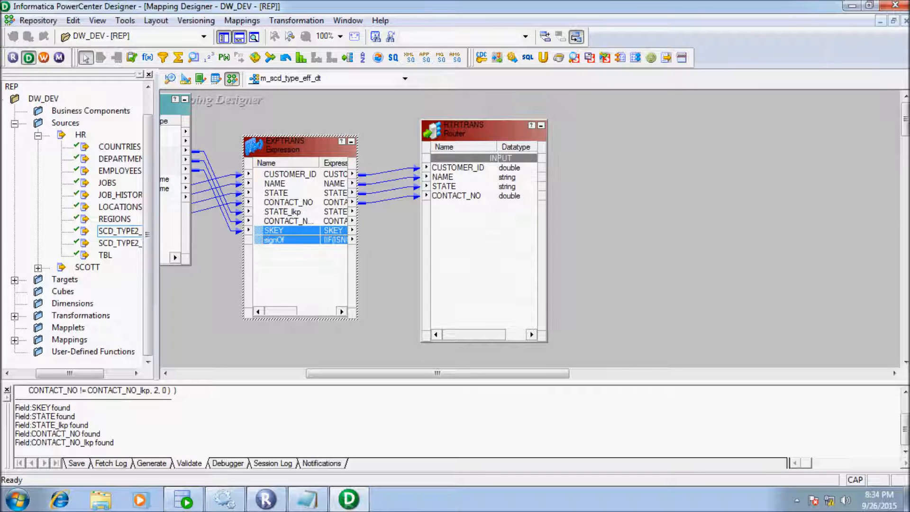
{"action": "left_click_drag", "start_coordinate": [285, 230], "coordinate": [479, 209]}
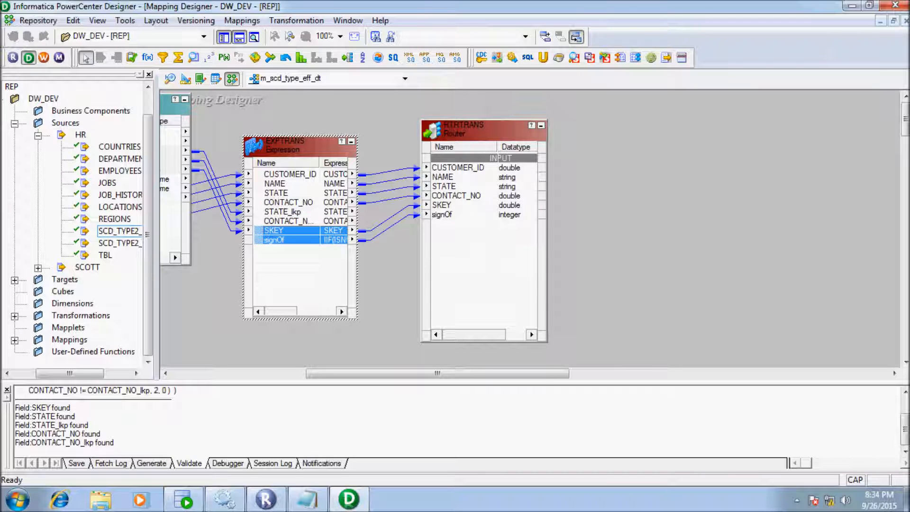
- Add two filter groups to RTRTRANS on its Groups tab
{"action": "double_click", "coordinate": [466, 130]}
{"action": "left_click", "coordinate": [390, 90]}
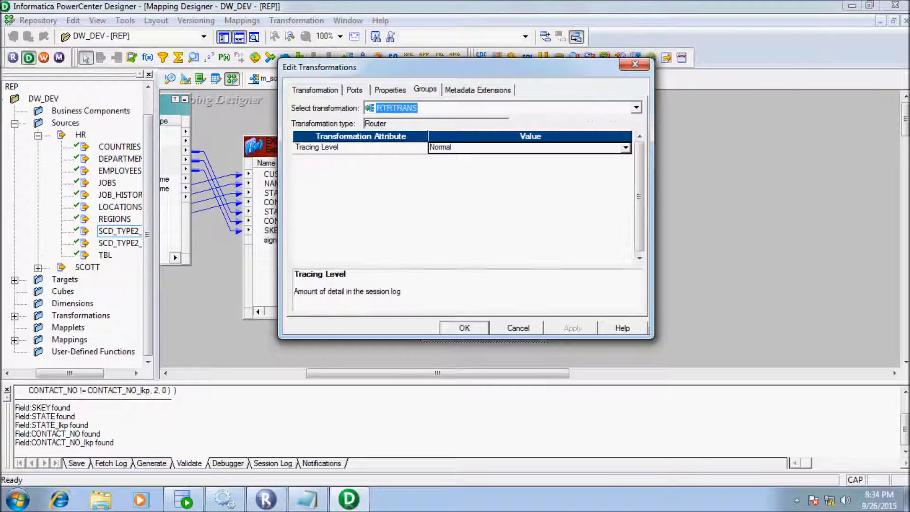
{"action": "left_click", "coordinate": [425, 90]}
{"action": "left_click", "coordinate": [543, 123]}
{"action": "left_click", "coordinate": [543, 123]}
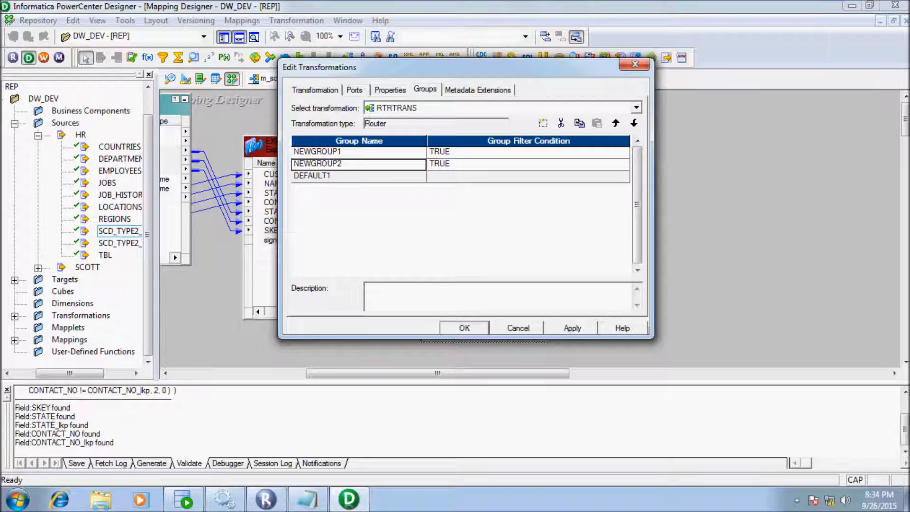
- Rename the groups INSERT and UPDATE and open INSERT's filter condition editor
{"action": "left_click", "coordinate": [342, 151]}
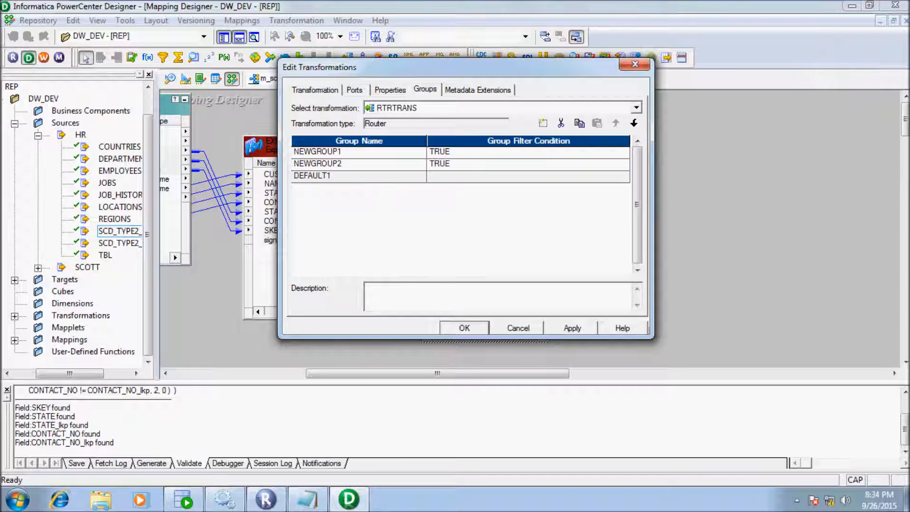
{"action": "key", "text": "BackSpace"}
{"action": "key", "text": "BackSpace"}
{"action": "key", "text": "BackSpace"}
{"action": "key", "text": "BackSpace"}
{"action": "key", "text": "BackSpace"}
{"action": "key", "text": "BackSpace"}
{"action": "key", "text": "BackSpace"}
{"action": "key", "text": "BackSpace"}
{"action": "key", "text": "BackSpace"}
{"action": "type", "text": "INSERT"}
{"action": "left_click", "coordinate": [342, 164]}
{"action": "key", "text": "BackSpace"}
{"action": "key", "text": "BackSpace"}
{"action": "key", "text": "BackSpace"}
{"action": "key", "text": "BackSpace"}
{"action": "key", "text": "BackSpace"}
{"action": "key", "text": "BackSpace"}
{"action": "key", "text": "BackSpace"}
{"action": "key", "text": "BackSpace"}
{"action": "key", "text": "BackSpace"}
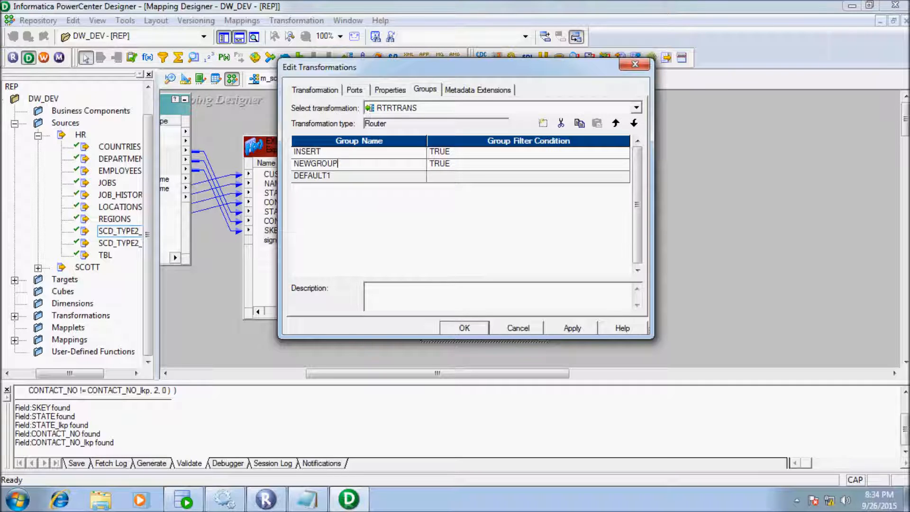
{"action": "type", "text": "UPDATE"}
{"action": "left_click", "coordinate": [528, 152]}
{"action": "left_click", "coordinate": [624, 152]}
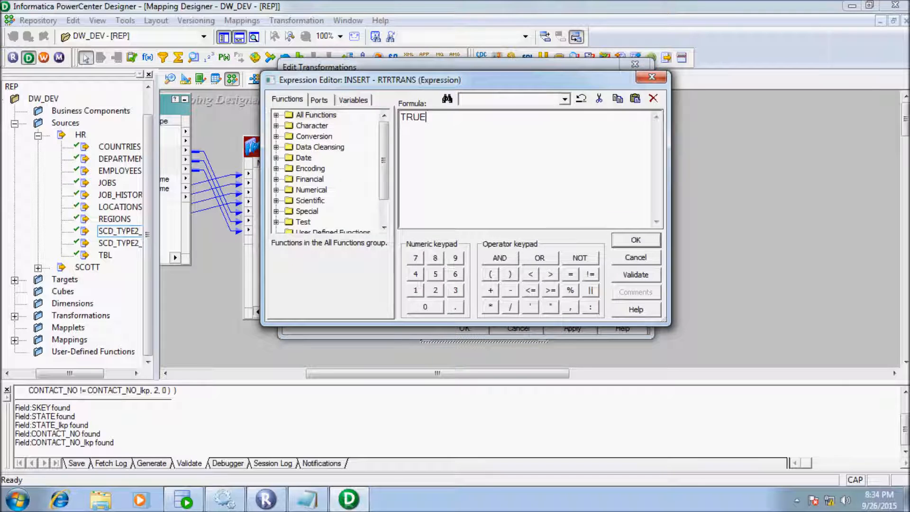
- Replace TRUE with IIF(signOf != 0, TRUE,FALSE) as the INSERT group's filter
{"action": "key", "text": "BackSpace"}
{"action": "key", "text": "BackSpace"}
{"action": "key", "text": "BackSpace"}
{"action": "key", "text": "BackSpace"}
{"action": "type", "text": "IIF("}
{"action": "left_click", "coordinate": [319, 100]}
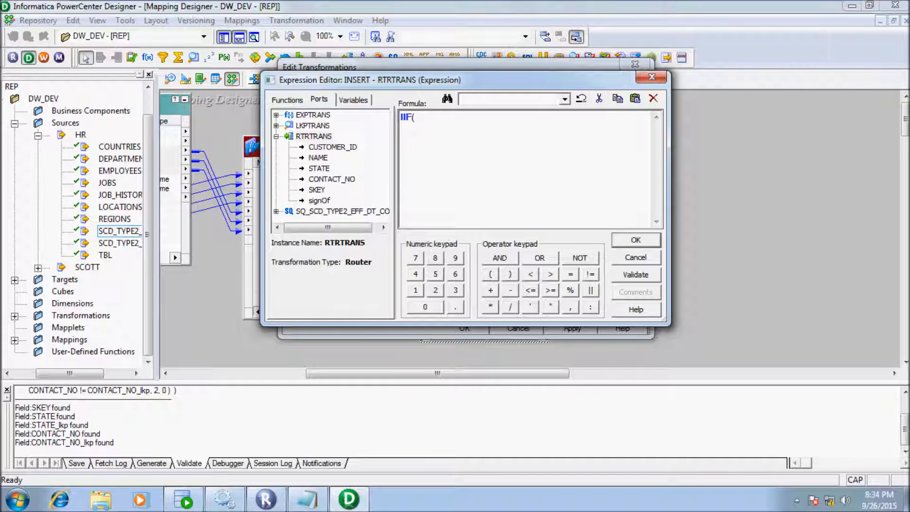
{"action": "double_click", "coordinate": [319, 201]}
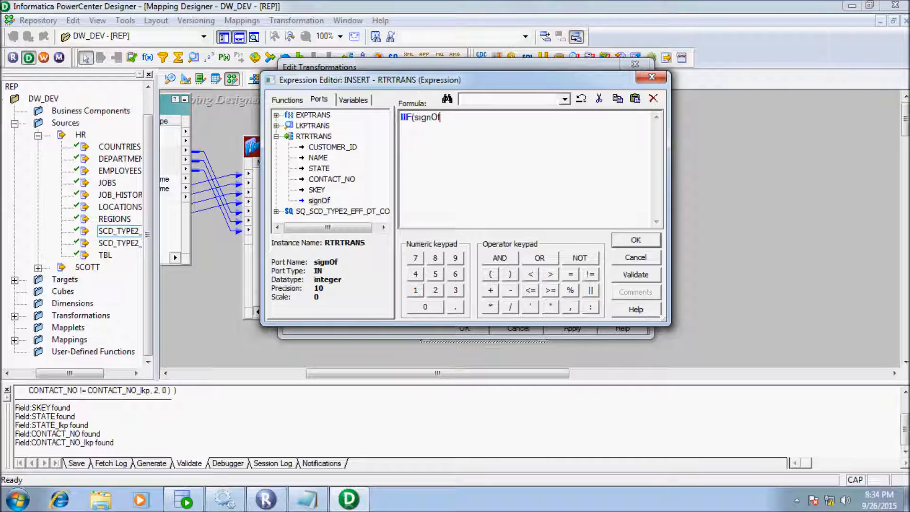
{"action": "left_click", "coordinate": [590, 273]}
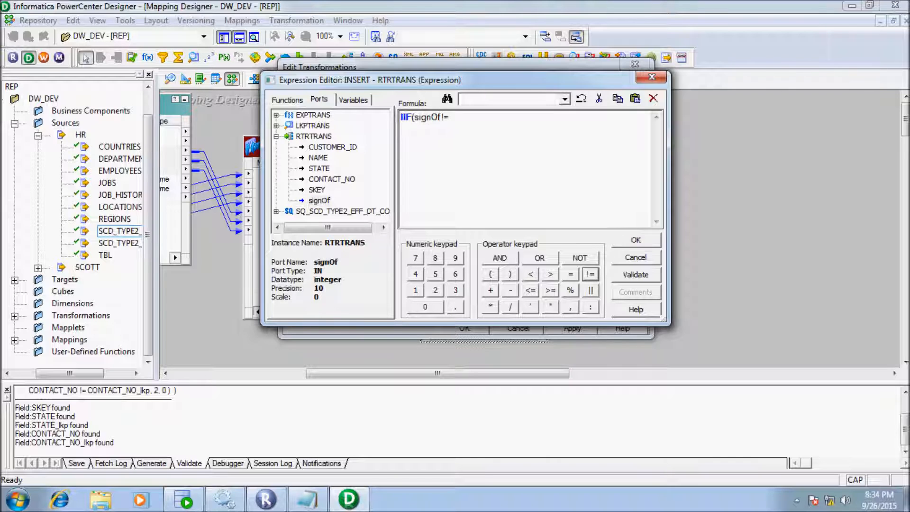
{"action": "left_click", "coordinate": [425, 306]}
{"action": "left_click", "coordinate": [570, 307]}
{"action": "type", "text": "TR"}
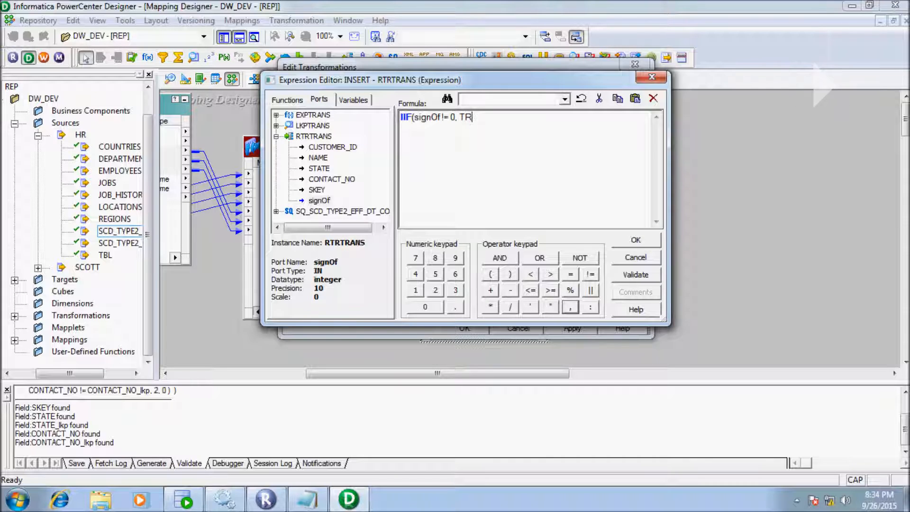
{"action": "type", "text": "UE,FALSE"}
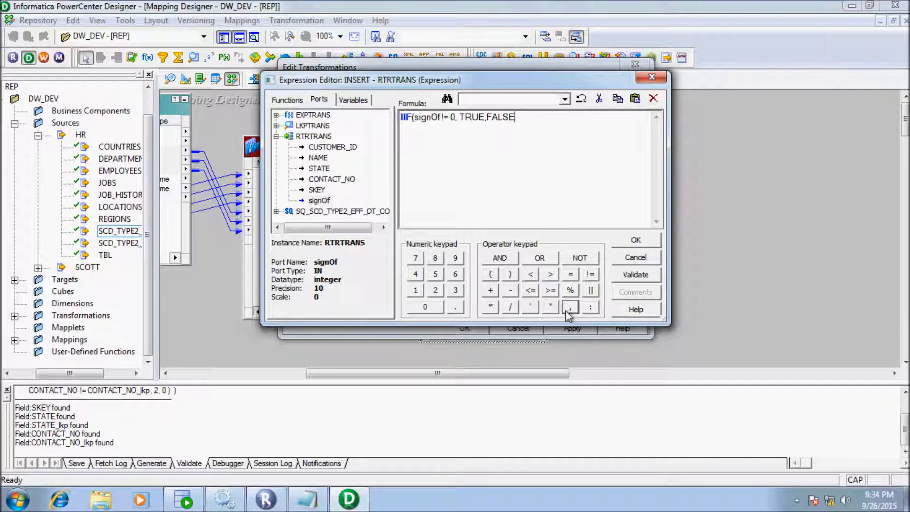
{"action": "type", "text": ")"}
{"action": "key", "text": "ctrl+a"}
{"action": "key", "text": "ctrl+c"}
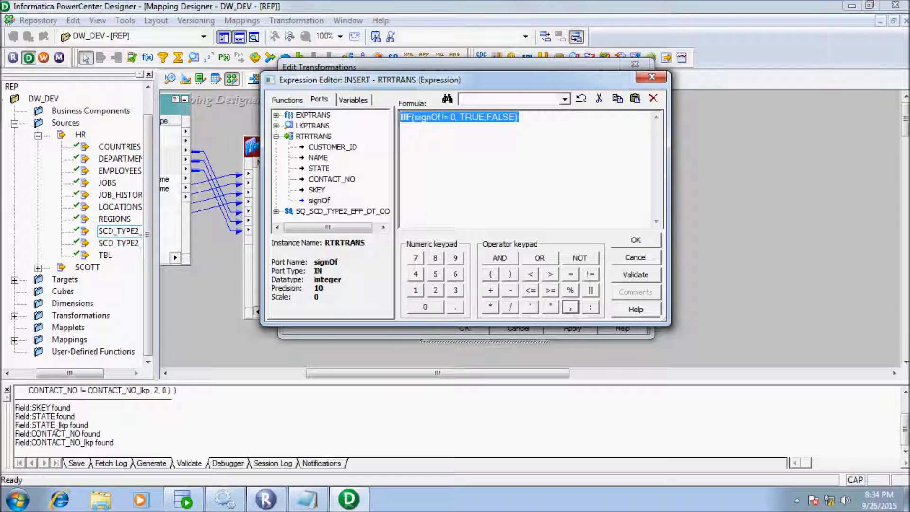
{"action": "left_click", "coordinate": [492, 117]}
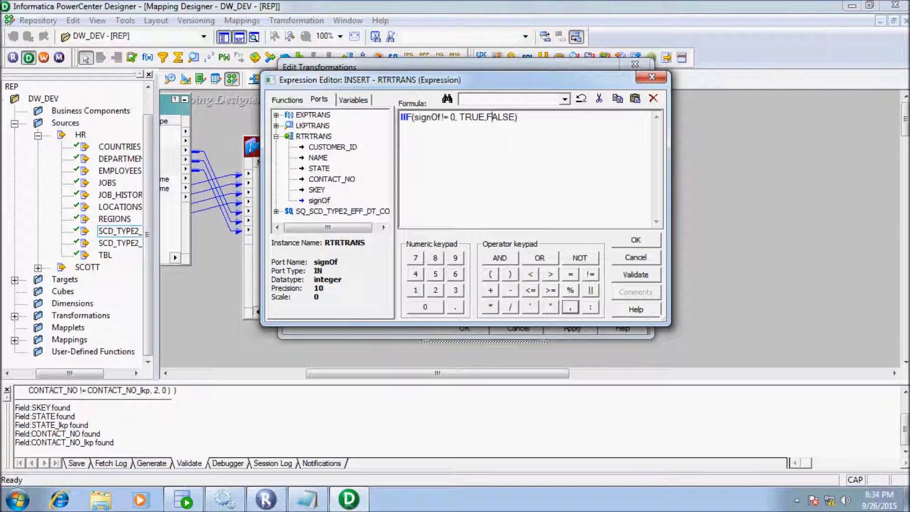
- Validate and accept the INSERT filter, then open the UPDATE group's condition
{"action": "left_click", "coordinate": [635, 275]}
{"action": "left_click", "coordinate": [519, 235]}
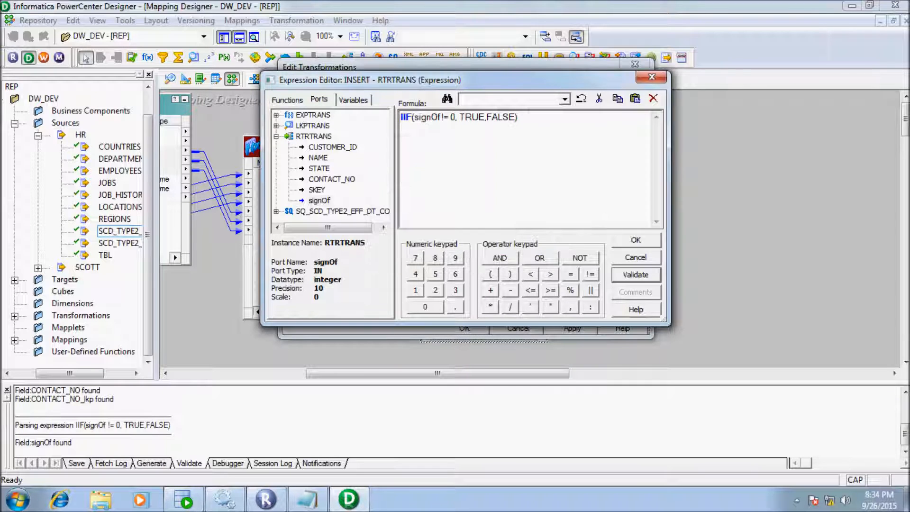
{"action": "left_click", "coordinate": [636, 241]}
{"action": "left_click", "coordinate": [625, 164]}
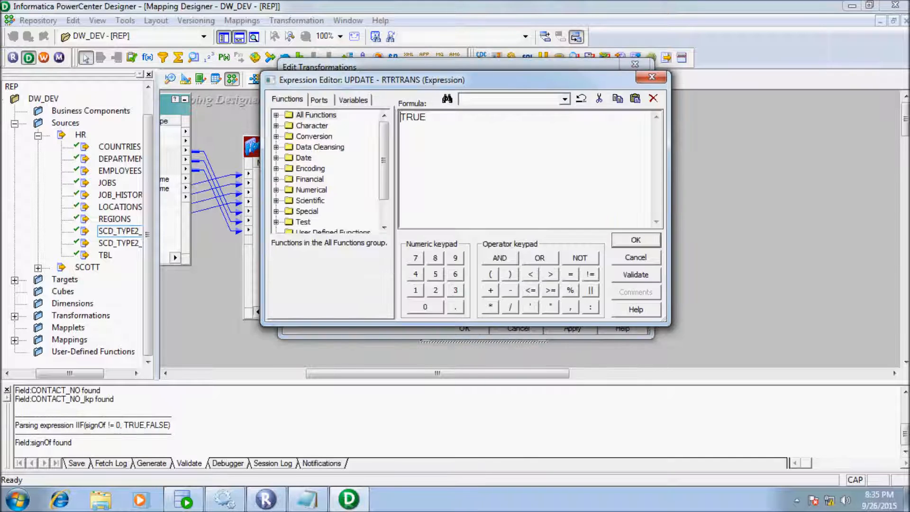
- Paste the INSERT formula, edit it to IIF(signOf = 2, TRUE,FALSE), validate and accept
{"action": "key", "text": "BackSpace"}
{"action": "key", "text": "BackSpace"}
{"action": "key", "text": "BackSpace"}
{"action": "key", "text": "BackSpace"}
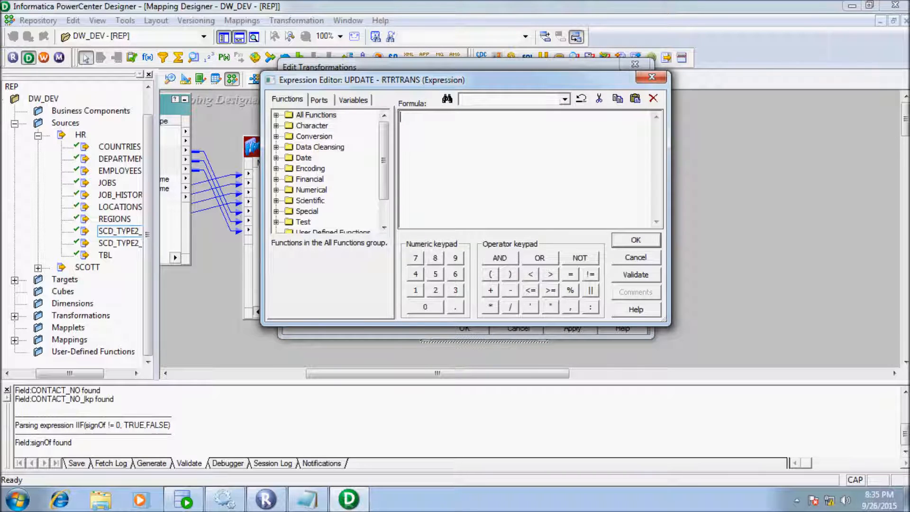
{"action": "key", "text": "ctrl+v"}
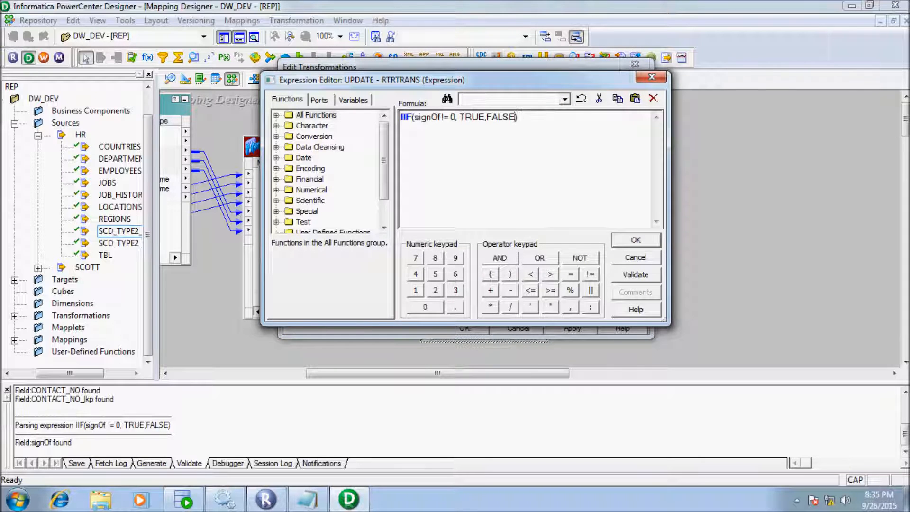
{"action": "key", "text": "Left"}
{"action": "key", "text": "Left"}
{"action": "key", "text": "Left"}
{"action": "key", "text": "Left"}
{"action": "key", "text": "Left"}
{"action": "key", "text": "Left"}
{"action": "key", "text": "Left"}
{"action": "key", "text": "Left"}
{"action": "key", "text": "Left"}
{"action": "key", "text": "Left"}
{"action": "key", "text": "Left"}
{"action": "key", "text": "BackSpace"}
{"action": "key", "text": "Right"}
{"action": "key", "text": "Right"}
{"action": "key", "text": "Right"}
{"action": "key", "text": "BackSpace"}
{"action": "type", "text": "2"}
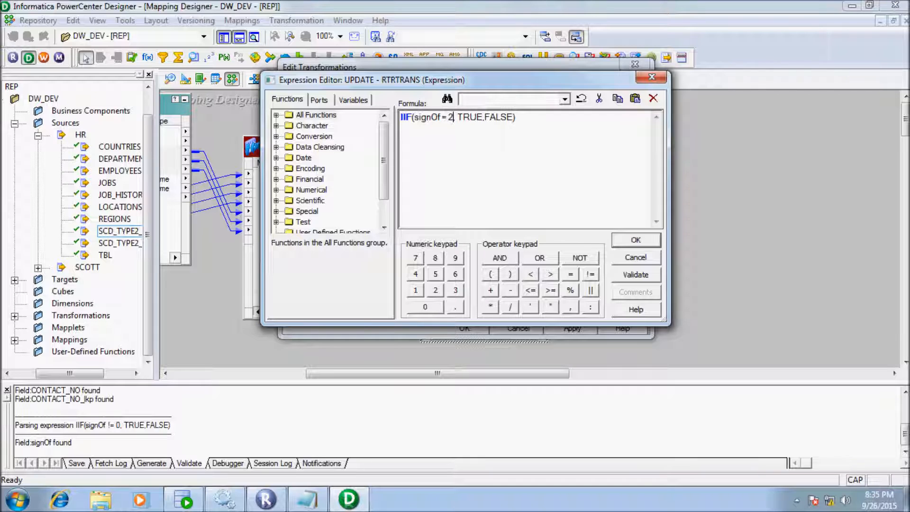
{"action": "left_click", "coordinate": [635, 275]}
{"action": "key", "text": "Return"}
{"action": "left_click", "coordinate": [636, 241]}
- Apply the group changes and close the router's Edit Transformations dialog
{"action": "left_click", "coordinate": [572, 328]}
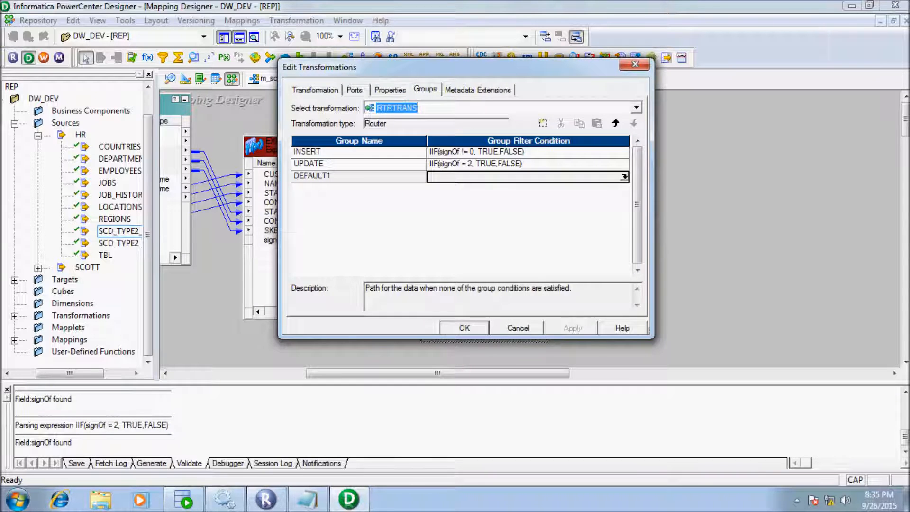
{"action": "left_click", "coordinate": [464, 328]}
{"action": "left_click_drag", "start_coordinate": [462, 373], "coordinate": [509, 374]}
{"action": "left_click_drag", "start_coordinate": [401, 185], "coordinate": [402, 227]}
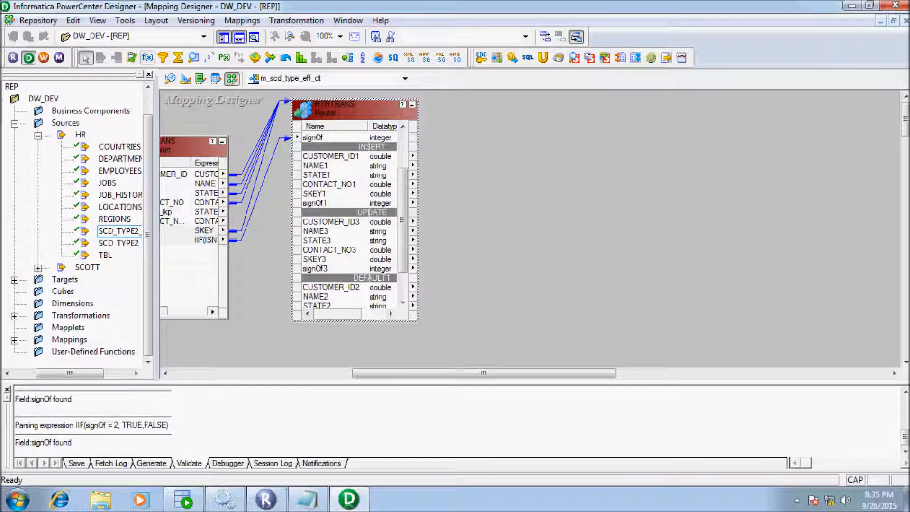
- Place update strategy UPDTRANS and link CUSTOMER_ID1, NAME1, STATE1, CONTACT_NO1 into it
{"action": "left_click", "coordinate": [131, 57]}
{"action": "left_click_drag", "start_coordinate": [472, 107], "coordinate": [577, 205]}
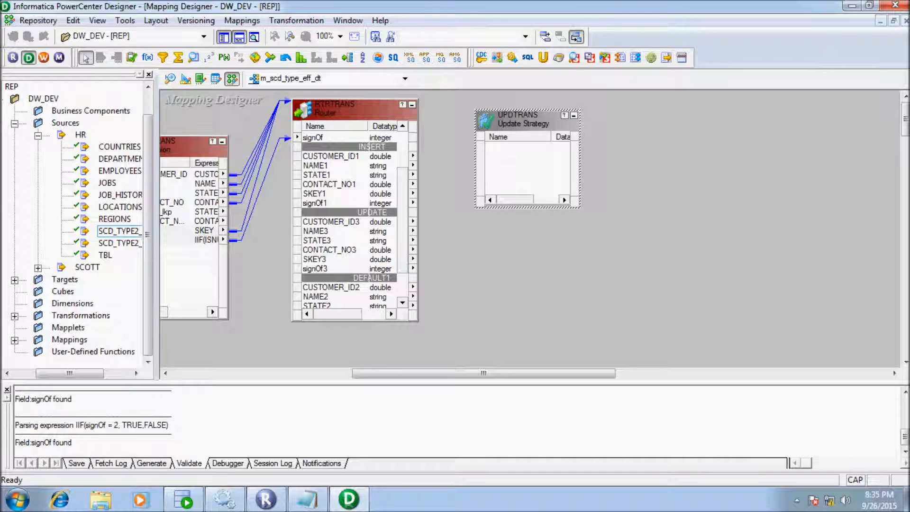
{"action": "left_click", "coordinate": [340, 157]}
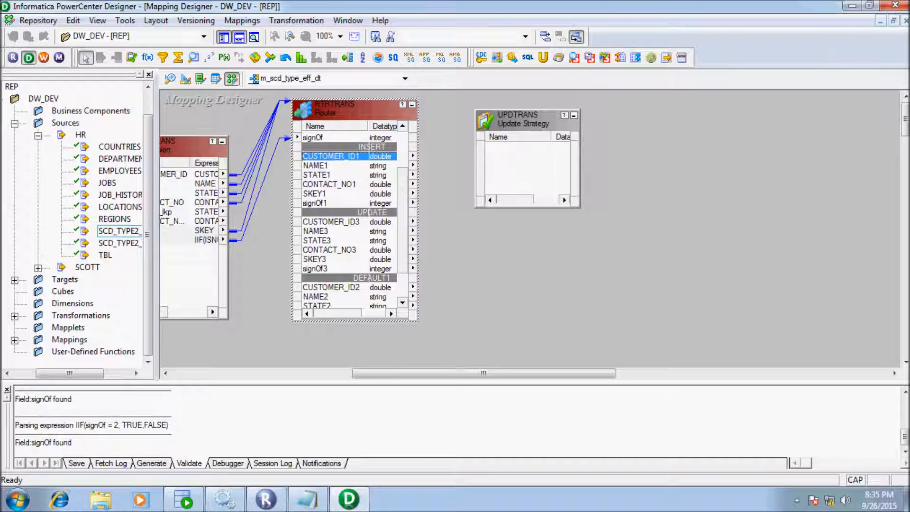
{"action": "left_click", "coordinate": [340, 166], "text": "ctrl"}
{"action": "left_click", "coordinate": [340, 175], "text": "ctrl"}
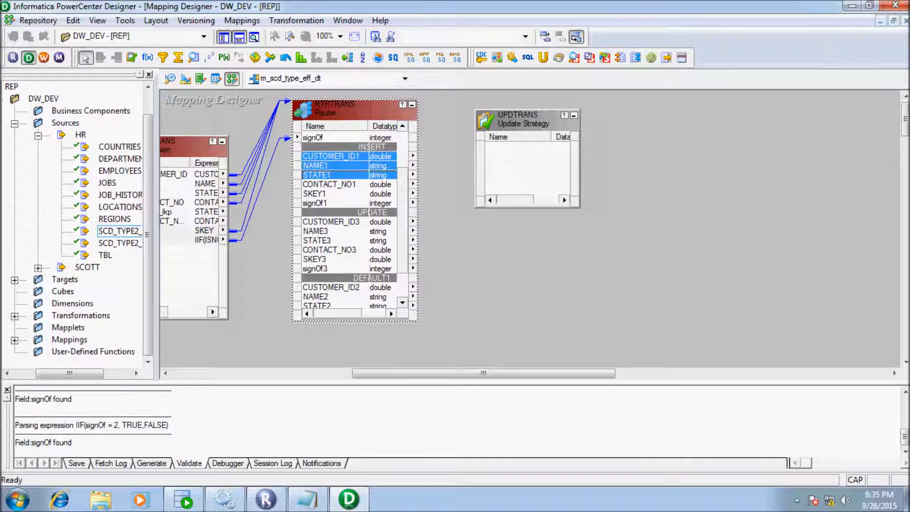
{"action": "left_click", "coordinate": [341, 184], "text": "ctrl"}
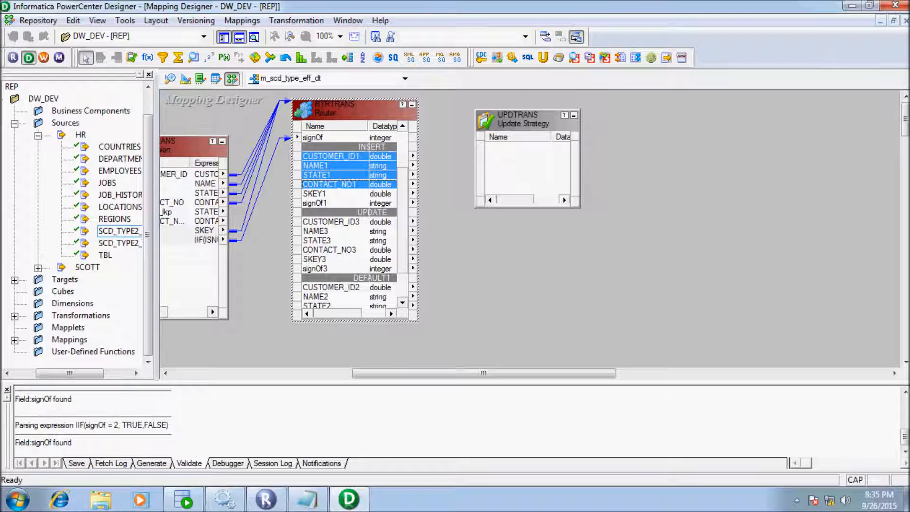
{"action": "left_click_drag", "start_coordinate": [331, 170], "coordinate": [528, 161]}
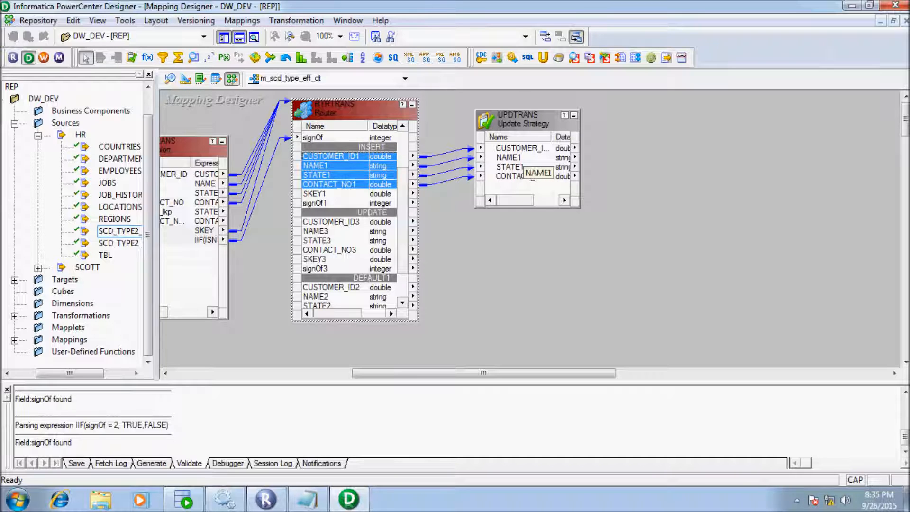
{"action": "mouse_move", "coordinate": [526, 110]}
{"action": "left_mouse_down"}
{"action": "mouse_move", "coordinate": [526, 95]}
{"action": "mouse_move", "coordinate": [526, 112]}
{"action": "left_mouse_up"}
- Set UPDTRANS's Update Strategy Expression to DD_INSERT and close its settings
{"action": "double_click", "coordinate": [525, 112]}
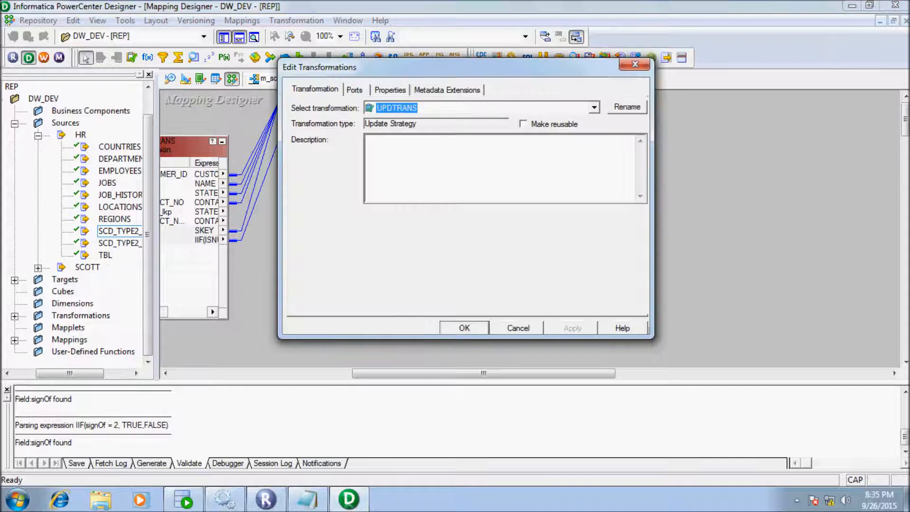
{"action": "left_click", "coordinate": [390, 90]}
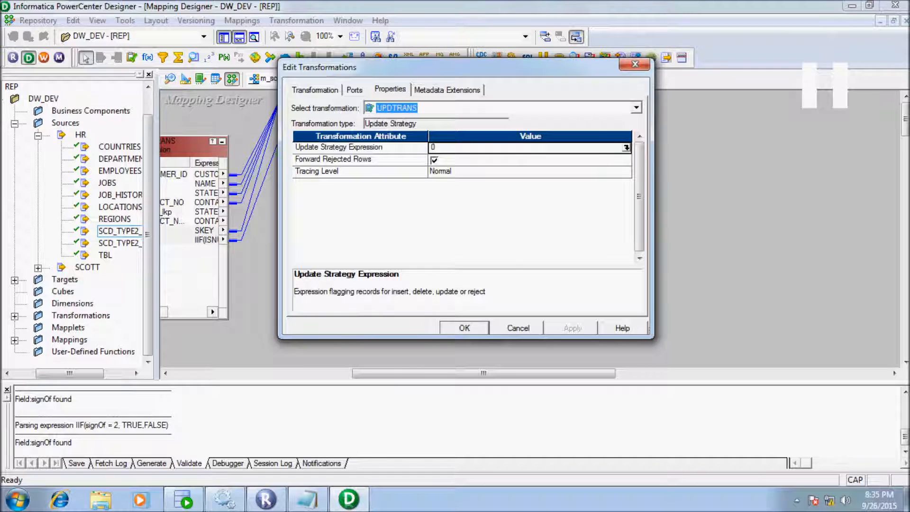
{"action": "left_click", "coordinate": [626, 147]}
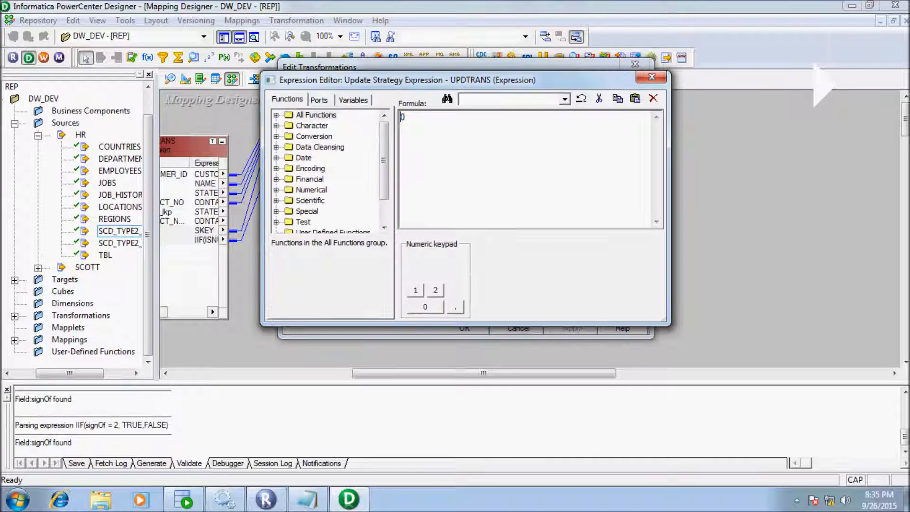
{"action": "type", "text": "DD_INSERT"}
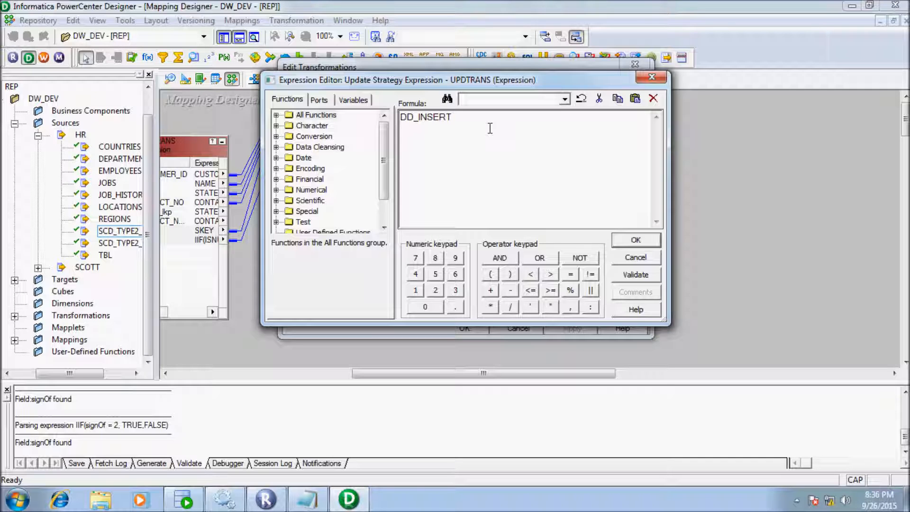
{"action": "key", "text": "Return"}
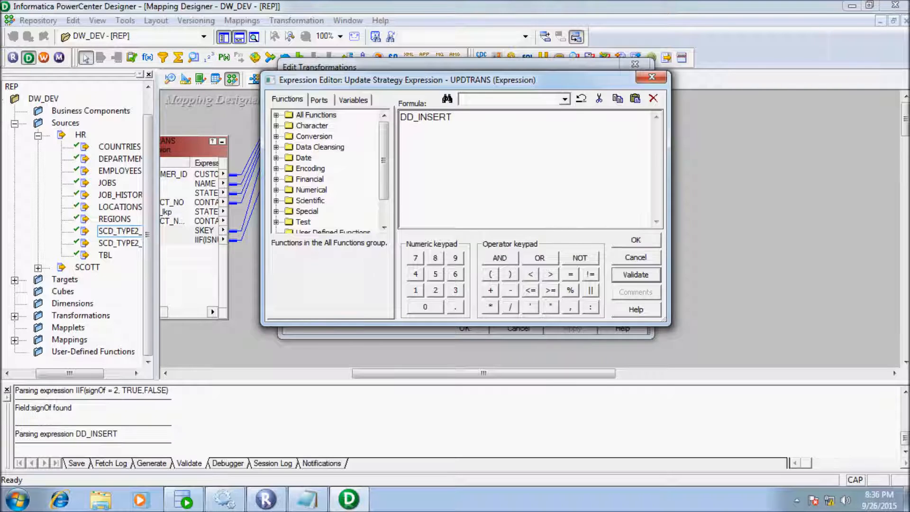
{"action": "key", "text": "Return"}
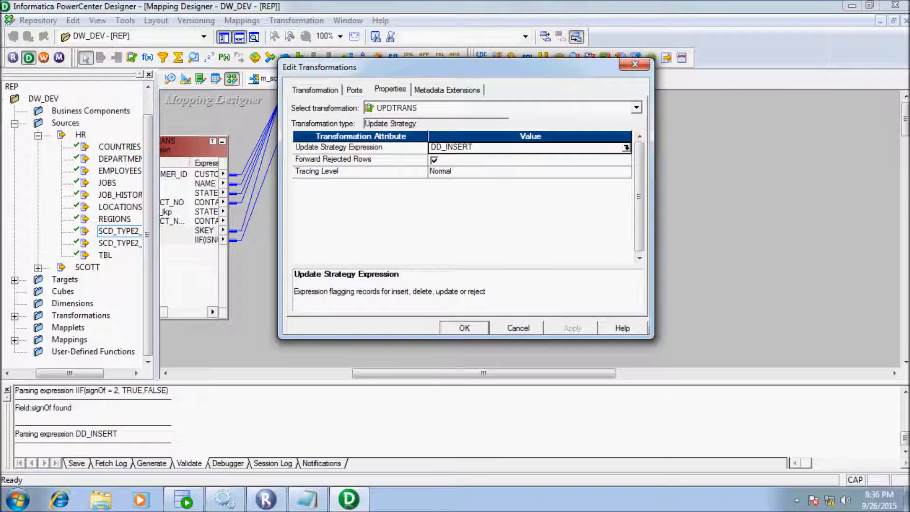
{"action": "key", "text": "Return"}
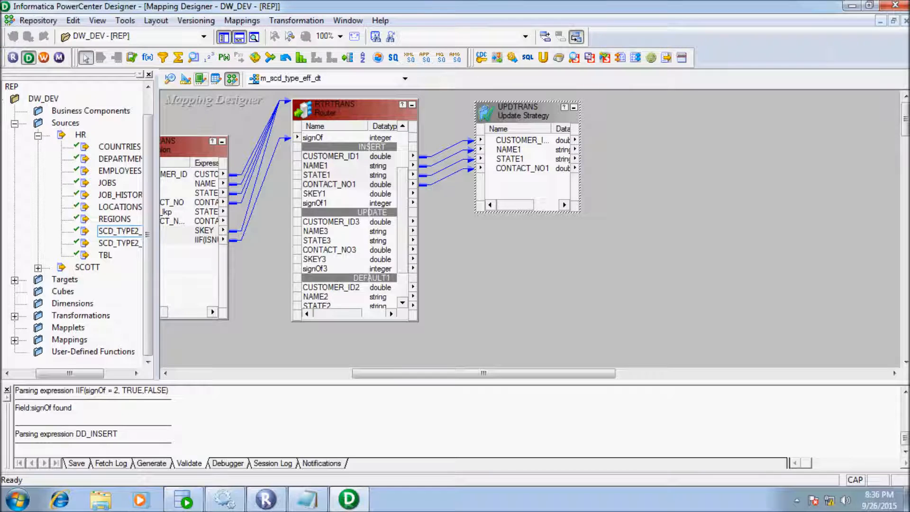
- Place update strategy UPDTRANS1 and link SKEY3 from the UPDATE group into it
{"action": "left_click", "coordinate": [132, 58]}
{"action": "left_click_drag", "start_coordinate": [495, 223], "coordinate": [602, 337]}
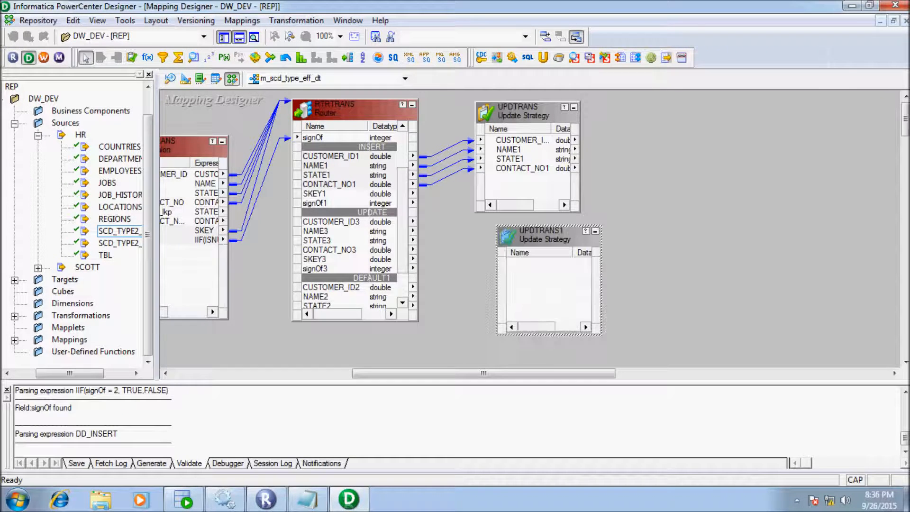
{"action": "left_click", "coordinate": [327, 259]}
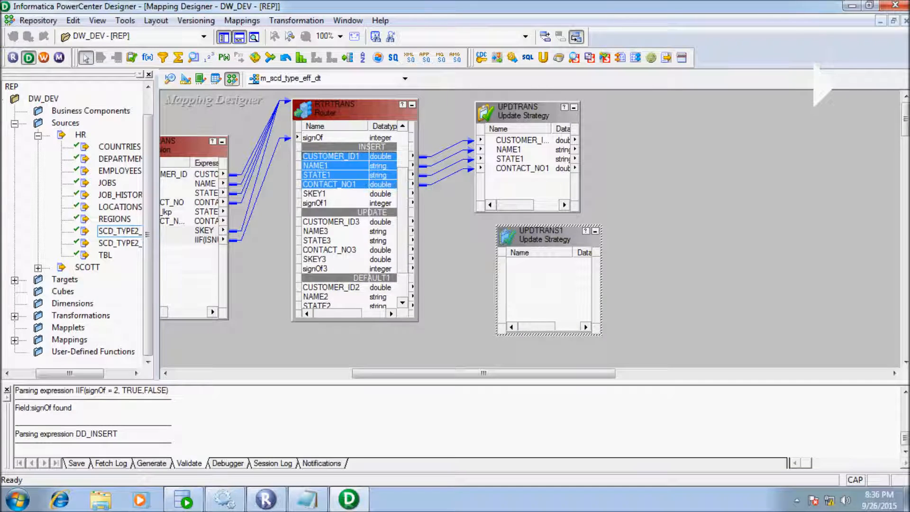
{"action": "left_click", "coordinate": [327, 259]}
{"action": "left_click_drag", "start_coordinate": [327, 259], "coordinate": [540, 280]}
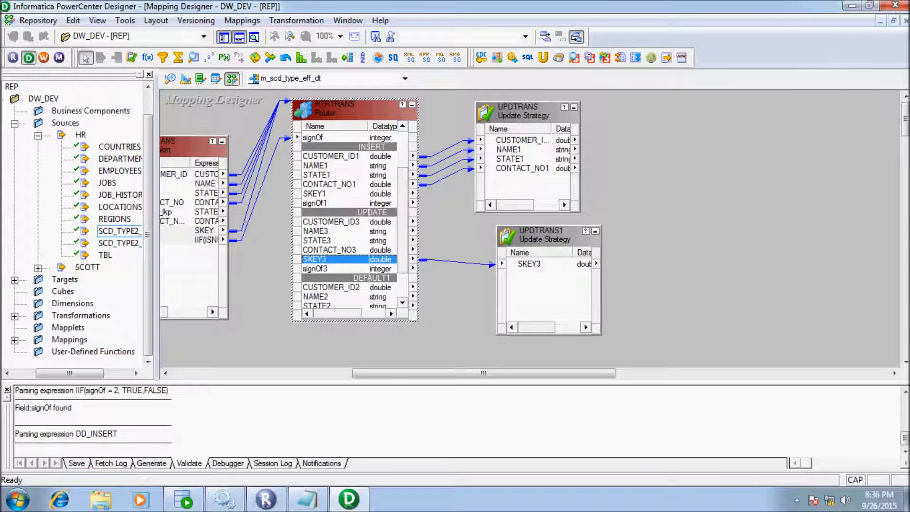
- Set UPDTRANS1's Update Strategy Expression to DD_UPDATE, validate, and close its settings
{"action": "double_click", "coordinate": [541, 235]}
{"action": "left_click", "coordinate": [390, 90]}
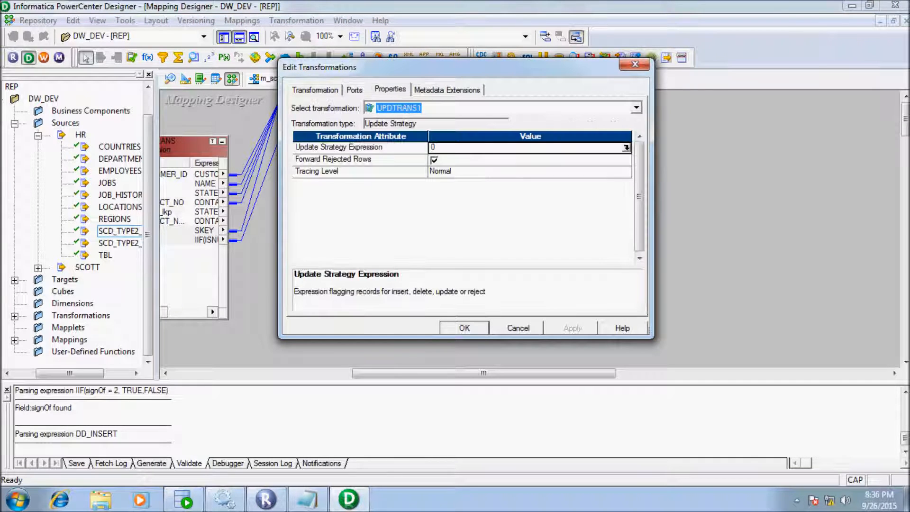
{"action": "left_click", "coordinate": [626, 148]}
{"action": "key", "text": "BackSpace"}
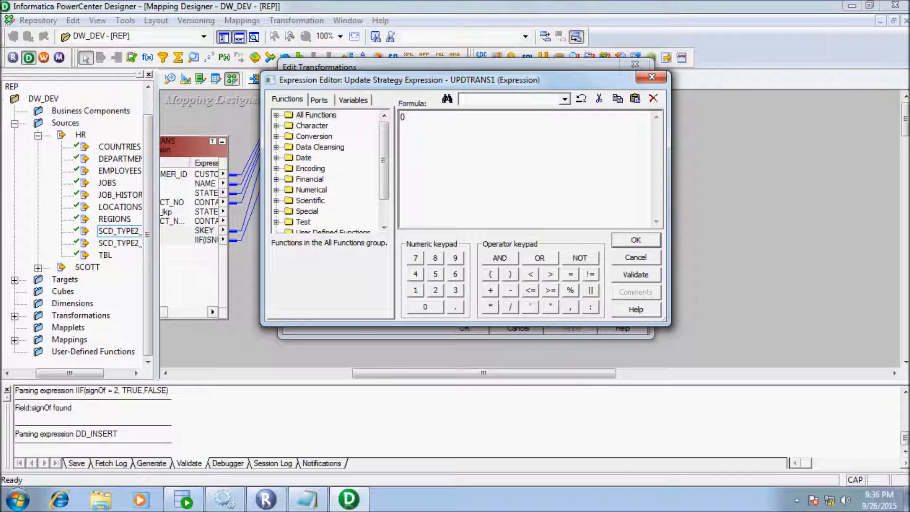
{"action": "type", "text": "DD_UPDATE"}
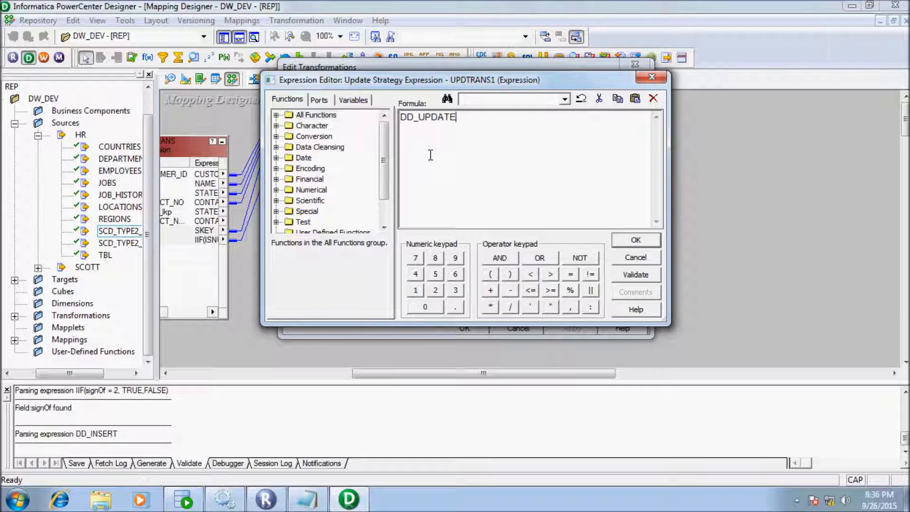
{"action": "left_click", "coordinate": [636, 275]}
{"action": "left_click", "coordinate": [518, 234]}
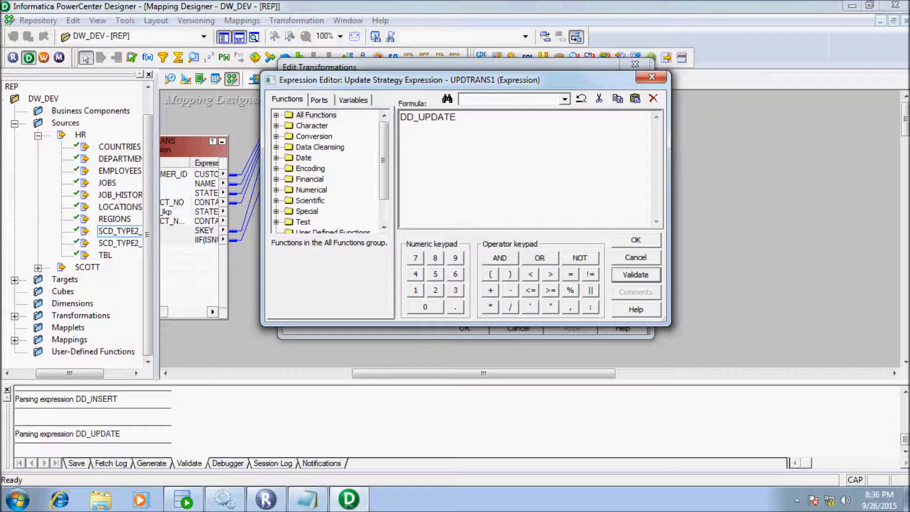
{"action": "left_click", "coordinate": [636, 241]}
{"action": "left_click", "coordinate": [464, 327]}
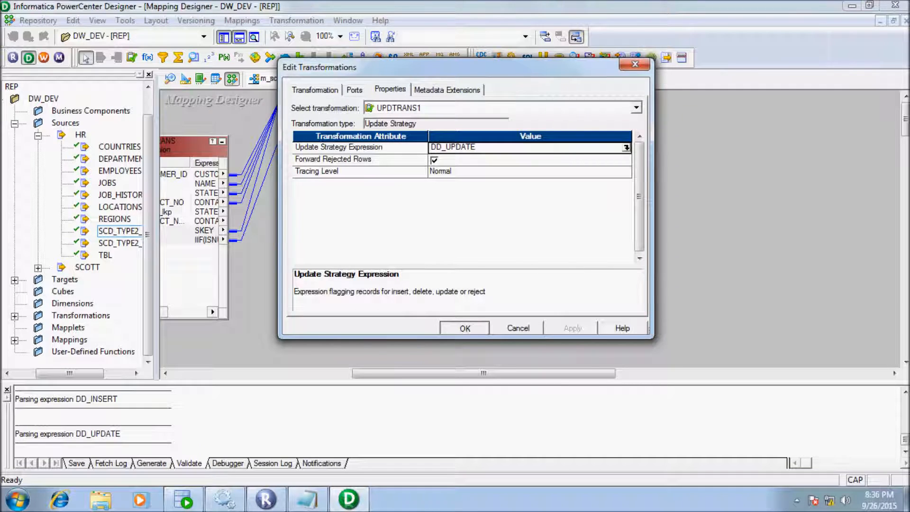
- Create expression EXPTRANS1 and link all four UPDTRANS ports into it
{"action": "left_click_drag", "start_coordinate": [483, 373], "coordinate": [526, 373]}
{"action": "left_click_drag", "start_coordinate": [426, 235], "coordinate": [407, 239]}
{"action": "left_click", "coordinate": [148, 57]}
{"action": "left_click_drag", "start_coordinate": [527, 104], "coordinate": [638, 207]}
{"action": "right_click", "coordinate": [373, 141]}
{"action": "left_click", "coordinate": [408, 148]}
{"action": "left_click_drag", "start_coordinate": [409, 148], "coordinate": [584, 163]}
- Add two new date/time ports to EXPTRANS1
{"action": "double_click", "coordinate": [582, 119]}
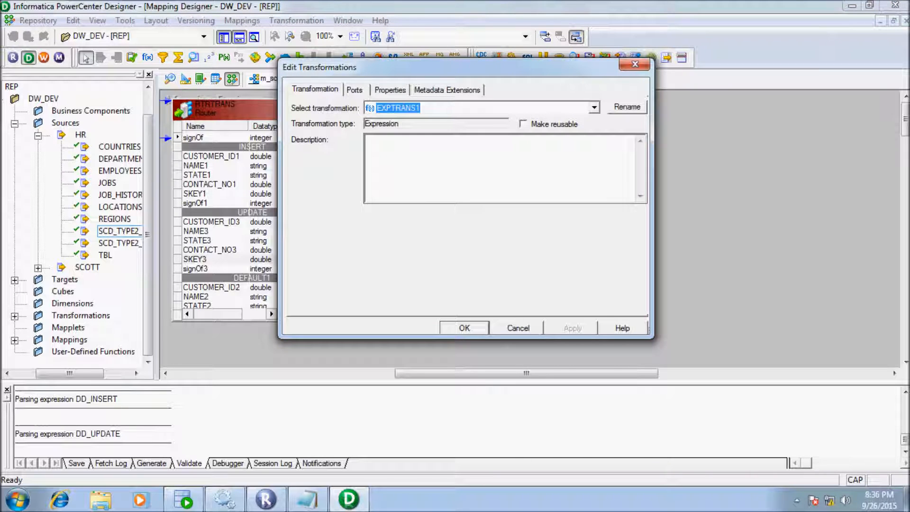
{"action": "left_click", "coordinate": [354, 89]}
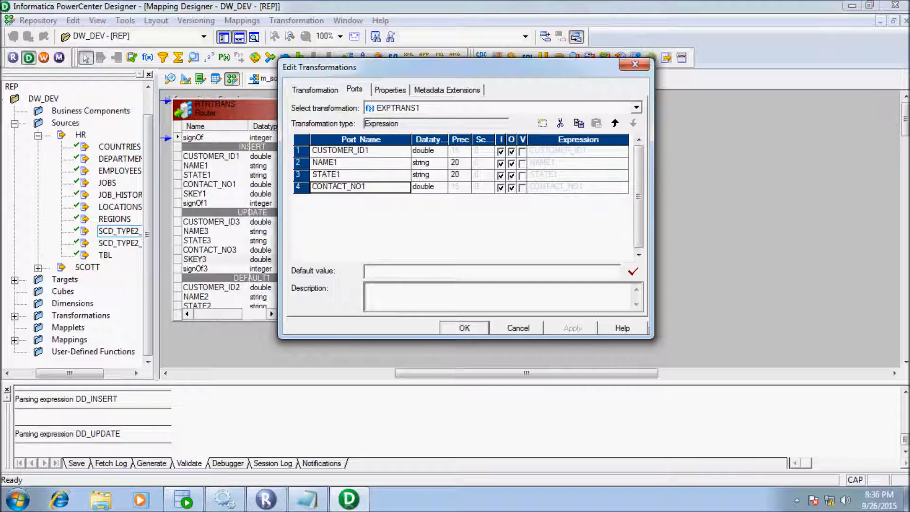
{"action": "left_click", "coordinate": [542, 123]}
{"action": "left_click", "coordinate": [542, 123]}
{"action": "left_click", "coordinate": [440, 199]}
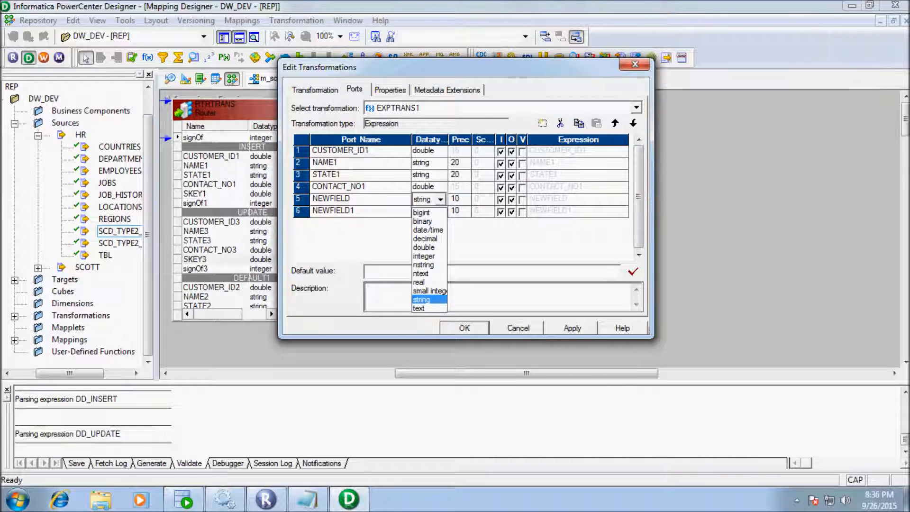
{"action": "left_click", "coordinate": [428, 230]}
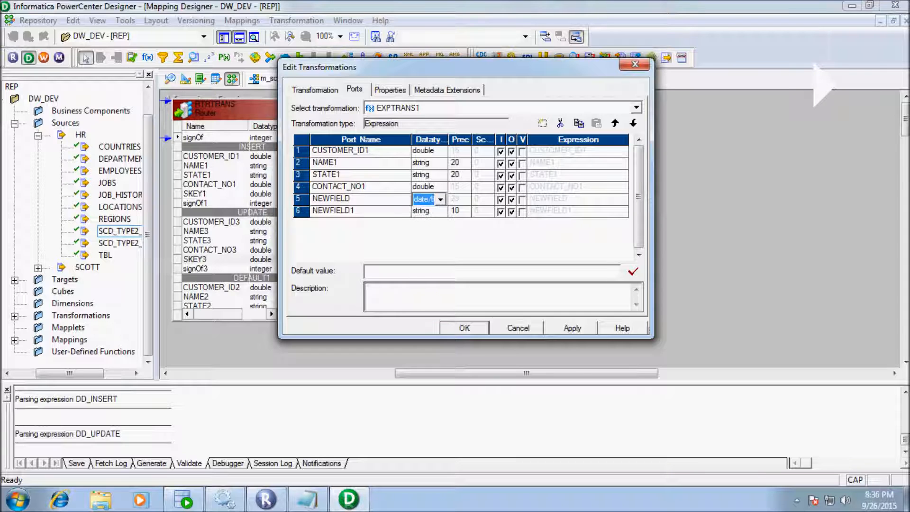
{"action": "left_click", "coordinate": [439, 211]}
{"action": "left_click", "coordinate": [427, 242]}
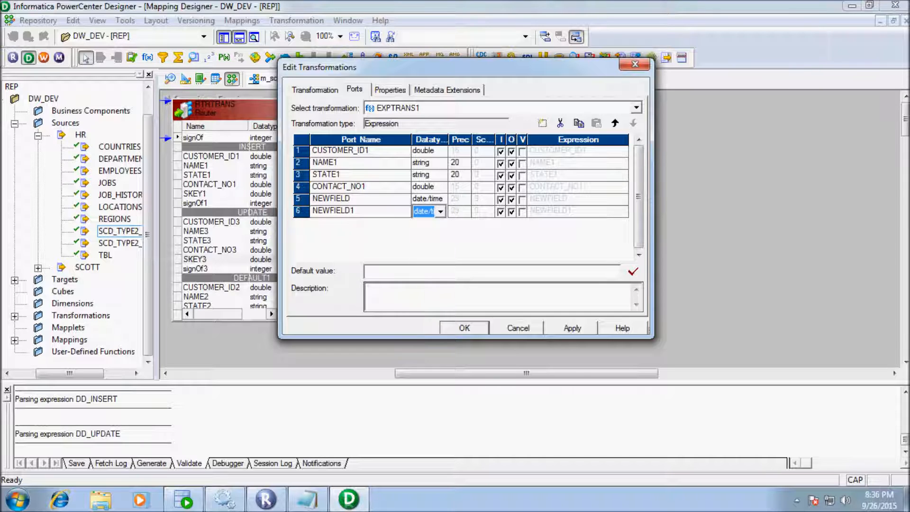
- Rename the new ports CR_DATE and UP_DATE
{"action": "left_click", "coordinate": [351, 199]}
{"action": "key", "text": "BackSpace"}
{"action": "key", "text": "BackSpace"}
{"action": "key", "text": "BackSpace"}
{"action": "key", "text": "BackSpace"}
{"action": "key", "text": "BackSpace"}
{"action": "key", "text": "BackSpace"}
{"action": "key", "text": "BackSpace"}
{"action": "key", "text": "BackSpace"}
{"action": "type", "text": "CR"}
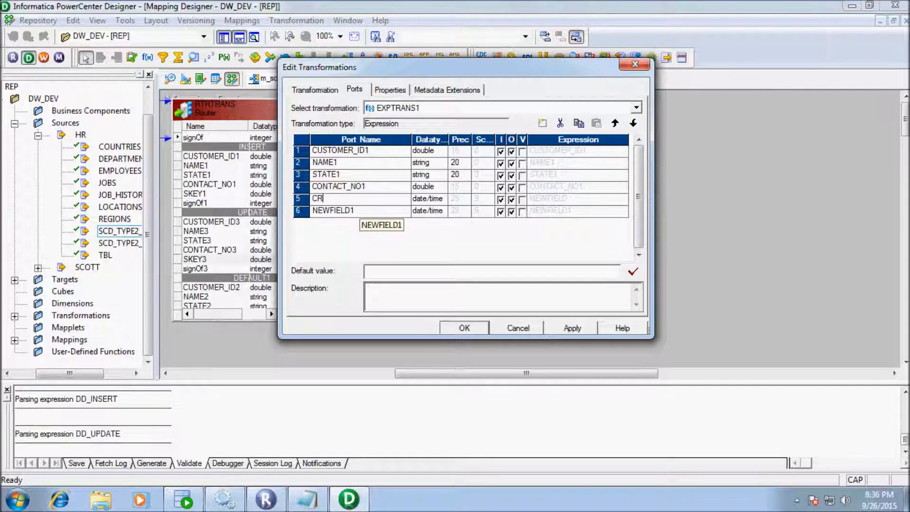
{"action": "type", "text": "_DATE"}
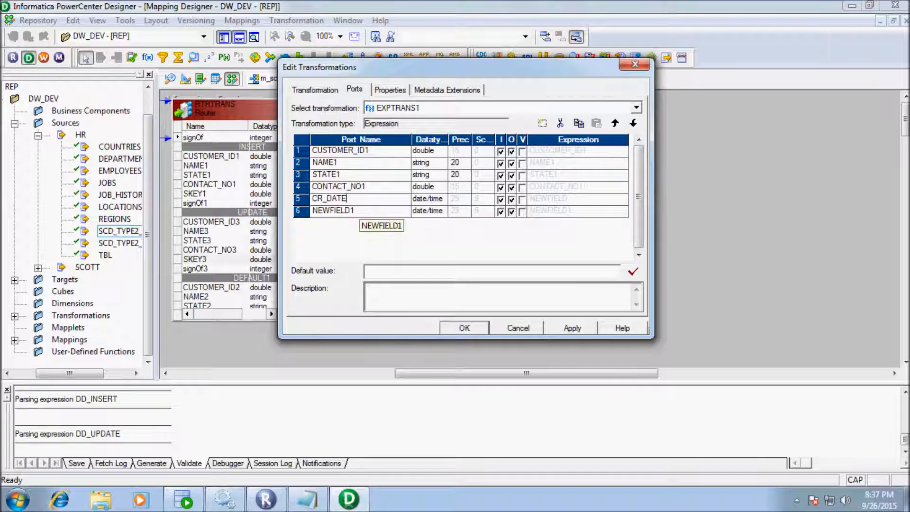
{"action": "left_click", "coordinate": [351, 210]}
{"action": "key", "text": "BackSpace"}
{"action": "key", "text": "BackSpace"}
{"action": "key", "text": "BackSpace"}
{"action": "key", "text": "BackSpace"}
{"action": "key", "text": "BackSpace"}
{"action": "key", "text": "BackSpace"}
{"action": "key", "text": "BackSpace"}
{"action": "key", "text": "BackSpace"}
{"action": "key", "text": "BackSpace"}
{"action": "type", "text": "UP_DATE"}
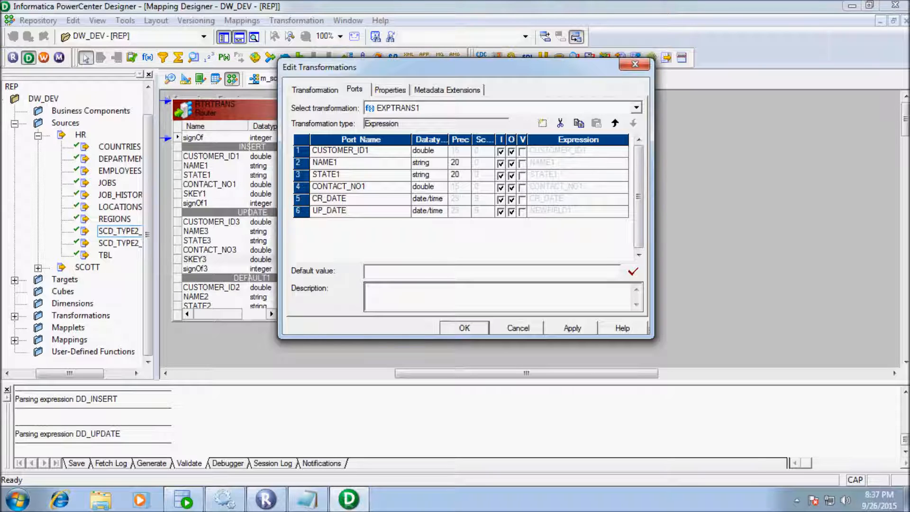
- Make CR_DATE and UP_DATE output-only, set CR_DATE's expression to SYSDATE, and close EXPTRANS1's ports
{"action": "left_click", "coordinate": [499, 199]}
{"action": "left_click", "coordinate": [501, 212]}
{"action": "left_click", "coordinate": [577, 199]}
{"action": "left_click", "coordinate": [622, 199]}
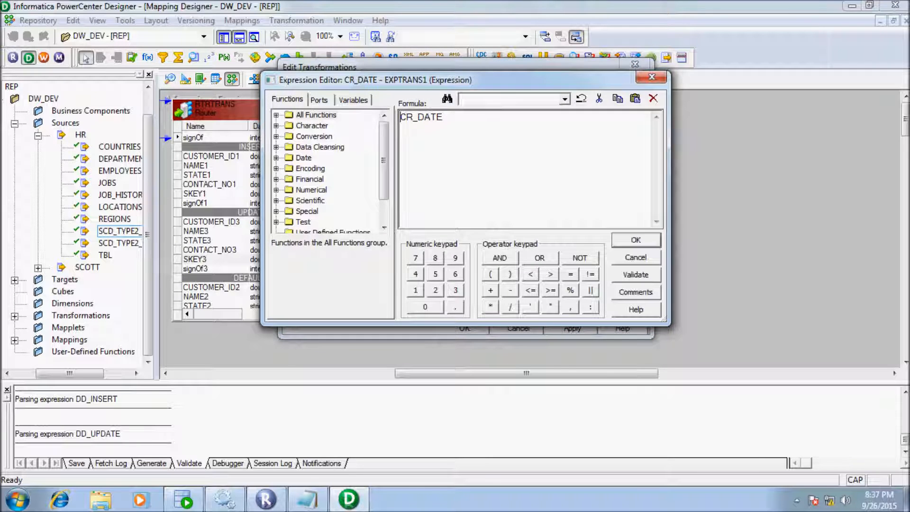
{"action": "key", "text": "BackSpace"}
{"action": "key", "text": "BackSpace"}
{"action": "key", "text": "BackSpace"}
{"action": "key", "text": "BackSpace"}
{"action": "key", "text": "BackSpace"}
{"action": "key", "text": "BackSpace"}
{"action": "key", "text": "BackSpace"}
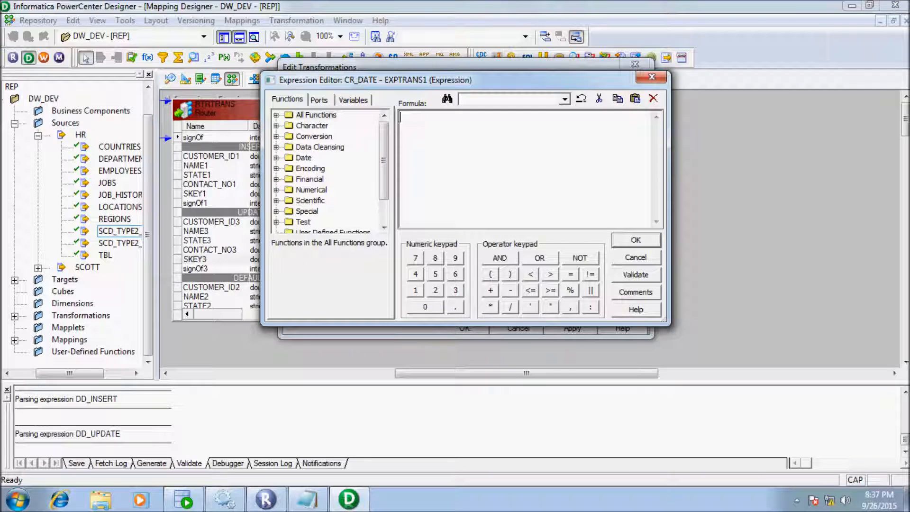
{"action": "type", "text": "SYSDATE"}
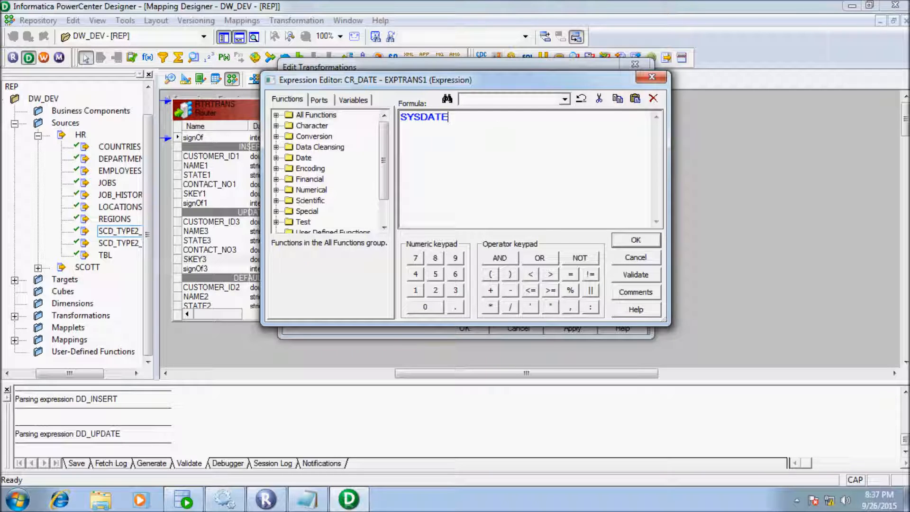
{"action": "key", "text": "Return"}
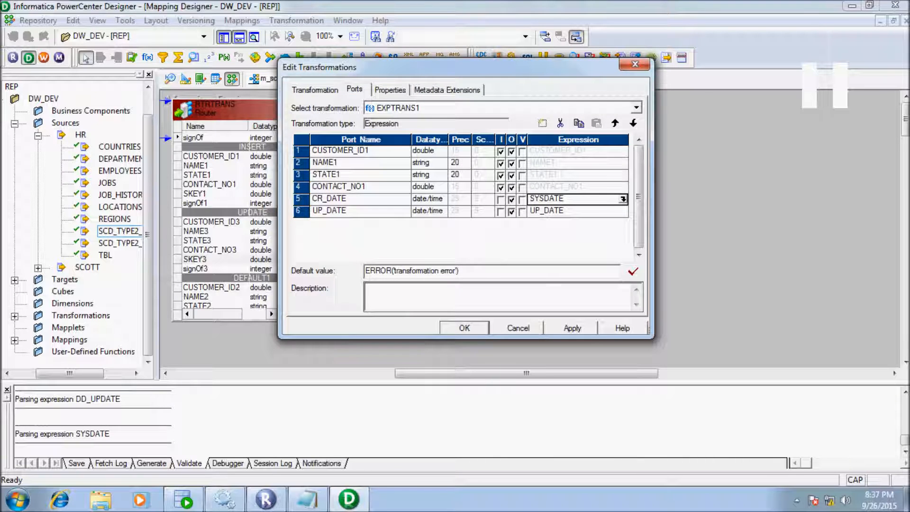
{"action": "left_click", "coordinate": [623, 211]}
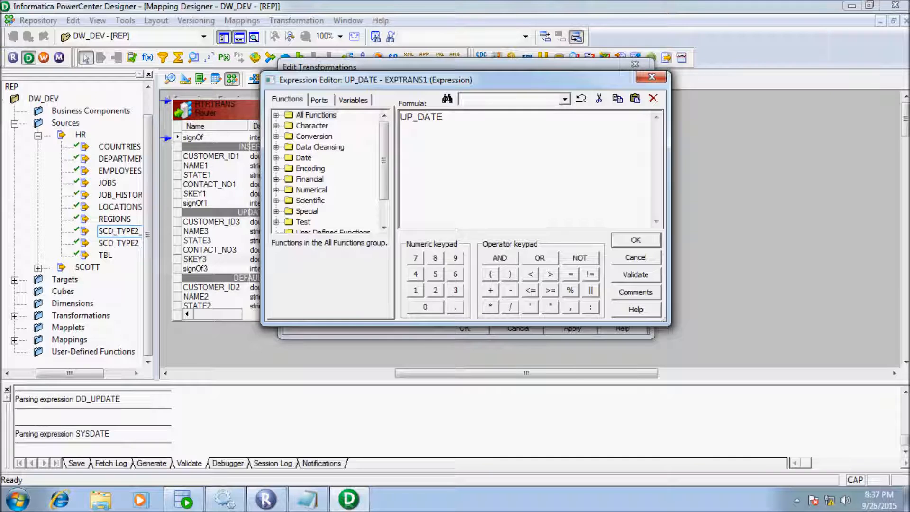
{"action": "left_click", "coordinate": [636, 240]}
{"action": "left_click", "coordinate": [464, 328]}
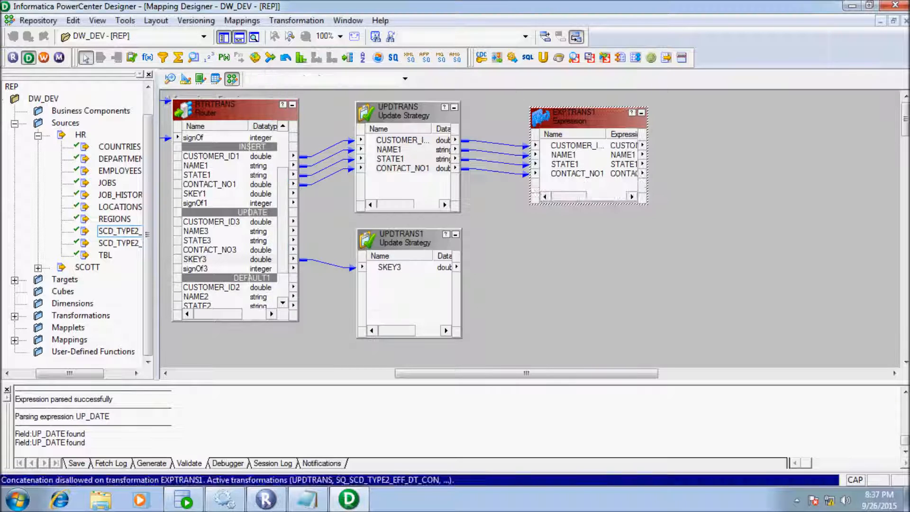
{"action": "left_click_drag", "start_coordinate": [526, 372], "coordinate": [376, 373]}
{"action": "left_click", "coordinate": [296, 103]}
{"action": "double_click", "coordinate": [296, 104]}
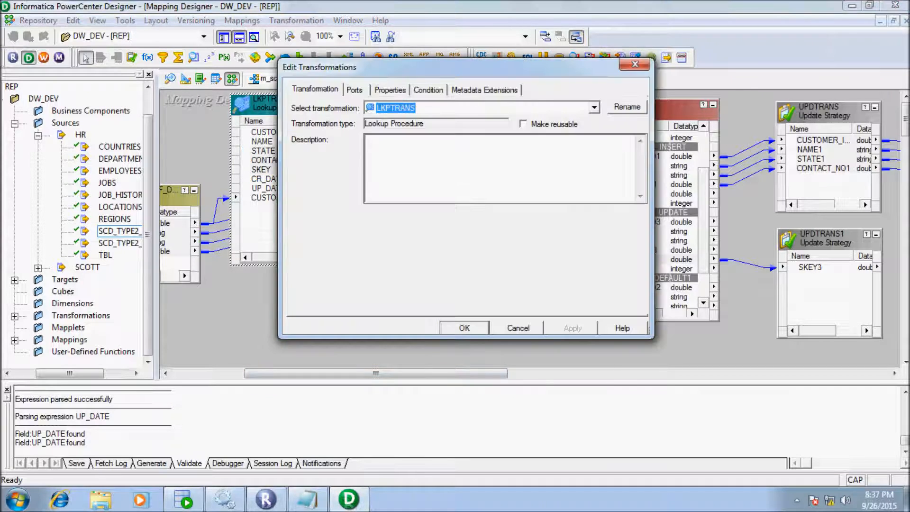
{"action": "left_click", "coordinate": [389, 89]}
{"action": "left_click", "coordinate": [626, 148]}
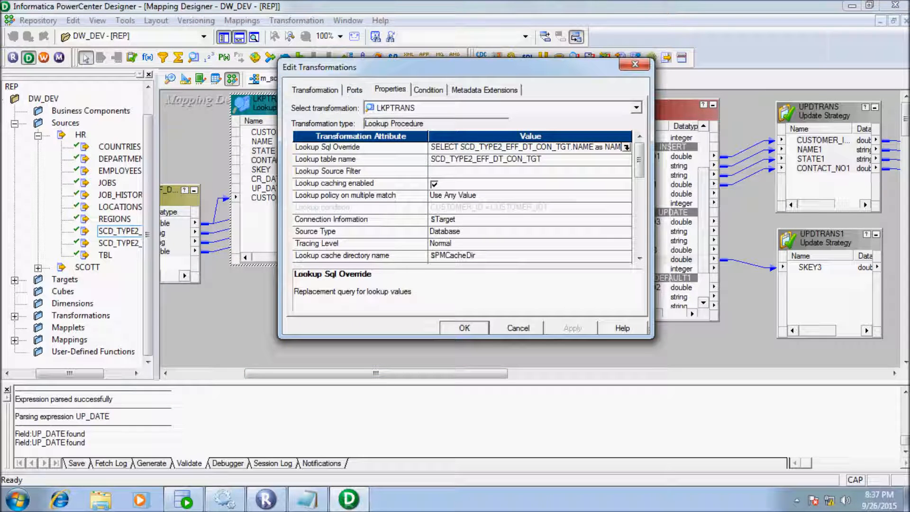
{"action": "left_click", "coordinate": [626, 147]}
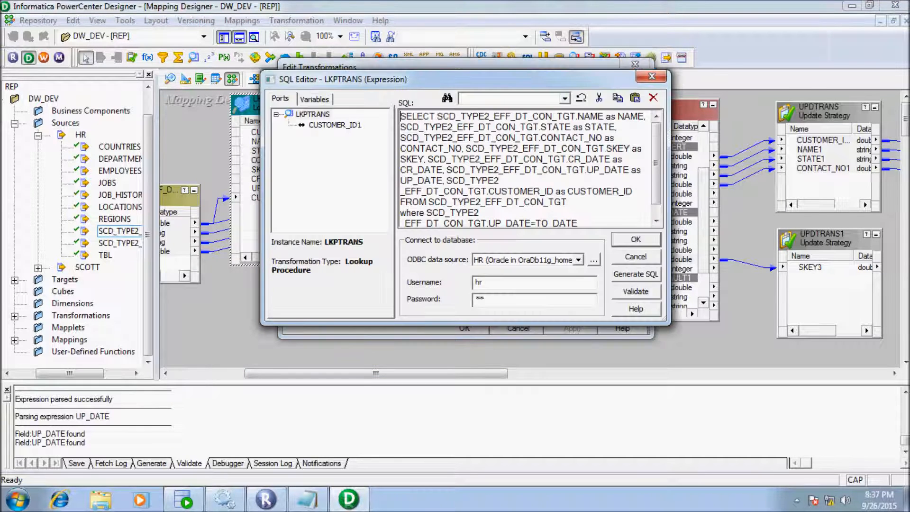
{"action": "scroll", "coordinate": [521, 166], "scroll_direction": "down", "scroll_amount": 1}
{"action": "scroll", "coordinate": [521, 166], "scroll_direction": "down", "scroll_amount": 1}
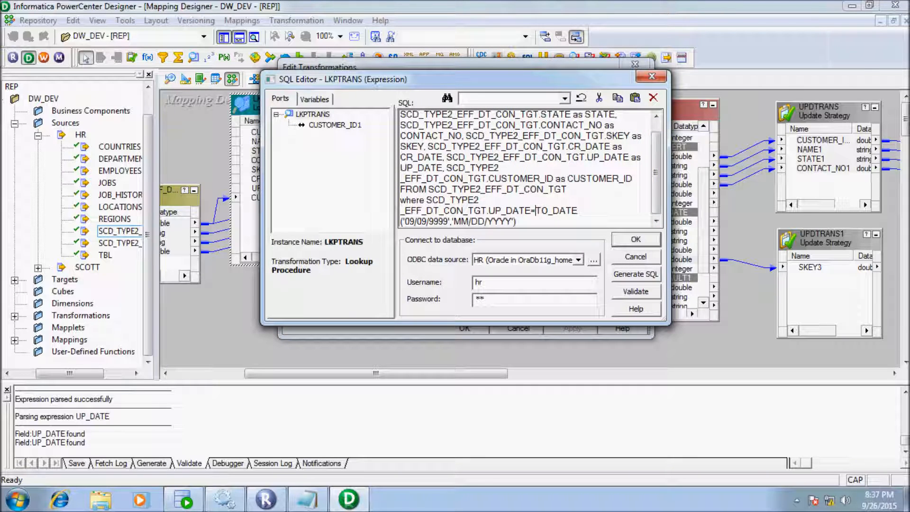
{"action": "left_click_drag", "start_coordinate": [536, 211], "coordinate": [515, 221]}
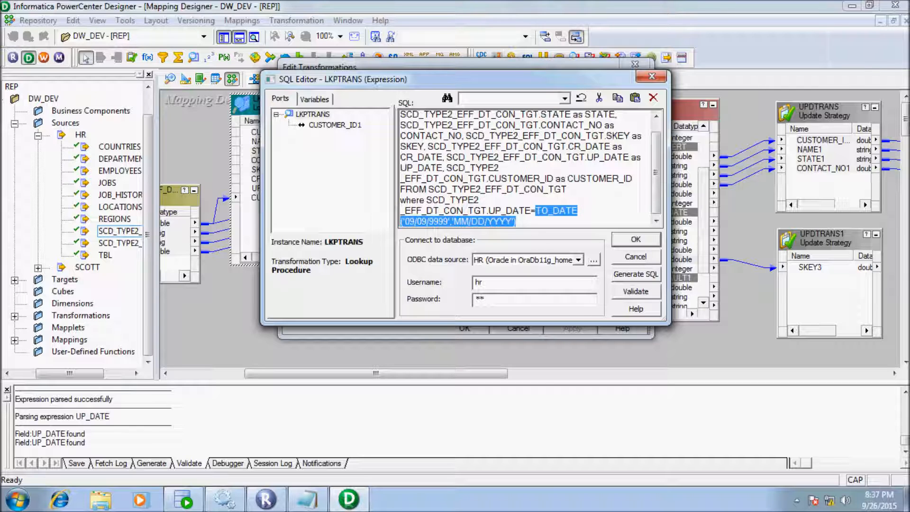
{"action": "left_click", "coordinate": [635, 257]}
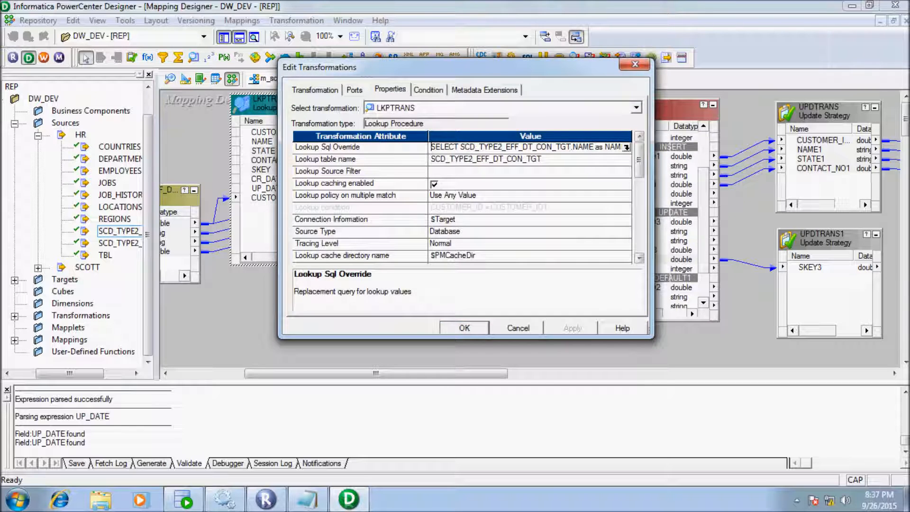
{"action": "left_click", "coordinate": [519, 328]}
{"action": "left_click_drag", "start_coordinate": [426, 373], "coordinate": [562, 373]}
- Delete the extra UP_DATE1 port from EXPTRANS1's ports
{"action": "left_click", "coordinate": [615, 117]}
{"action": "double_click", "coordinate": [615, 117]}
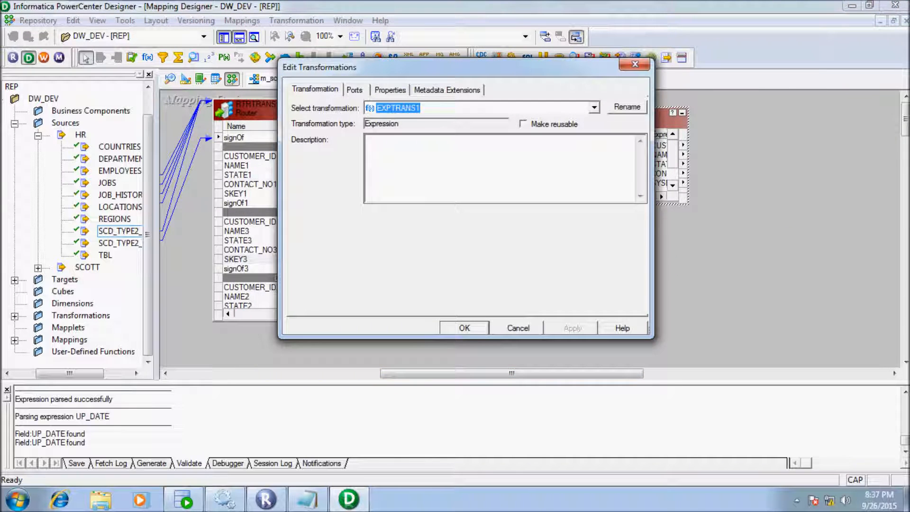
{"action": "left_click", "coordinate": [390, 89]}
{"action": "left_click", "coordinate": [354, 90]}
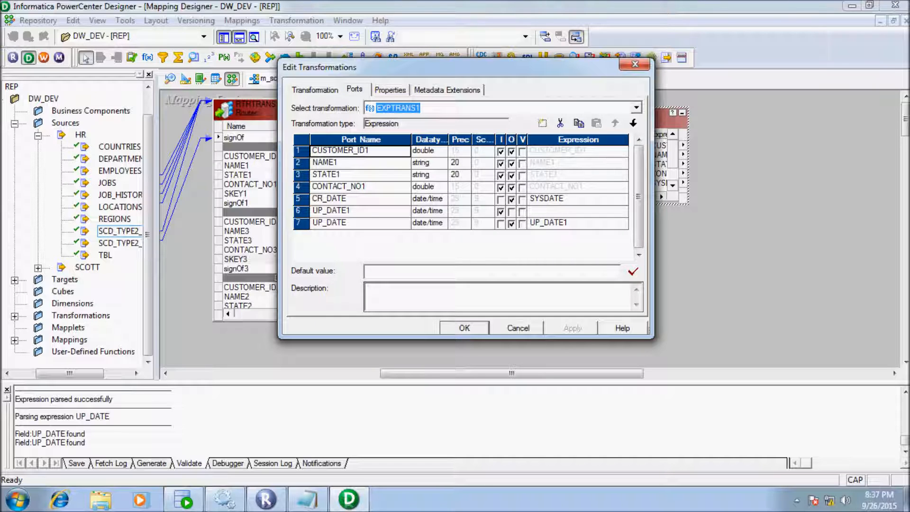
{"action": "left_click", "coordinate": [356, 223]}
{"action": "left_click", "coordinate": [357, 211]}
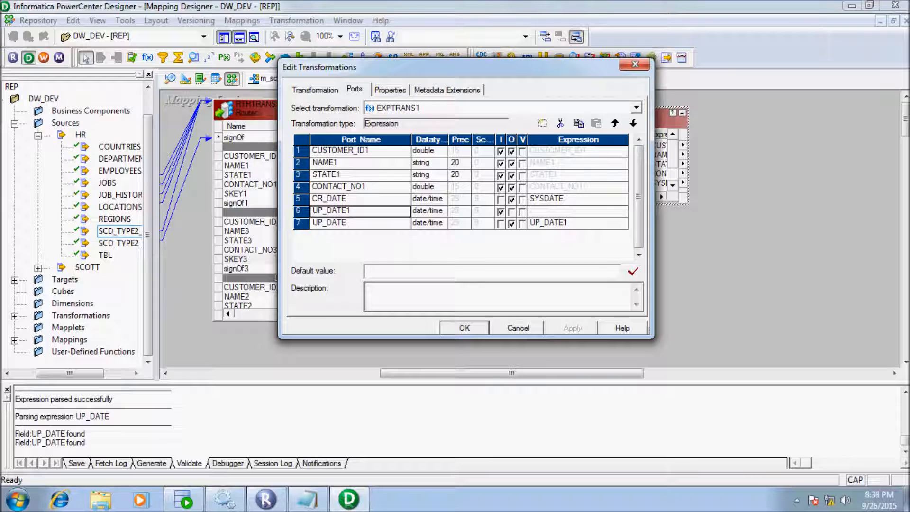
{"action": "left_click", "coordinate": [559, 123]}
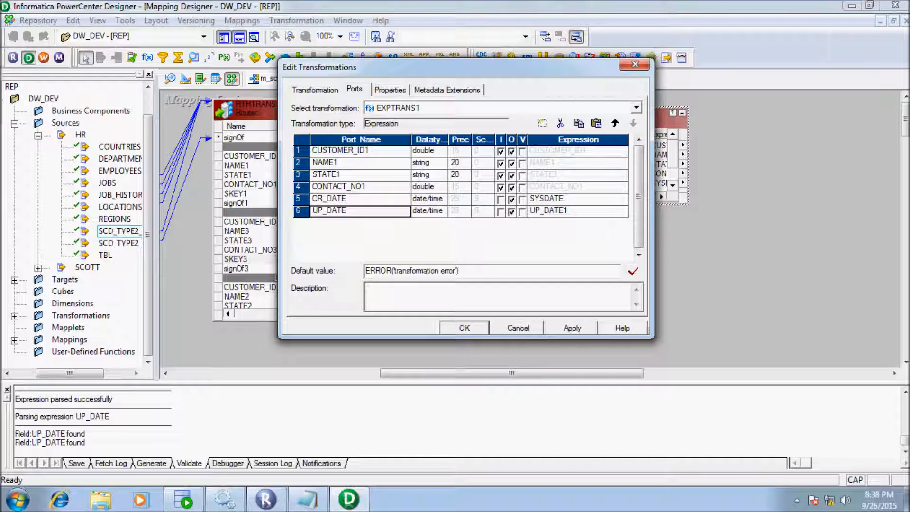
- Set UP_DATE's expression to TO_DATE('09/09/9999','MM/DD/YYYY'), validate it, and apply the changes
{"action": "left_click", "coordinate": [624, 211]}
{"action": "left_click_drag", "start_coordinate": [448, 117], "coordinate": [413, 117]}
{"action": "key", "text": "ctrl+a"}
{"action": "key", "text": "ctrl+v"}
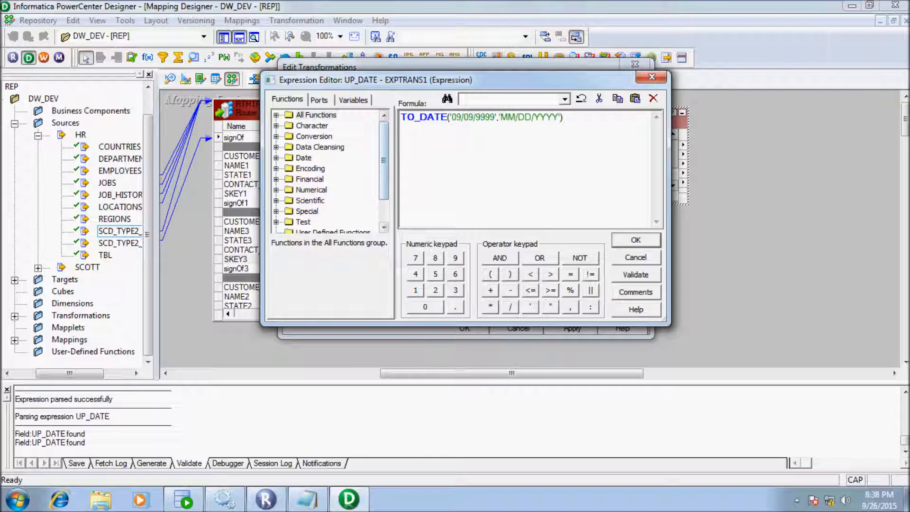
{"action": "left_click", "coordinate": [636, 274]}
{"action": "left_click", "coordinate": [518, 234]}
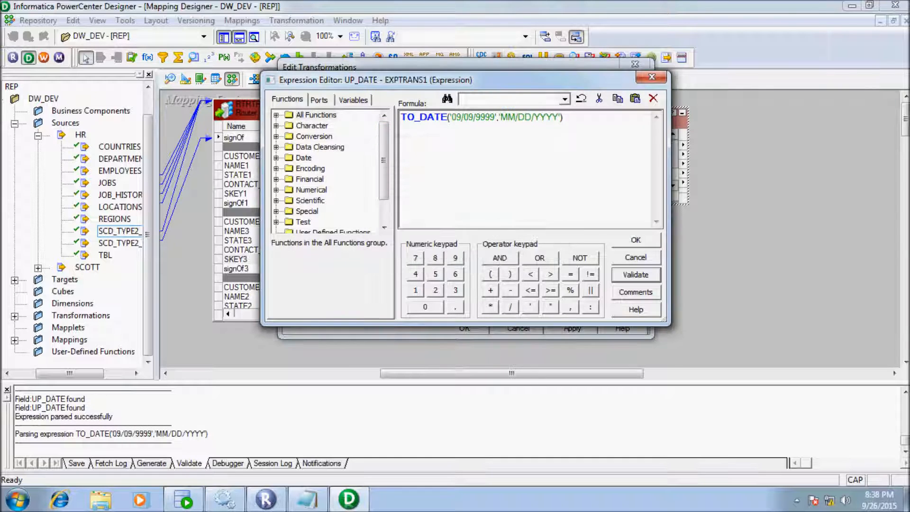
{"action": "left_click", "coordinate": [635, 241]}
{"action": "left_click", "coordinate": [464, 328]}
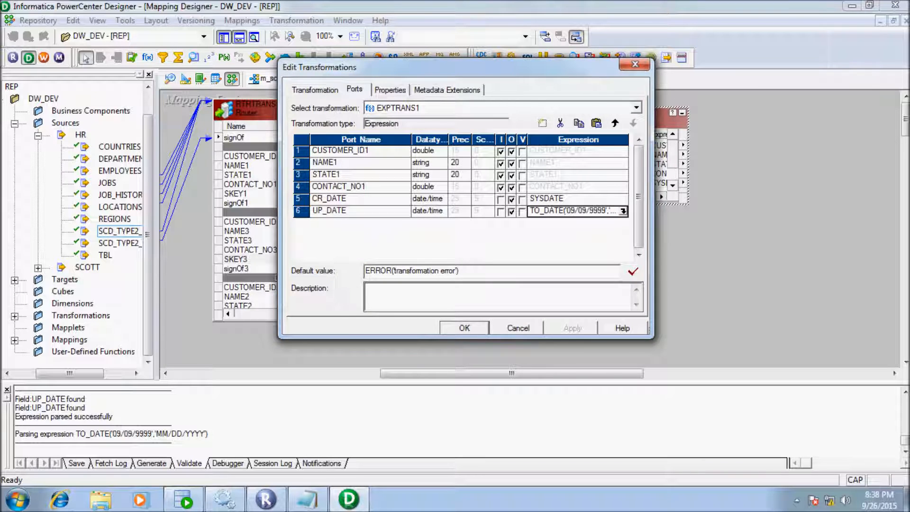
{"action": "left_click_drag", "start_coordinate": [511, 373], "coordinate": [531, 373]}
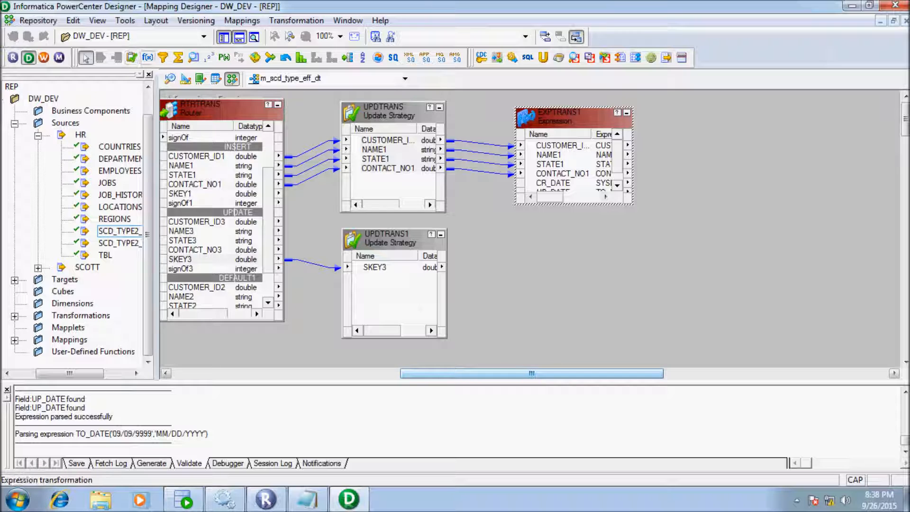
- Place a new expression transformation below EXPTRANS1 and link UPDTRANS1's SKEY3 into it
{"action": "left_click", "coordinate": [148, 57]}
{"action": "left_click", "coordinate": [521, 219]}
{"action": "left_click_drag", "start_coordinate": [374, 267], "coordinate": [568, 266]}
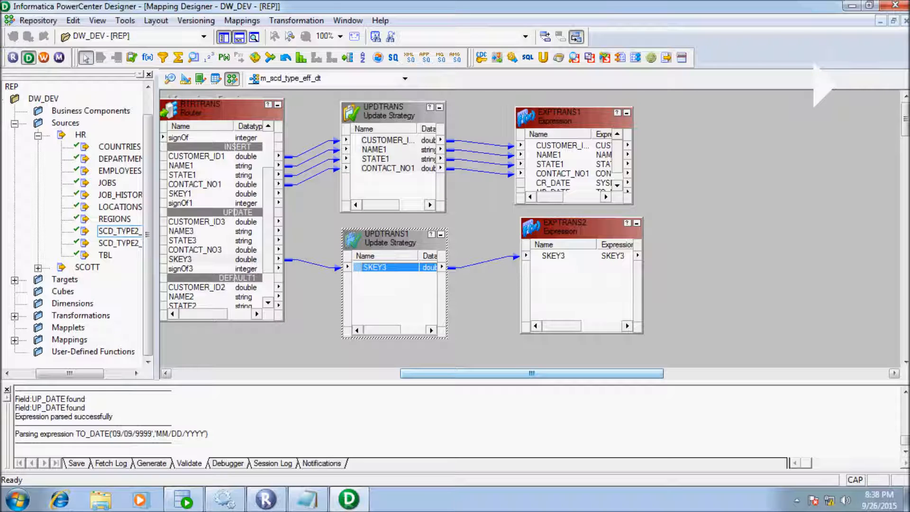
- Add an output-only date/time port named UP_DATE to EXPTRANS2
{"action": "double_click", "coordinate": [564, 227]}
{"action": "left_click", "coordinate": [390, 90]}
{"action": "left_click", "coordinate": [354, 90]}
{"action": "left_click", "coordinate": [543, 124]}
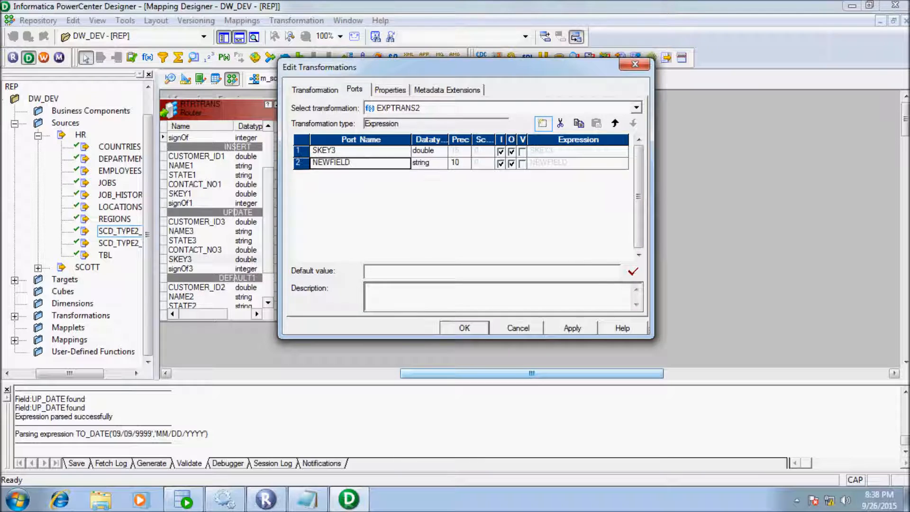
{"action": "key", "text": "BackSpace"}
{"action": "key", "text": "BackSpace"}
{"action": "key", "text": "BackSpace"}
{"action": "key", "text": "BackSpace"}
{"action": "key", "text": "BackSpace"}
{"action": "key", "text": "BackSpace"}
{"action": "key", "text": "BackSpace"}
{"action": "key", "text": "BackSpace"}
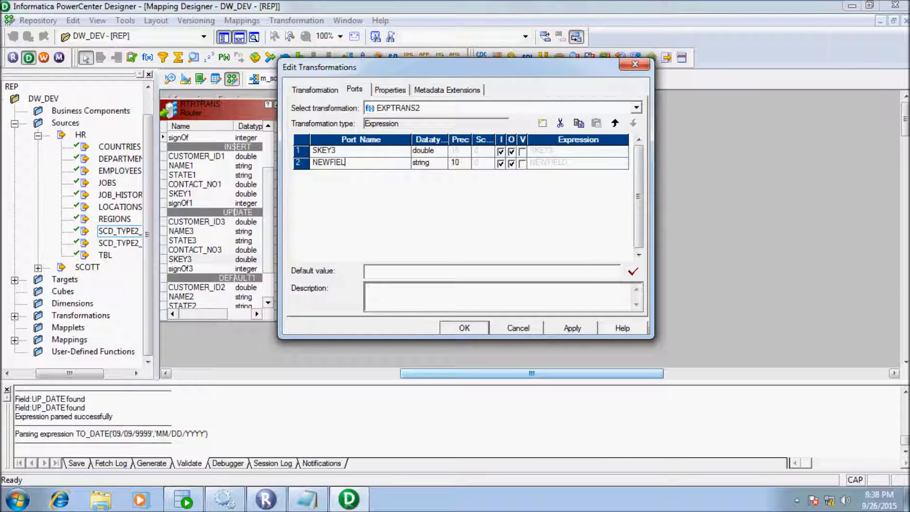
{"action": "type", "text": "UP_DATE"}
{"action": "left_click", "coordinate": [437, 162]}
{"action": "left_click", "coordinate": [440, 163]}
{"action": "left_click", "coordinate": [427, 195]}
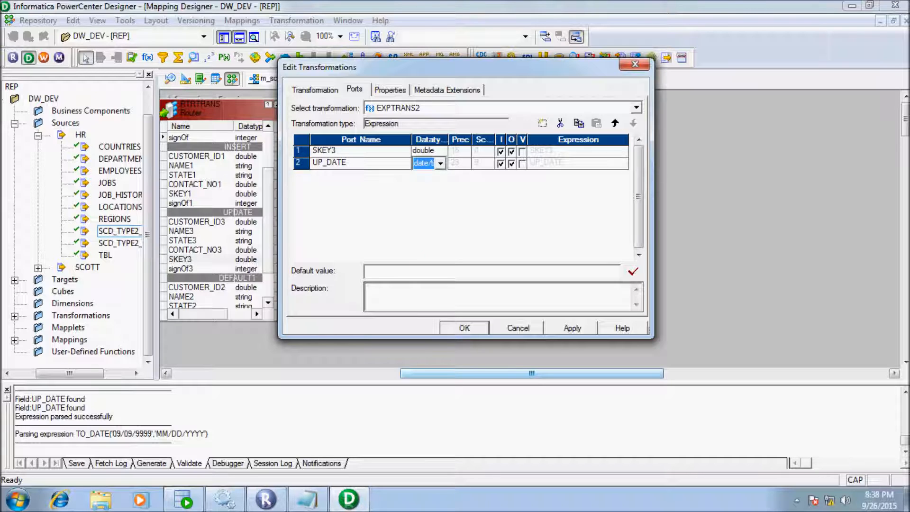
{"action": "left_click", "coordinate": [501, 163]}
- Set EXPTRANS2's UP_DATE expression to SYSDATE and close the transformation
{"action": "double_click", "coordinate": [624, 163]}
{"action": "double_click", "coordinate": [421, 118]}
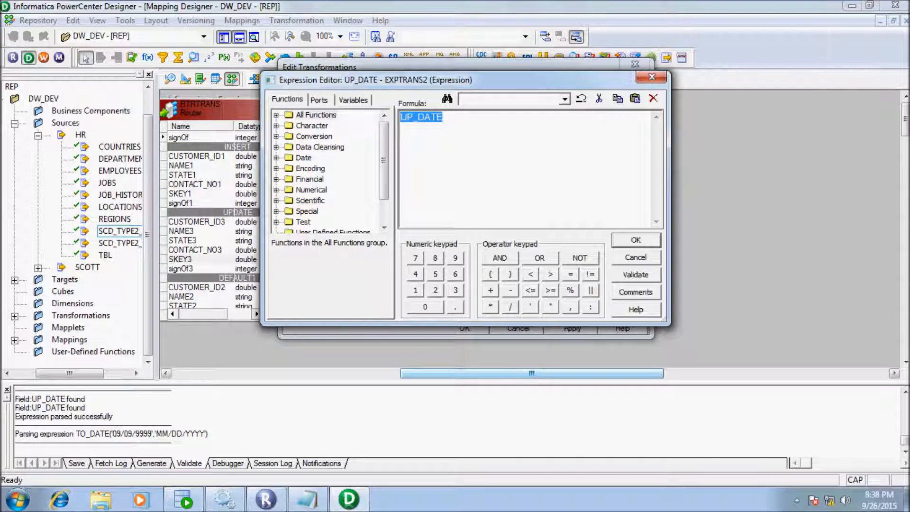
{"action": "type", "text": "SYSDATE"}
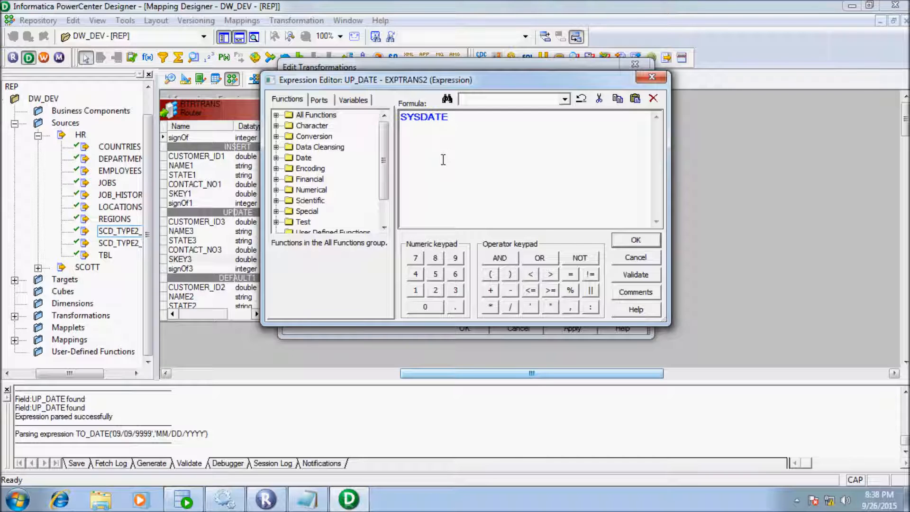
{"action": "left_click", "coordinate": [635, 240]}
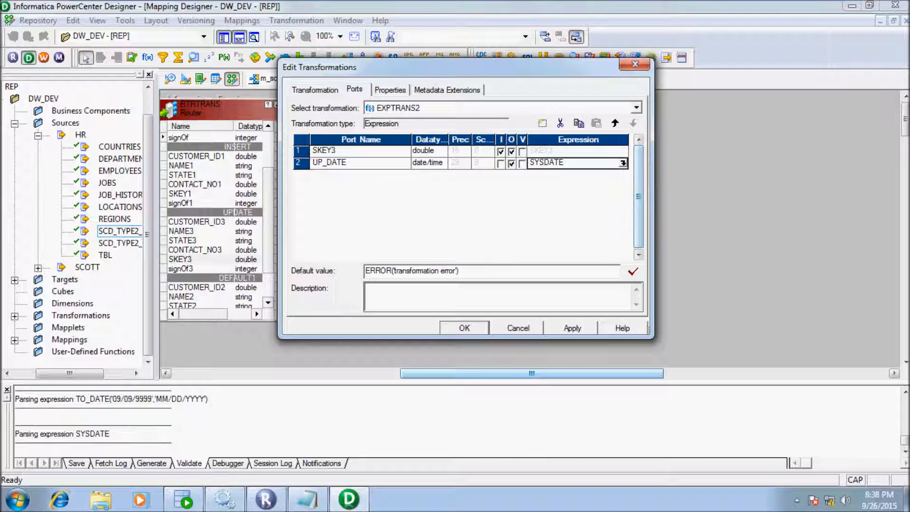
{"action": "key", "text": "Return"}
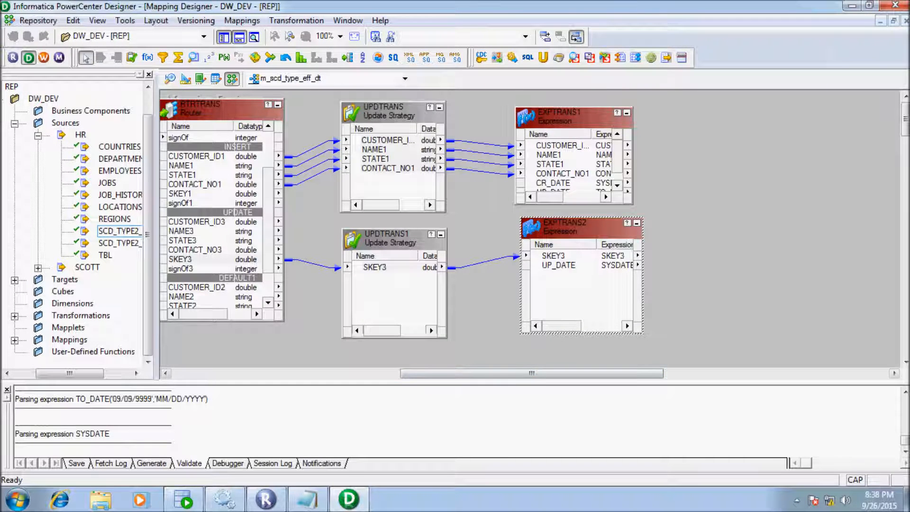
- Add the SCD_TYPE2_EFF_DT_CON_TGT target to the mapping and paste a second copy below it
{"action": "left_click_drag", "start_coordinate": [532, 373], "coordinate": [589, 373]}
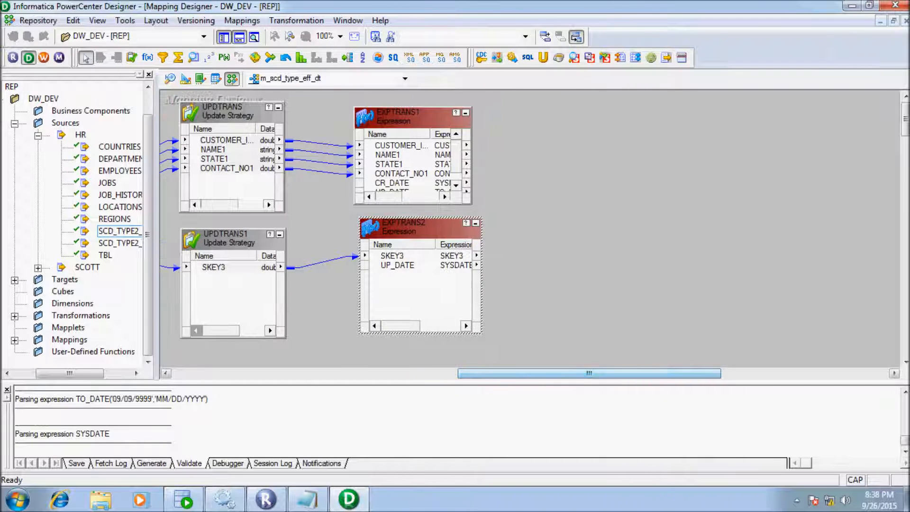
{"action": "double_click", "coordinate": [66, 279]}
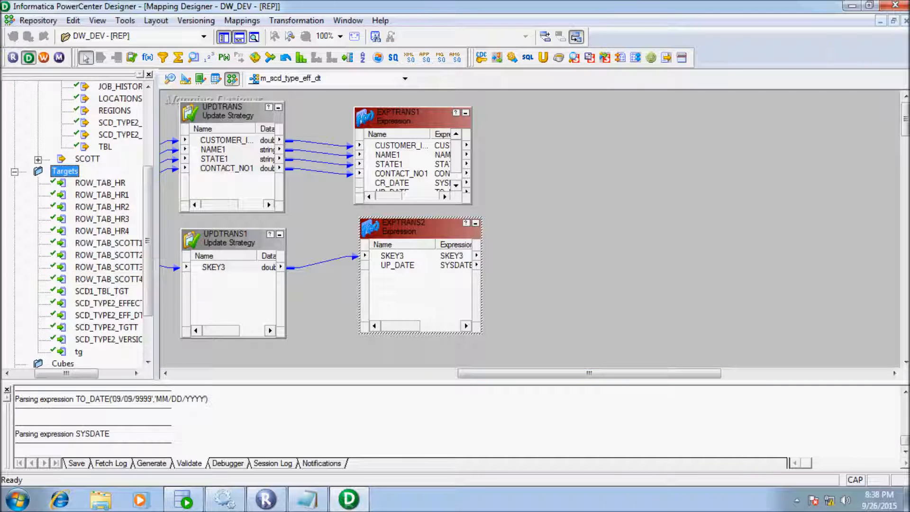
{"action": "left_click_drag", "start_coordinate": [71, 374], "coordinate": [91, 373]}
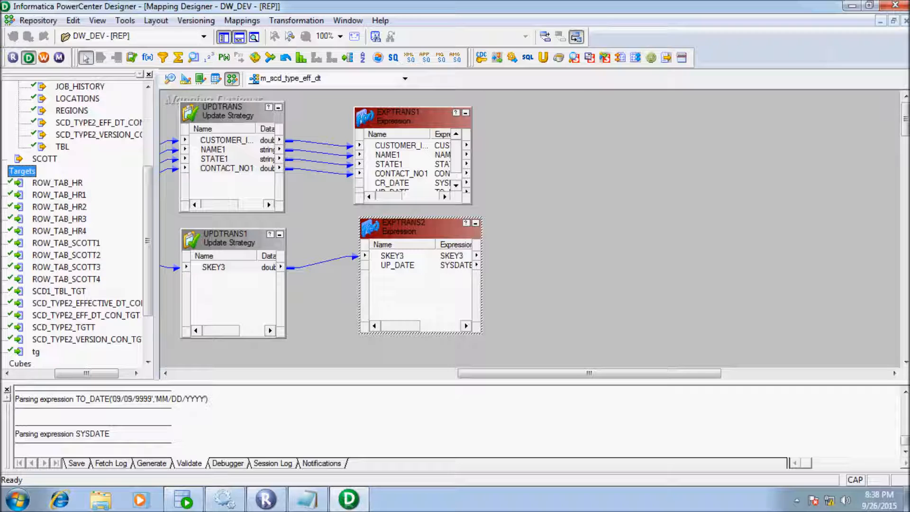
{"action": "left_click_drag", "start_coordinate": [85, 314], "coordinate": [639, 134]}
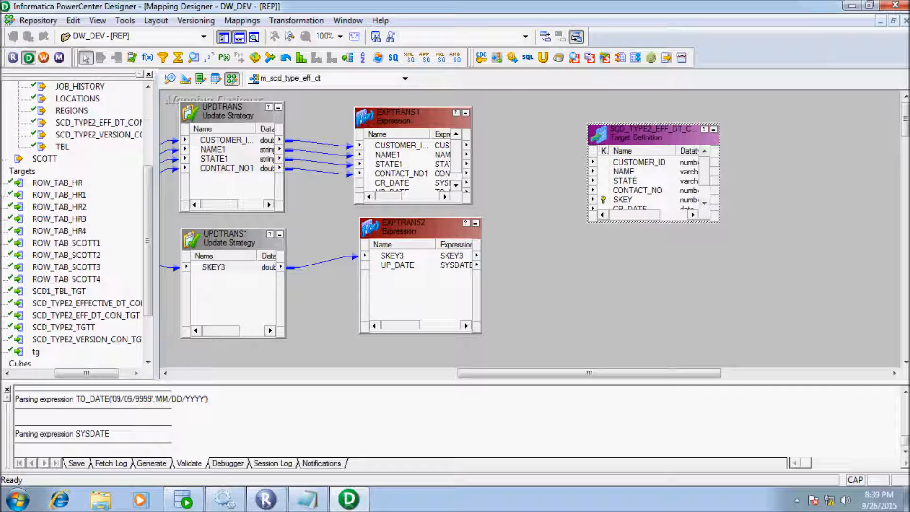
{"action": "key", "text": "ctrl+v"}
{"action": "left_click_drag", "start_coordinate": [583, 228], "coordinate": [654, 250]}
- Rename the upper target to SCD_TYPE2_EFF_DT_CON_TGT_INSERT
{"action": "double_click", "coordinate": [653, 134]}
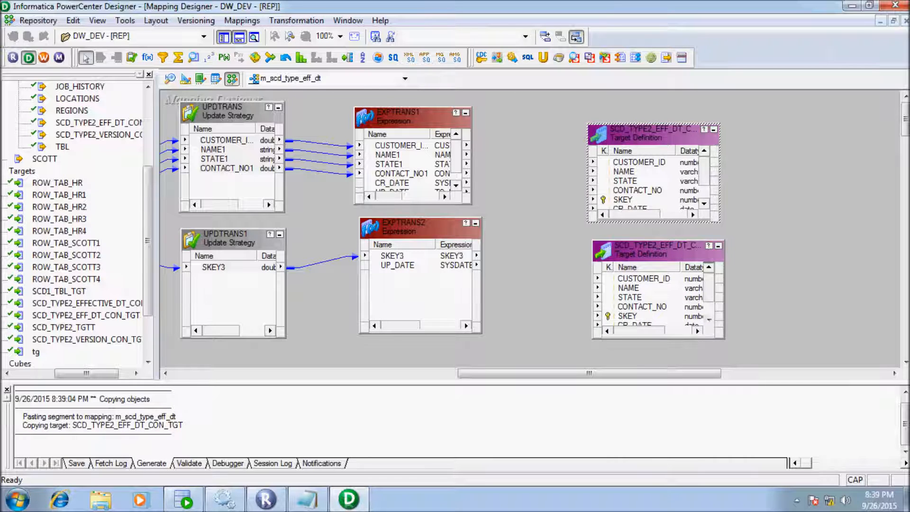
{"action": "left_click", "coordinate": [627, 107]}
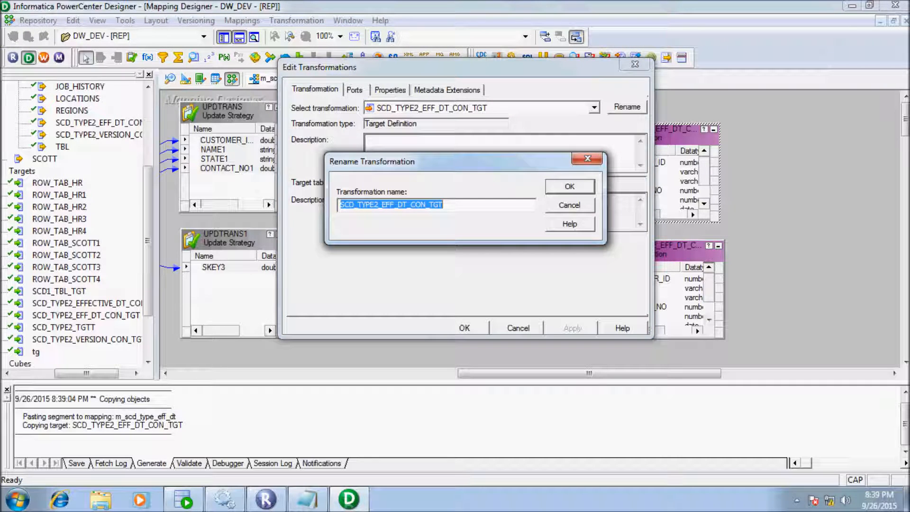
{"action": "left_click", "coordinate": [444, 205]}
{"action": "type", "text": "_INSERT"}
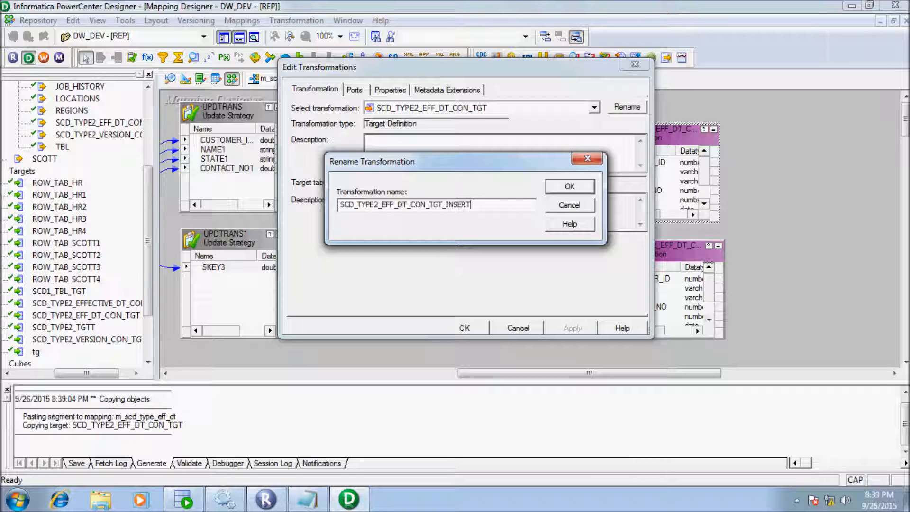
{"action": "key", "text": "Return"}
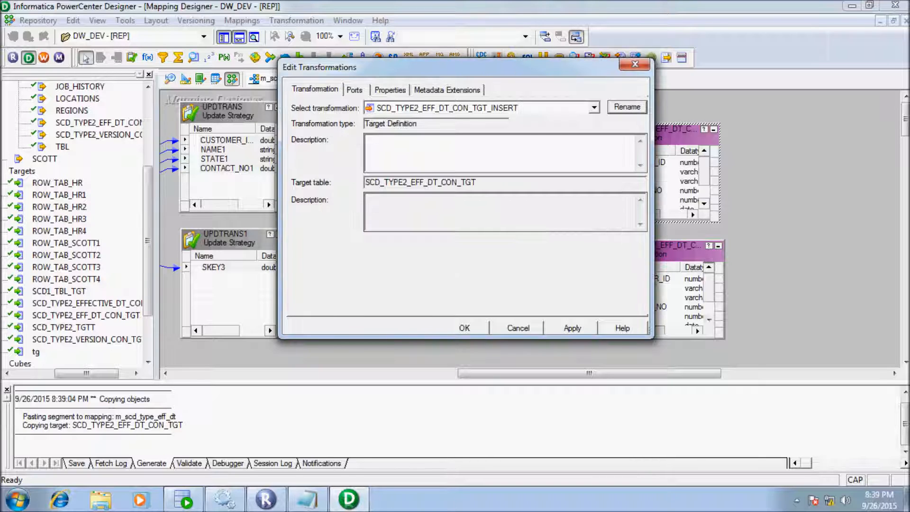
{"action": "key", "text": "Return"}
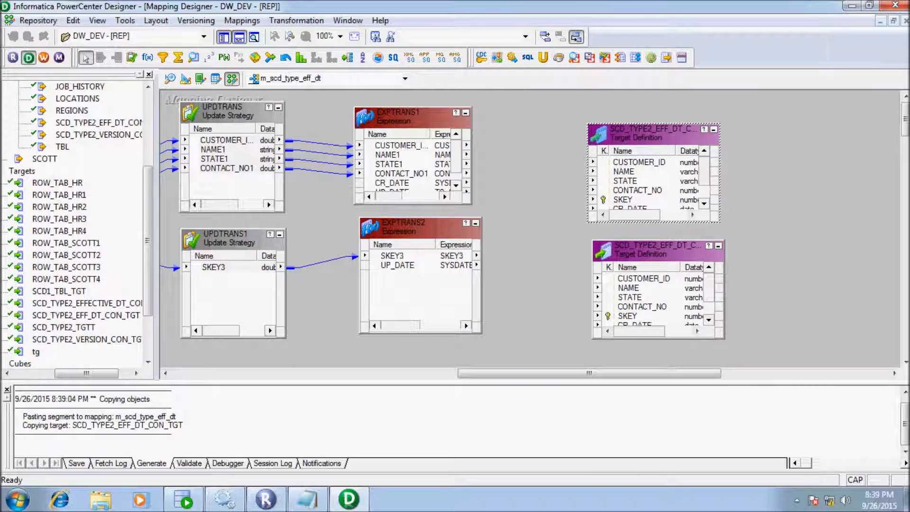
- Rename the lower target copy to SCD_TYPE2_EFF_DT_CON_TGT1_UPDATE
{"action": "right_click", "coordinate": [639, 253]}
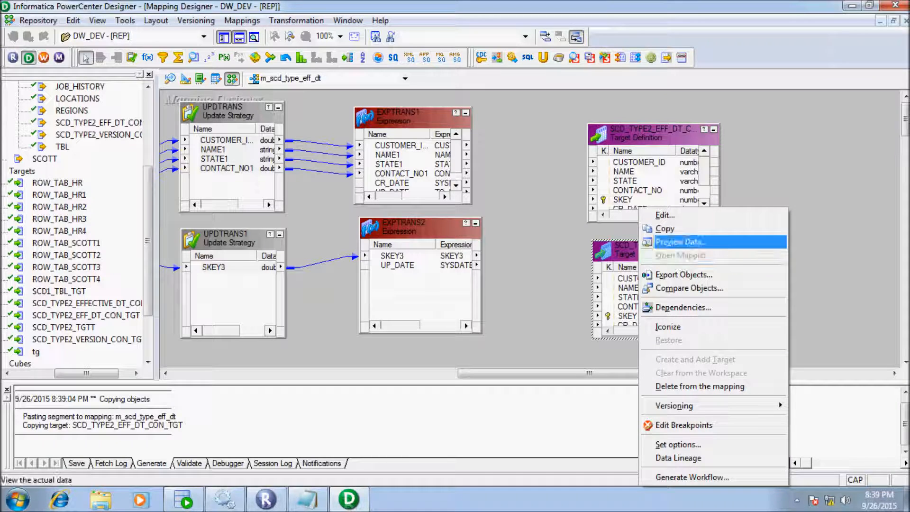
{"action": "left_click", "coordinate": [663, 215]}
{"action": "left_click", "coordinate": [627, 107]}
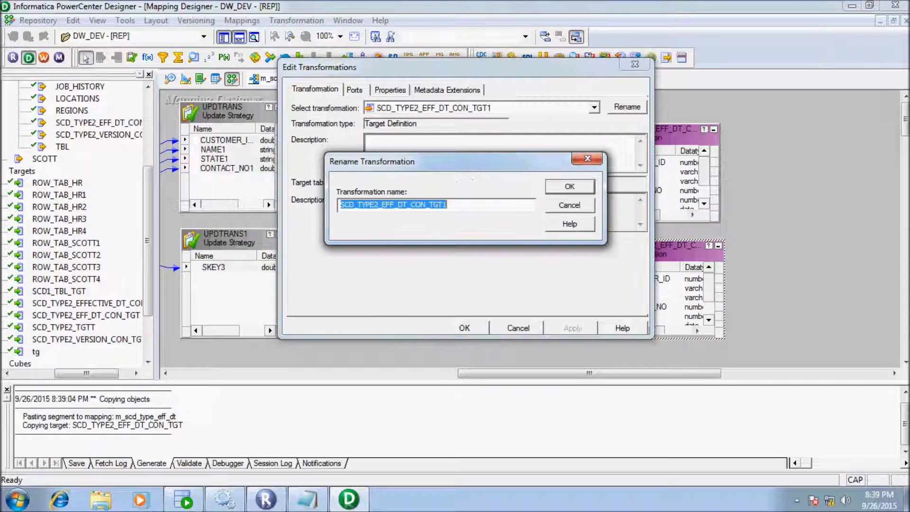
{"action": "left_click", "coordinate": [447, 205]}
{"action": "type", "text": "_UPDATE"}
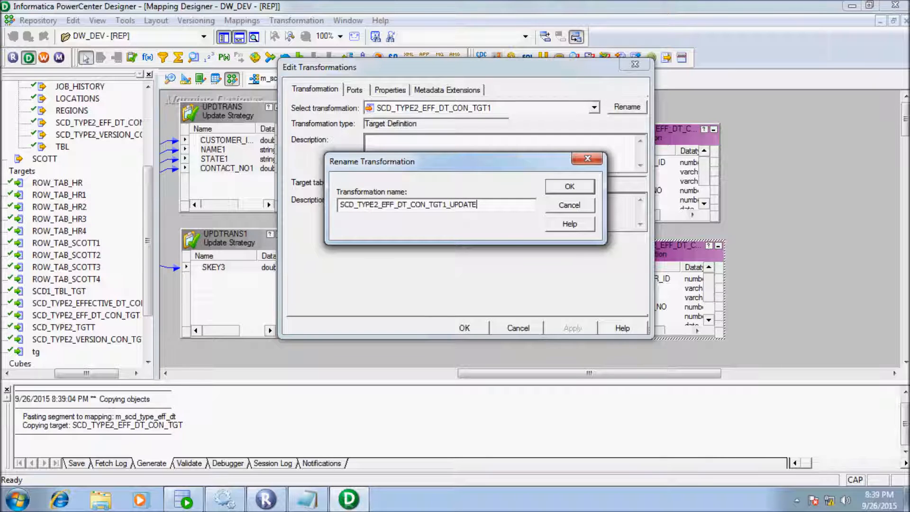
{"action": "key", "text": "Return"}
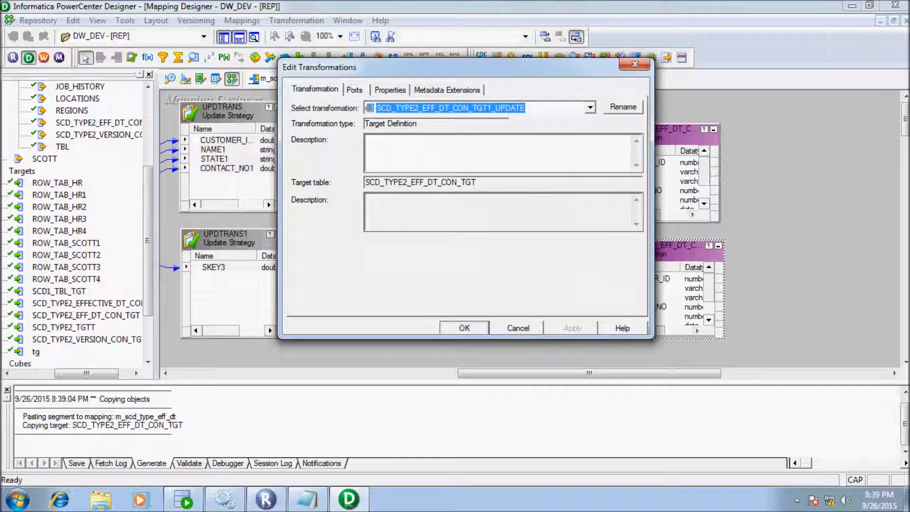
{"action": "key", "text": "Return"}
- Enlarge the insert target to show all ports and shift EXPTRANS1 and EXPTRANS2 slightly lower
{"action": "left_click_drag", "start_coordinate": [658, 124], "coordinate": [688, 108]}
{"action": "left_click_drag", "start_coordinate": [589, 374], "coordinate": [614, 374]}
{"action": "left_click_drag", "start_coordinate": [352, 227], "coordinate": [343, 258]}
{"action": "left_click_drag", "start_coordinate": [345, 117], "coordinate": [345, 125]}
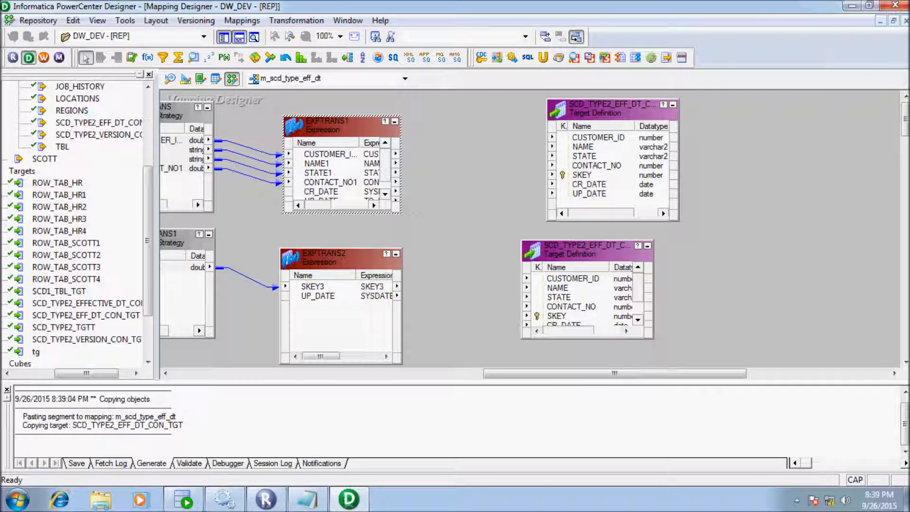
- Add a sequence generator beside EXPTRANS1 and link its NEXTVAL to the insert target's SKEY
{"action": "left_click", "coordinate": [209, 57]}
{"action": "left_click", "coordinate": [438, 112]}
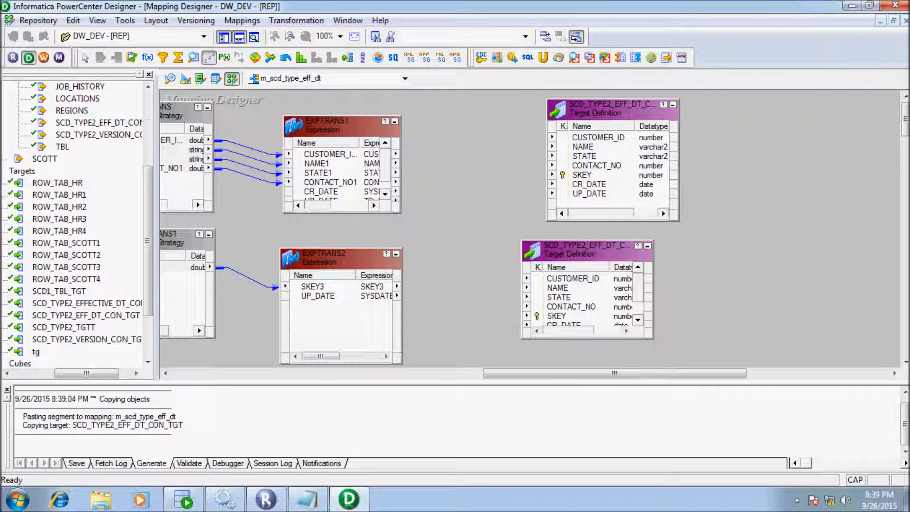
{"action": "left_click_drag", "start_coordinate": [492, 121], "coordinate": [405, 97]}
{"action": "left_click", "coordinate": [389, 125]}
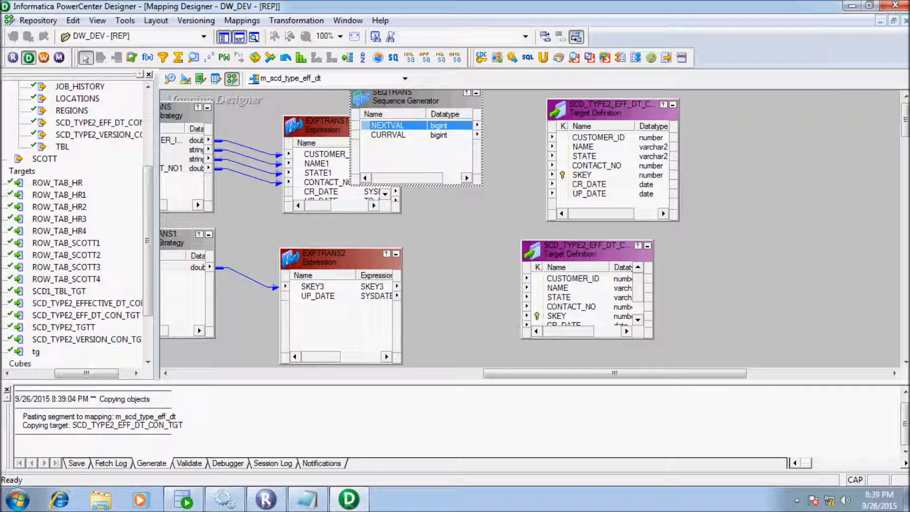
{"action": "left_click_drag", "start_coordinate": [579, 179], "coordinate": [579, 179]}
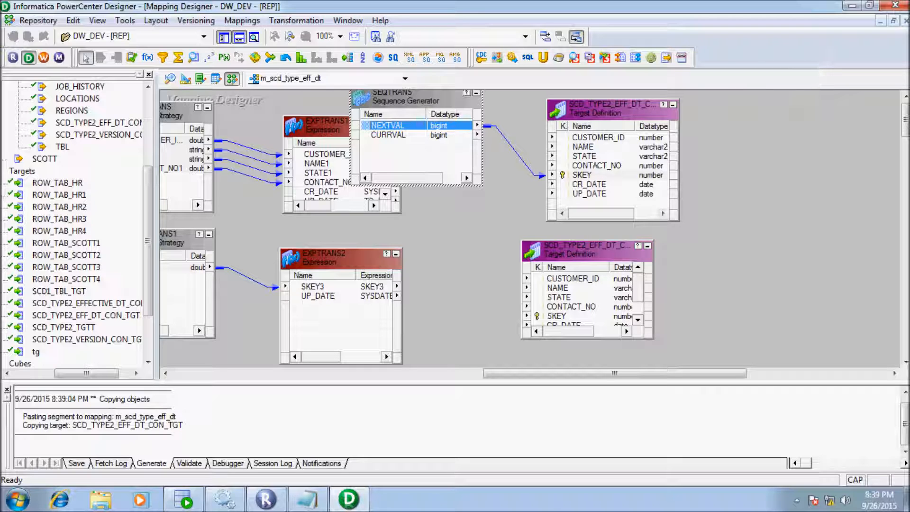
{"action": "left_click", "coordinate": [475, 92]}
- Link EXPTRANS1's CUSTOMER_ID, NAME1, STATE1 and CONTACT_NO1 to the insert target
{"action": "left_click", "coordinate": [395, 154]}
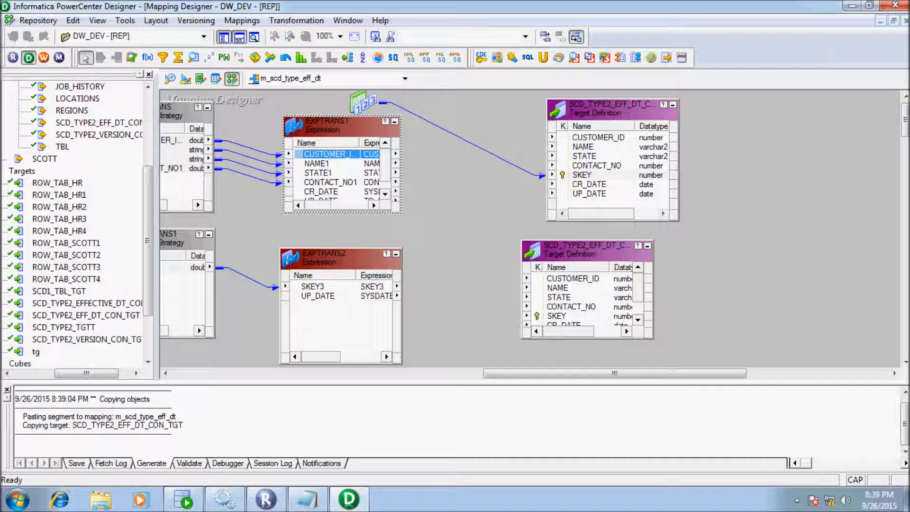
{"action": "left_click", "coordinate": [327, 163], "text": "ctrl"}
{"action": "left_click", "coordinate": [327, 173], "text": "ctrl"}
{"action": "left_click", "coordinate": [327, 182], "text": "ctrl"}
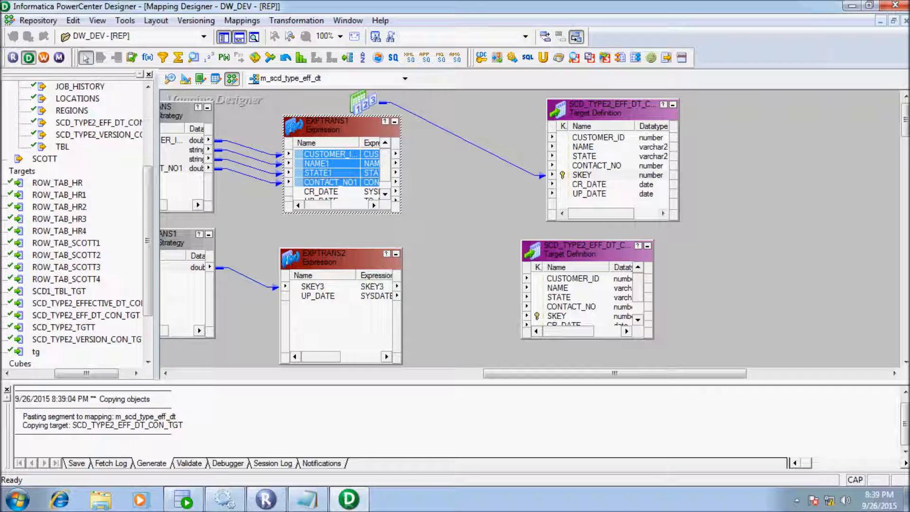
{"action": "left_click_drag", "start_coordinate": [553, 151], "coordinate": [584, 140]}
{"action": "left_click_drag", "start_coordinate": [385, 164], "coordinate": [385, 174]}
- Link EXPTRANS1's CR_DATE and UP_DATE ports to the insert target
{"action": "left_click", "coordinate": [326, 182]}
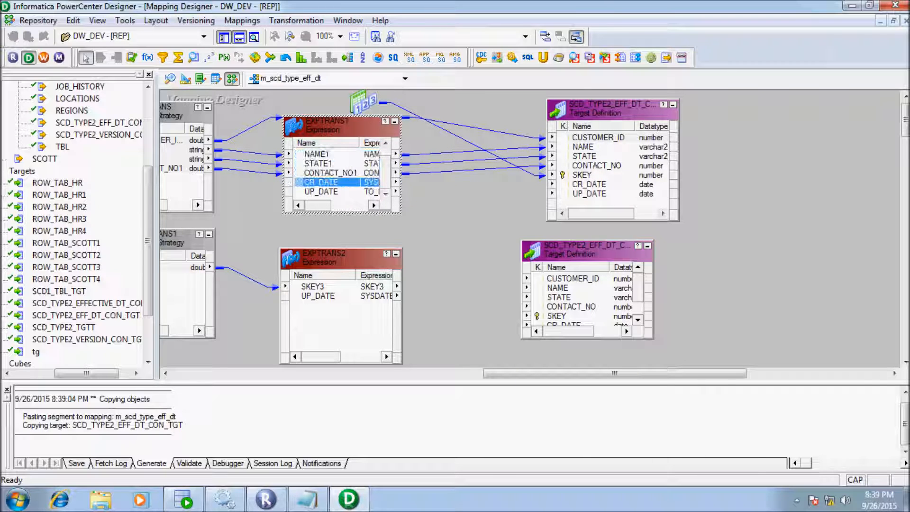
{"action": "left_click", "coordinate": [326, 192], "text": "shift"}
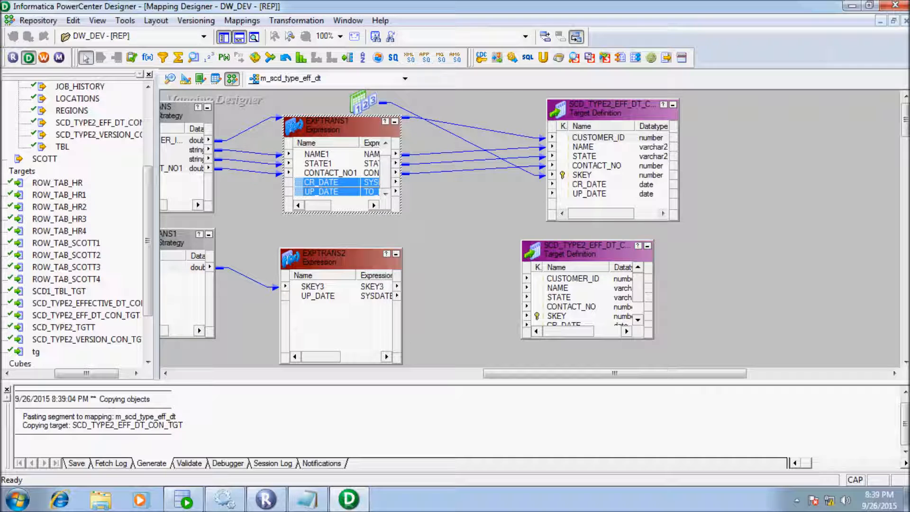
{"action": "left_click_drag", "start_coordinate": [326, 192], "coordinate": [588, 185]}
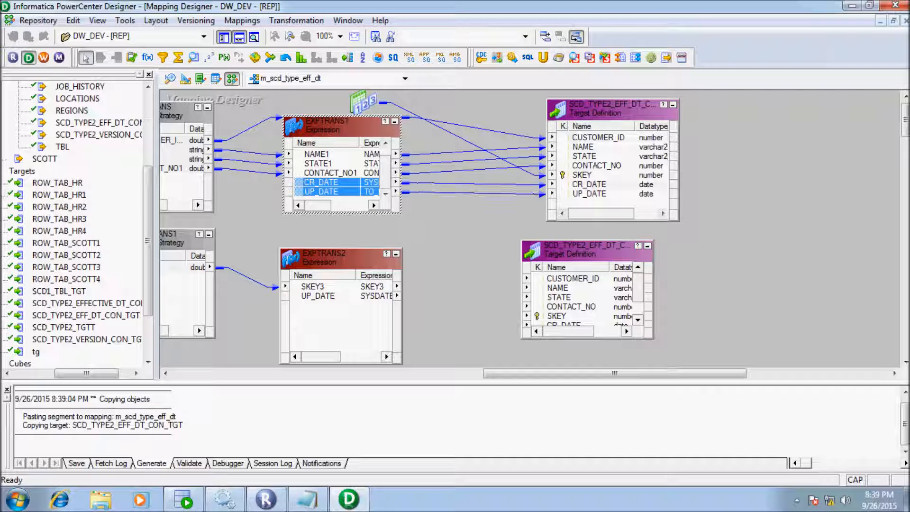
{"action": "left_click", "coordinate": [313, 286]}
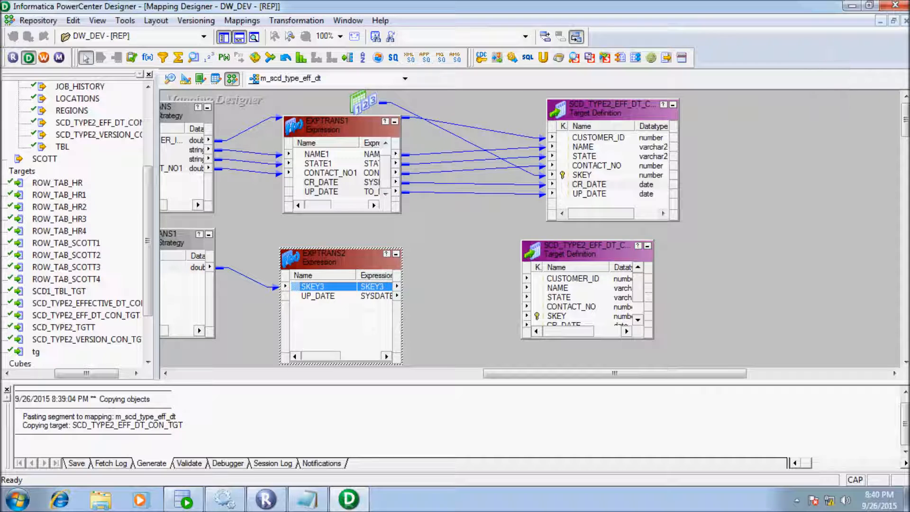
- Link EXPTRANS2's SKEY3 to SKEY and UP_DATE to UP_DATE on the _UPDATE target, then save m_scd_type_eff_dt as VALID
{"action": "left_click_drag", "start_coordinate": [588, 241], "coordinate": [587, 223]}
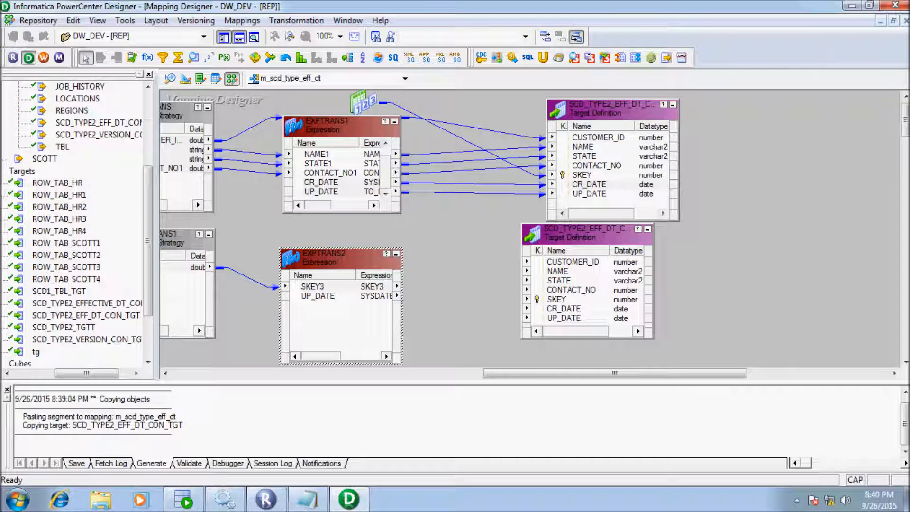
{"action": "left_click_drag", "start_coordinate": [313, 286], "coordinate": [557, 299]}
{"action": "left_click", "coordinate": [318, 296]}
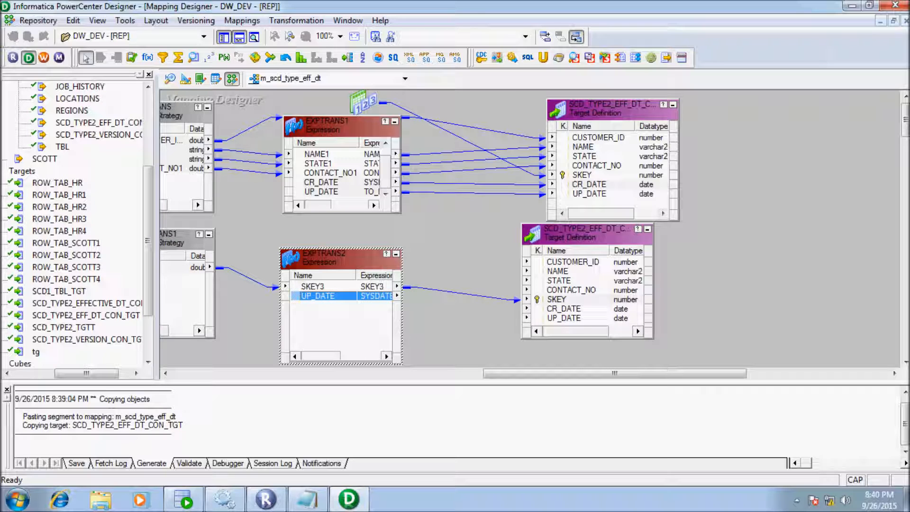
{"action": "left_click_drag", "start_coordinate": [317, 295], "coordinate": [564, 318]}
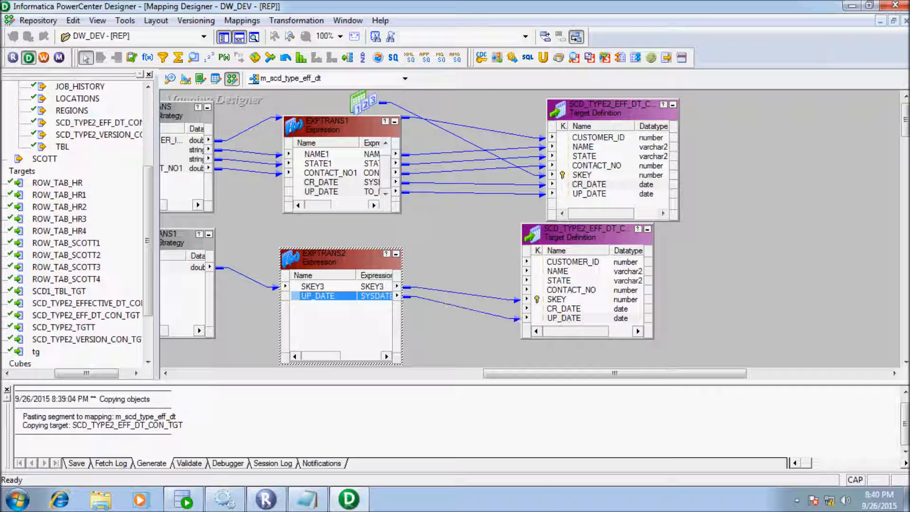
{"action": "key", "text": "ctrl+s"}
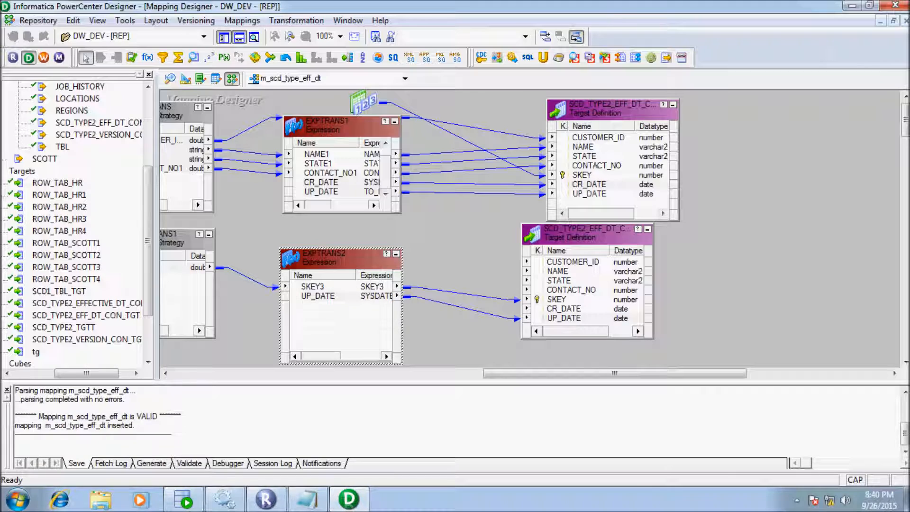
{"action": "left_click", "coordinate": [95, 416]}
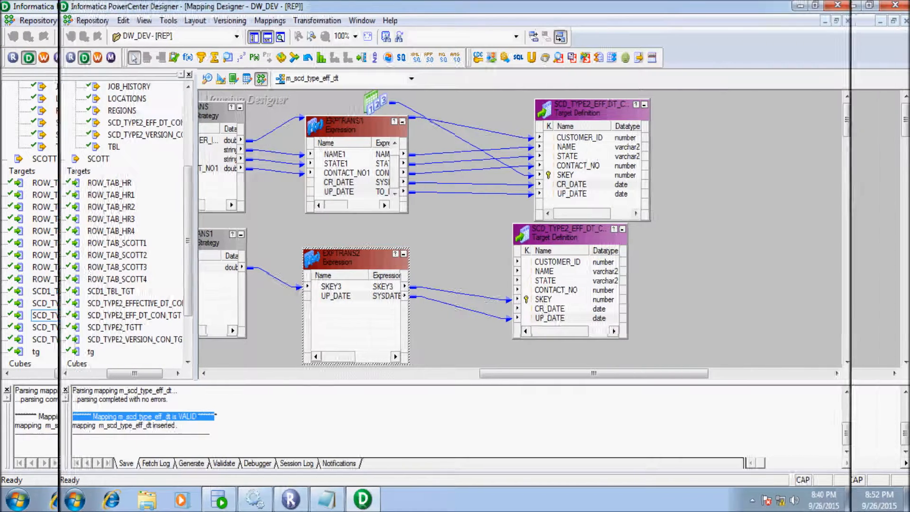
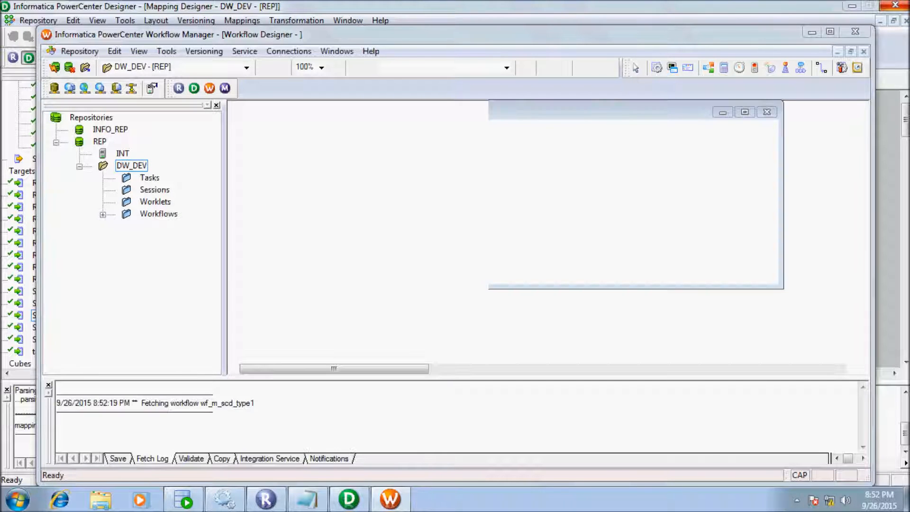
- Add session s_m_scd_type_eff_dt for mapping m_scd_type_eff_dt to wf_m_scd_type1, placed below Start
{"action": "key", "text": "Return"}
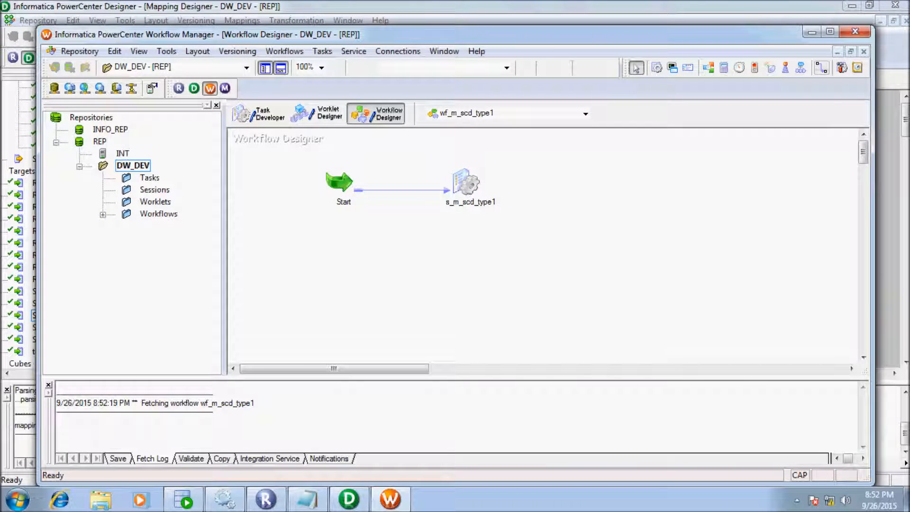
{"action": "left_click", "coordinate": [830, 31]}
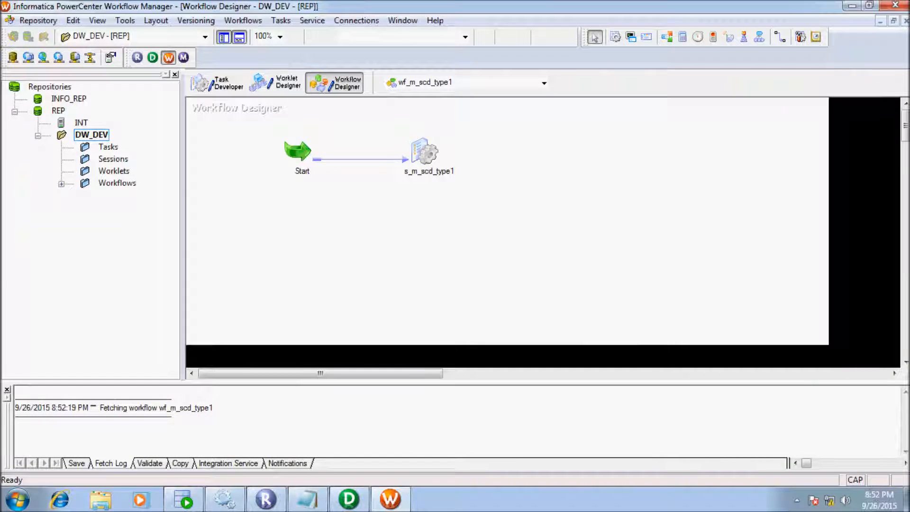
{"action": "left_click", "coordinate": [615, 36]}
{"action": "left_click", "coordinate": [492, 213]}
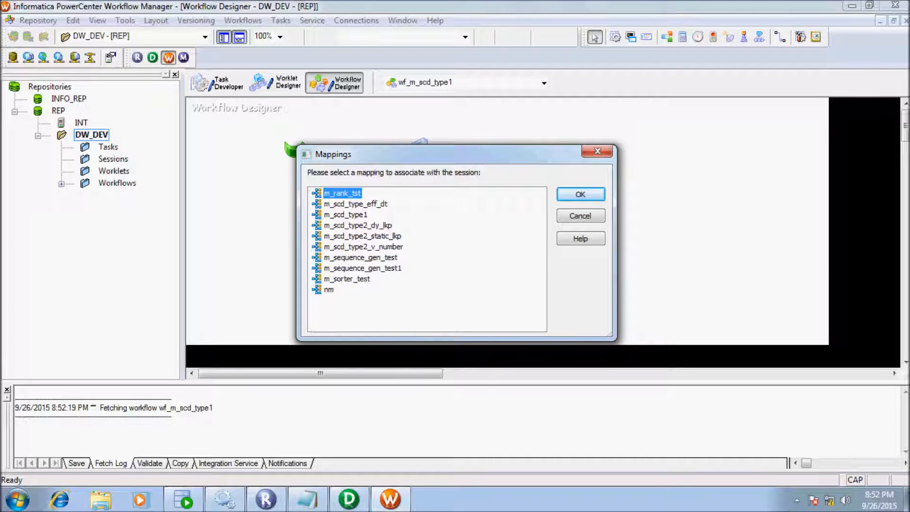
{"action": "left_click", "coordinate": [356, 204]}
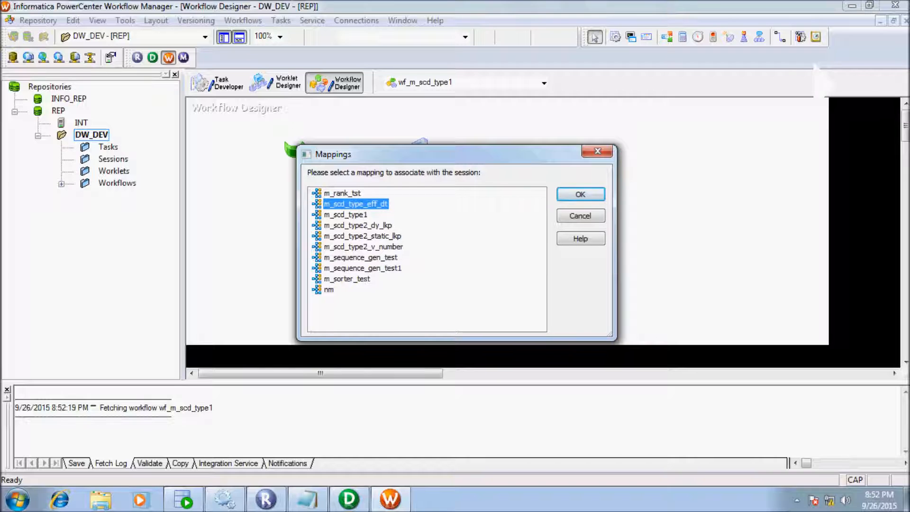
{"action": "left_click", "coordinate": [348, 499]}
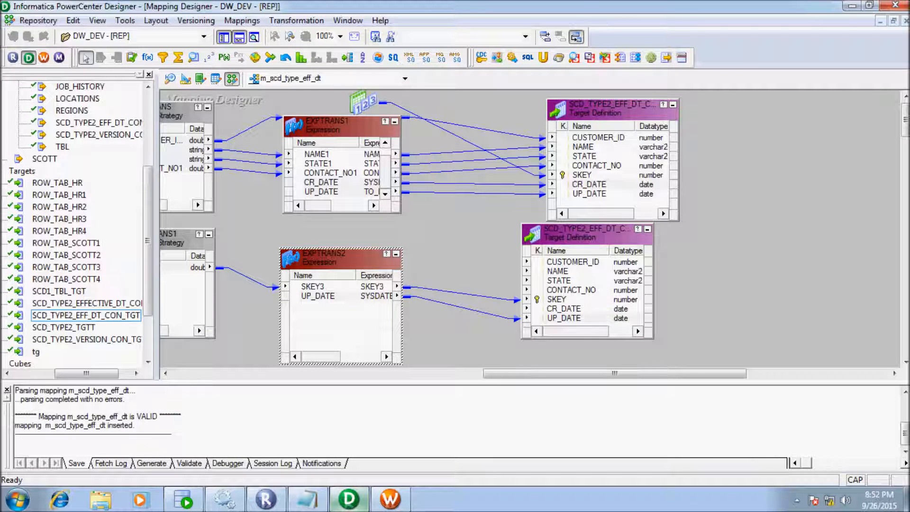
{"action": "left_click", "coordinate": [390, 499]}
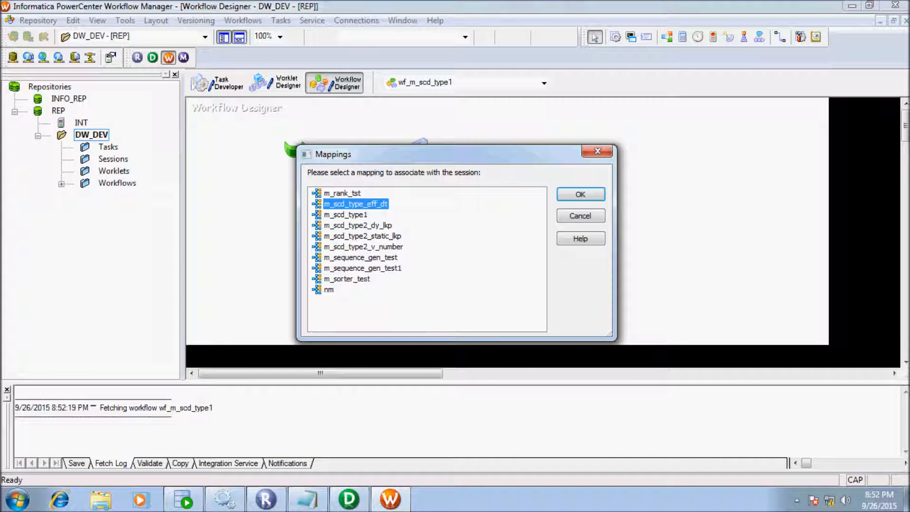
{"action": "key", "text": "Return"}
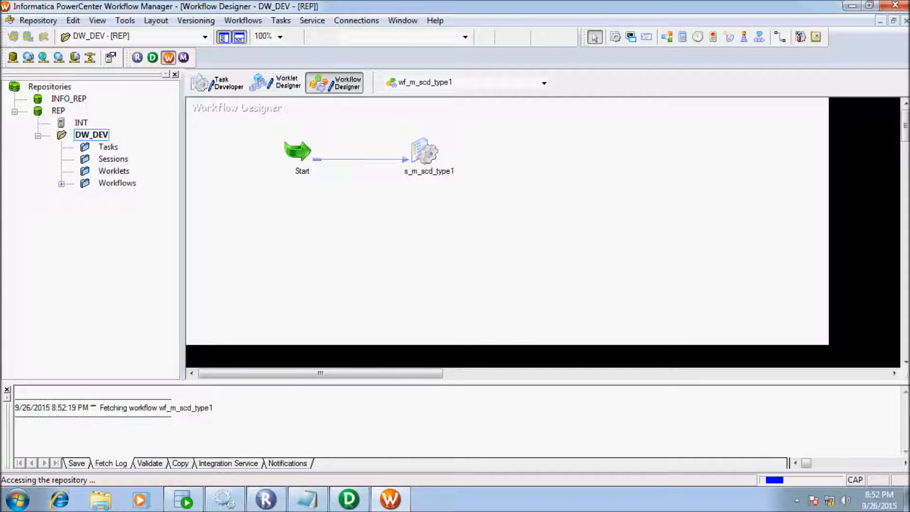
{"action": "left_click_drag", "start_coordinate": [454, 267], "coordinate": [376, 268]}
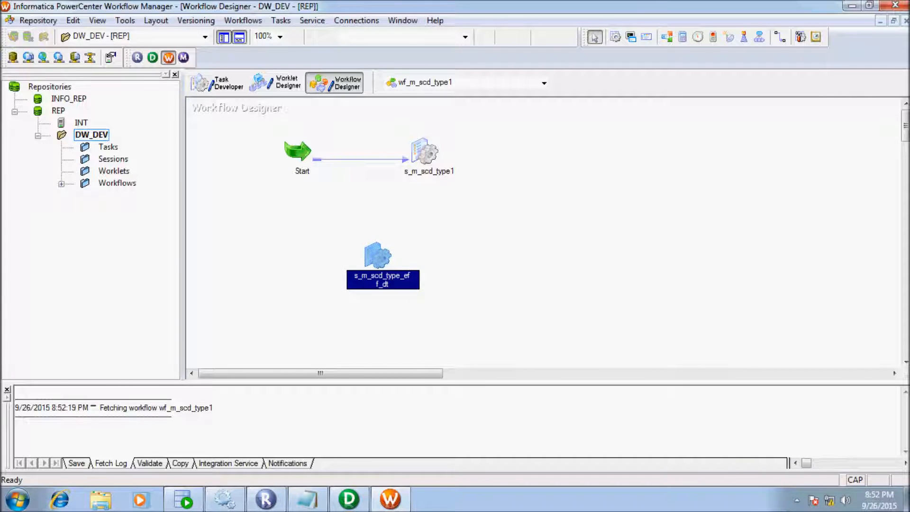
- Set the session's source qualifier connection to hr_conn
{"action": "double_click", "coordinate": [376, 267]}
{"action": "left_click", "coordinate": [390, 97]}
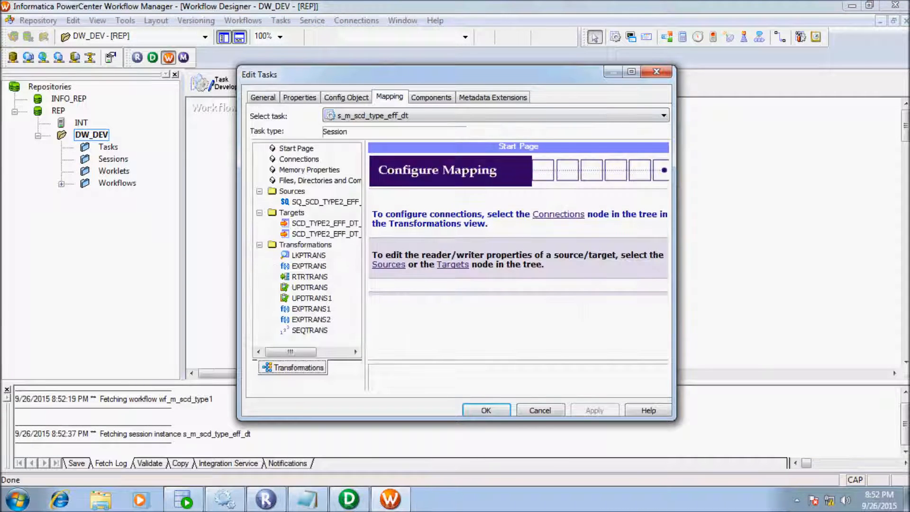
{"action": "left_click", "coordinate": [326, 202]}
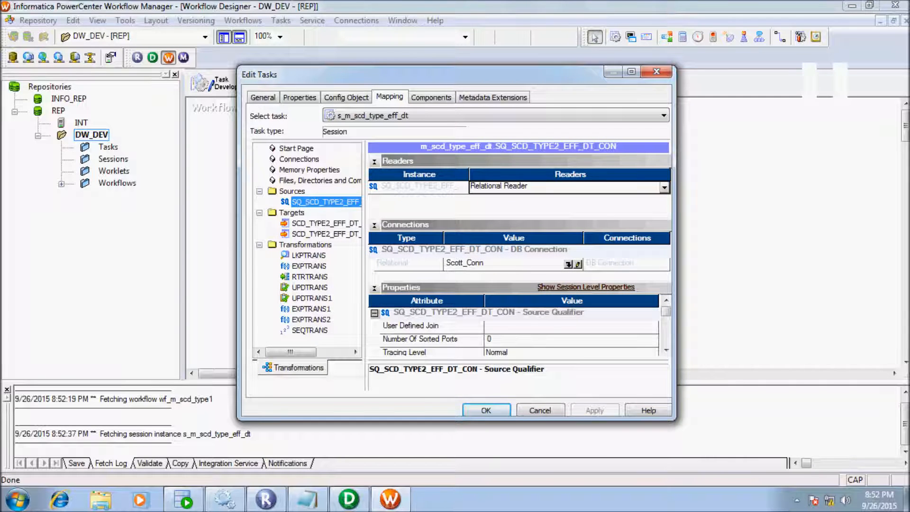
{"action": "left_click", "coordinate": [577, 264]}
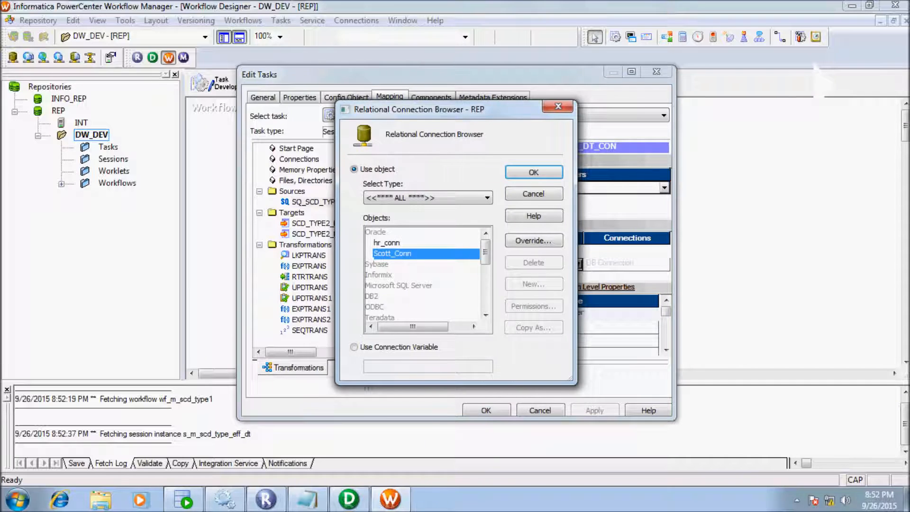
{"action": "left_click", "coordinate": [386, 242]}
{"action": "left_click", "coordinate": [534, 172]}
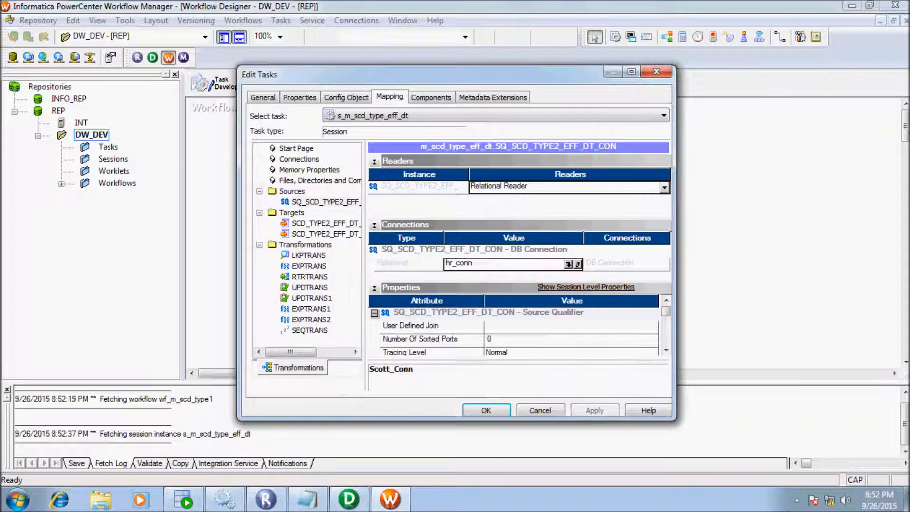
- Point the update target at hr_conn with Normal target load type
{"action": "left_click", "coordinate": [325, 223]}
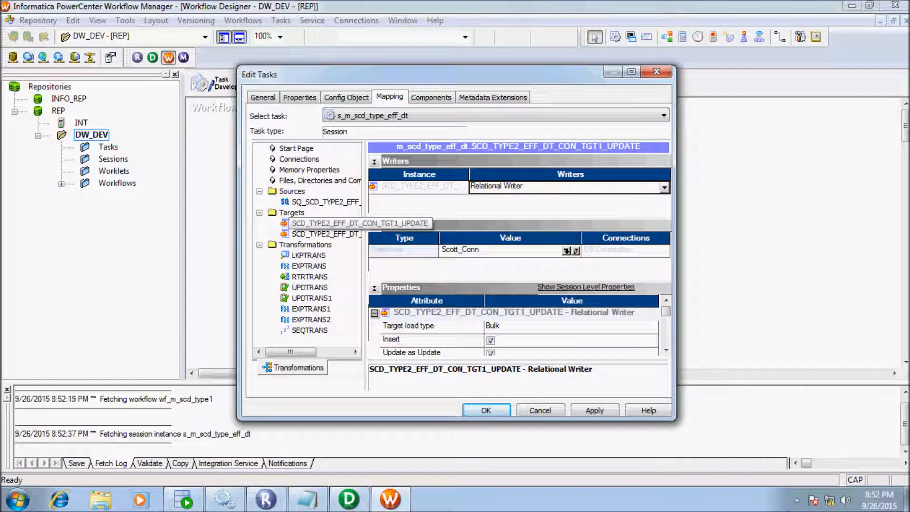
{"action": "left_click", "coordinate": [566, 251]}
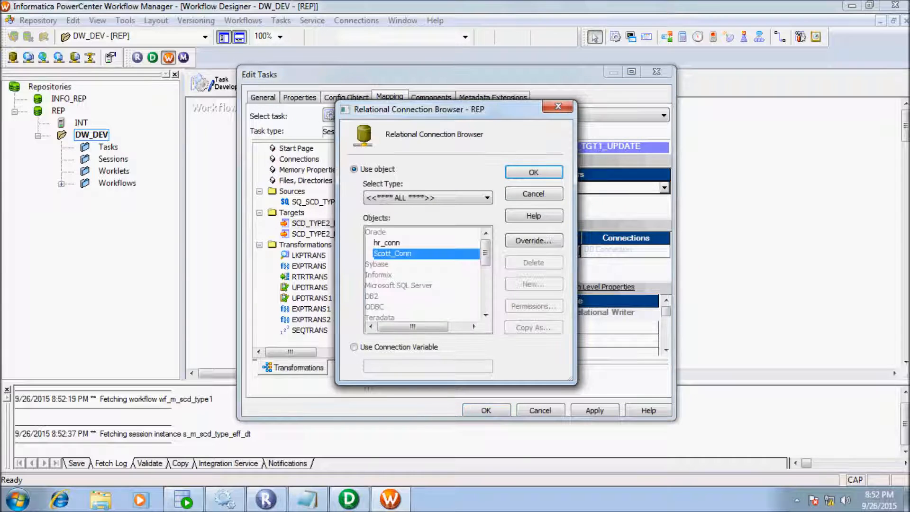
{"action": "left_click", "coordinate": [386, 242]}
{"action": "left_click", "coordinate": [533, 172]}
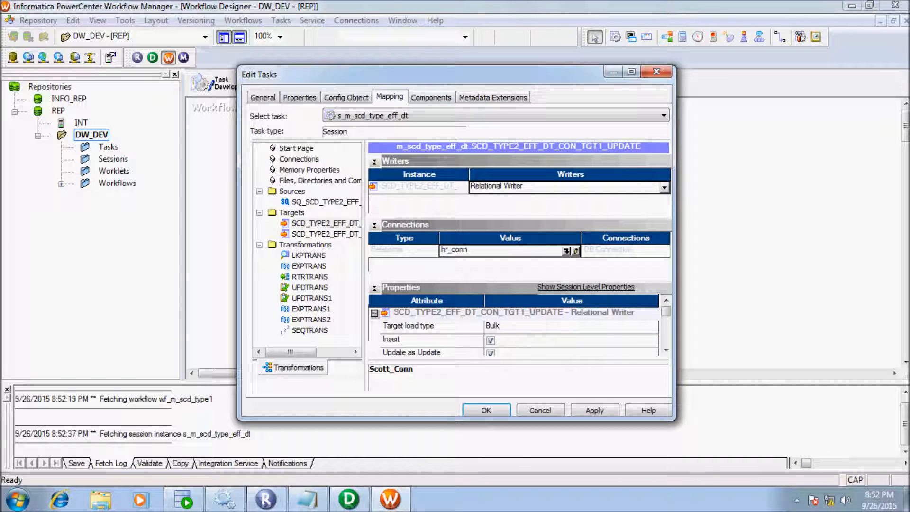
{"action": "left_click", "coordinate": [652, 327]}
{"action": "left_click", "coordinate": [496, 340]}
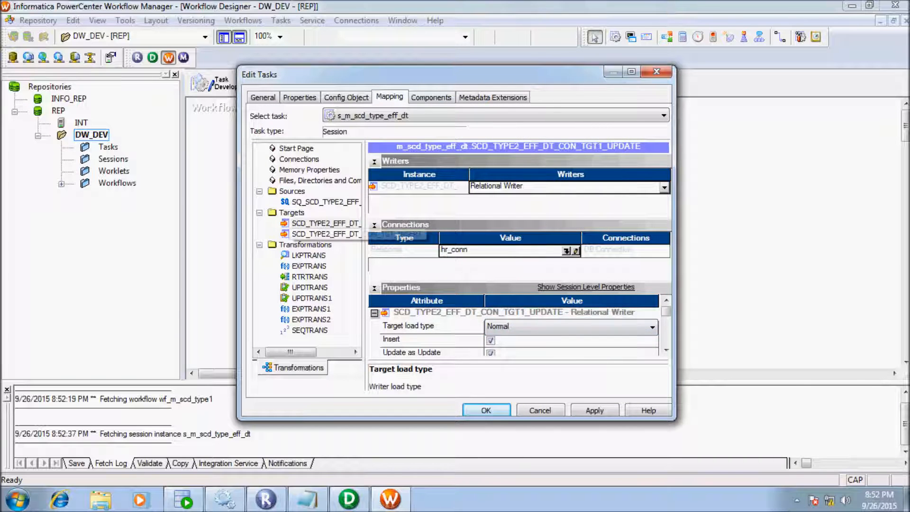
- Point the insert target at hr_conn with Normal target load type
{"action": "left_click", "coordinate": [303, 234]}
{"action": "left_click", "coordinate": [567, 251]}
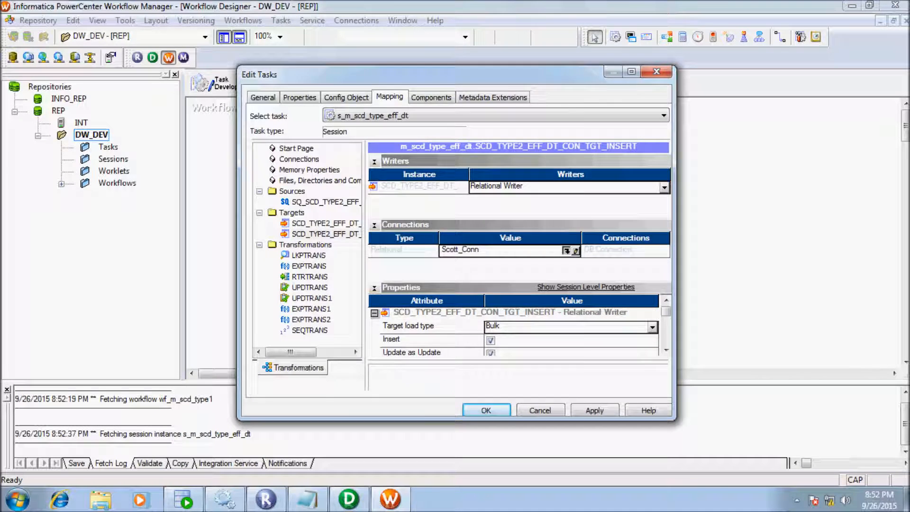
{"action": "left_click", "coordinate": [386, 243]}
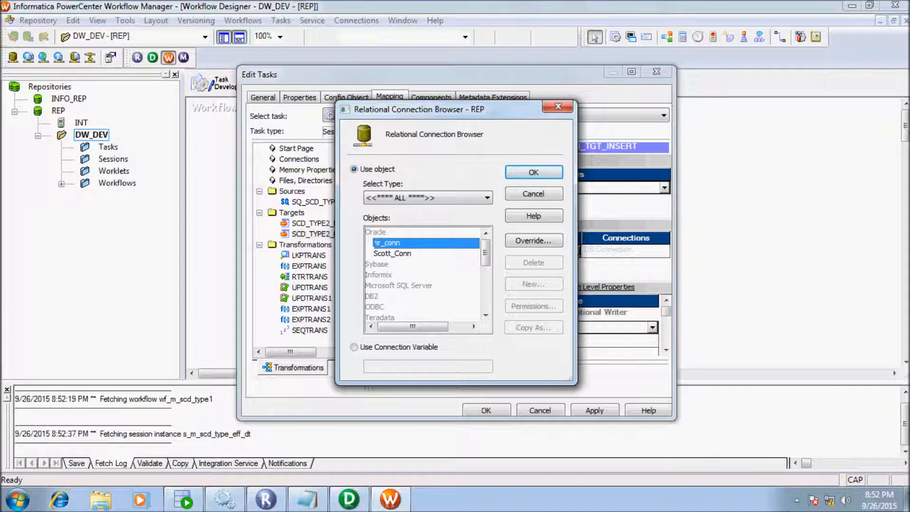
{"action": "key", "text": "Return"}
{"action": "left_click", "coordinate": [653, 327]}
{"action": "left_click", "coordinate": [569, 341]}
- Set the LKPTRANS lookup connection to hr_conn and apply the session settings
{"action": "left_click", "coordinate": [308, 255]}
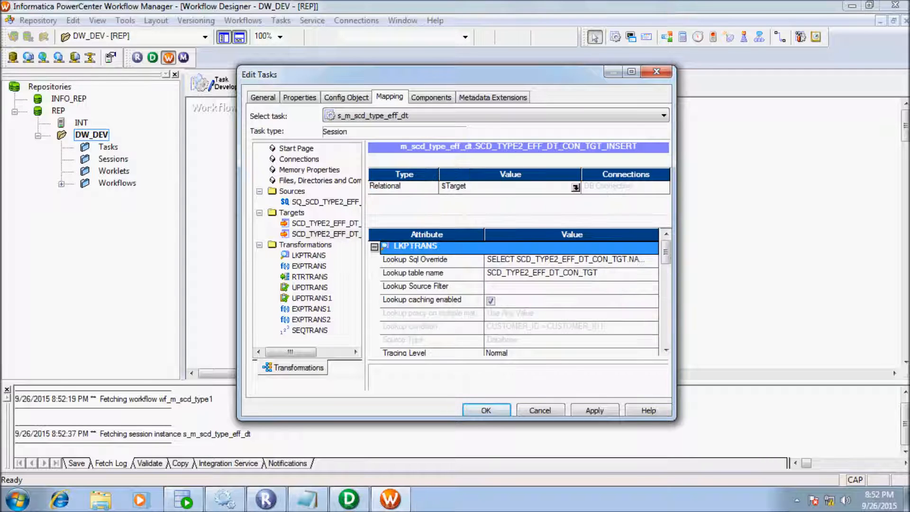
{"action": "left_click", "coordinate": [575, 186]}
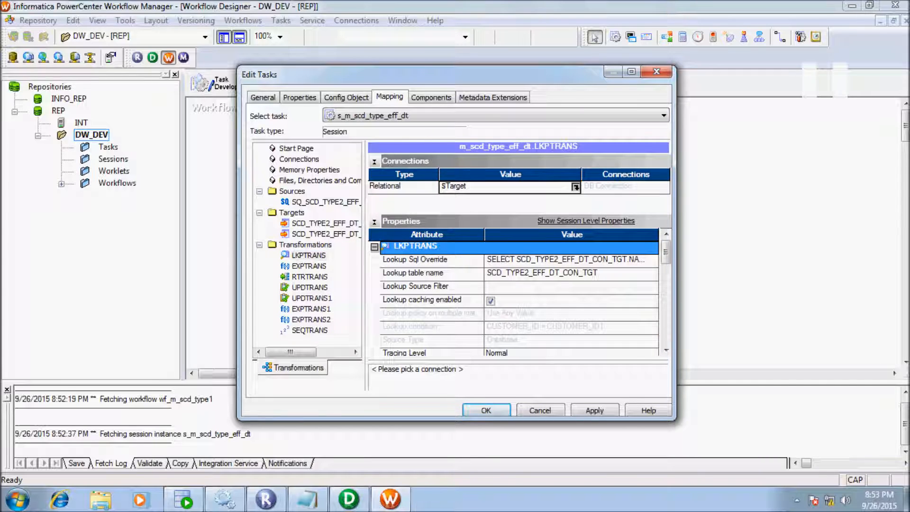
{"action": "left_click", "coordinate": [575, 187]}
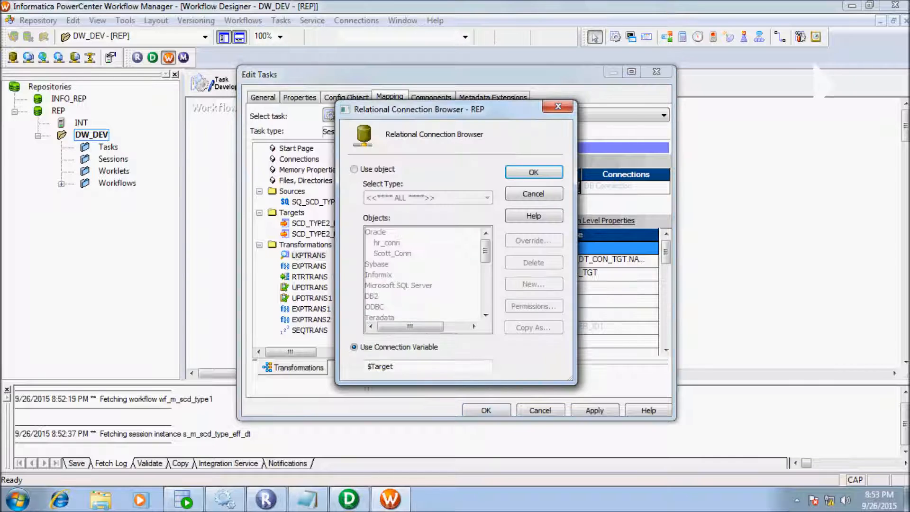
{"action": "left_click", "coordinate": [354, 169]}
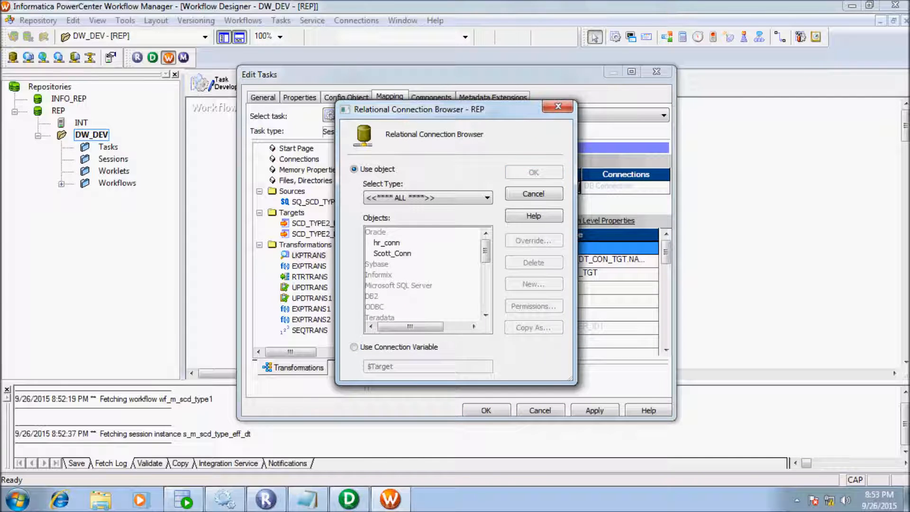
{"action": "left_click", "coordinate": [386, 243]}
{"action": "left_click", "coordinate": [533, 172]}
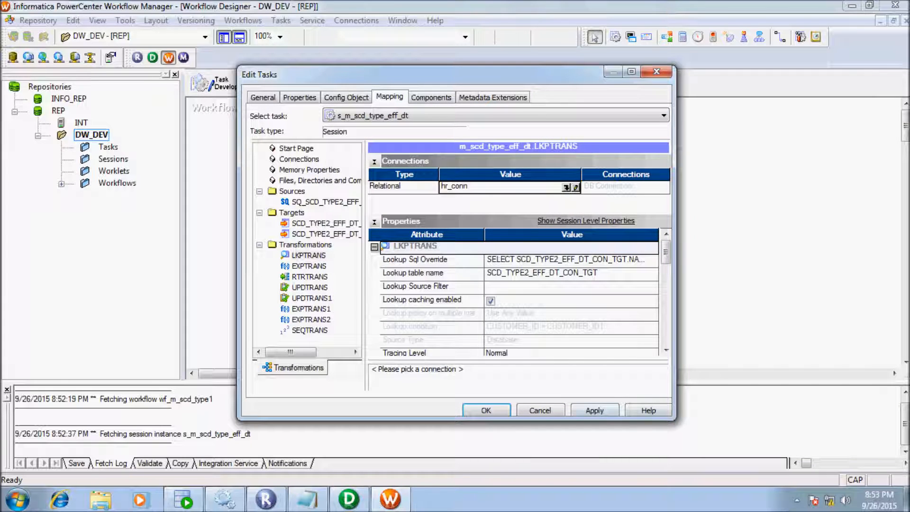
{"action": "left_click", "coordinate": [486, 410]}
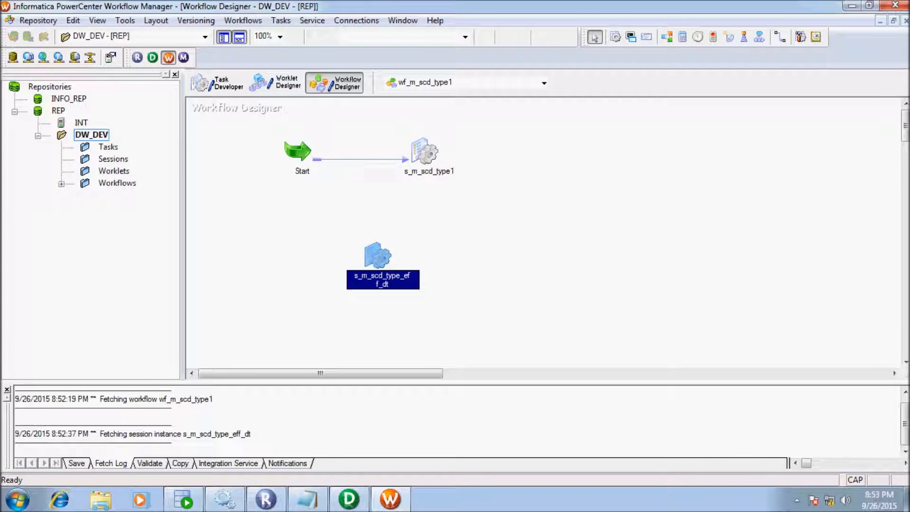
- Link Start to s_m_scd_type_eff_dt, save the workflow, and start the session task
{"action": "left_click", "coordinate": [779, 37]}
{"action": "left_click_drag", "start_coordinate": [305, 158], "coordinate": [376, 268]}
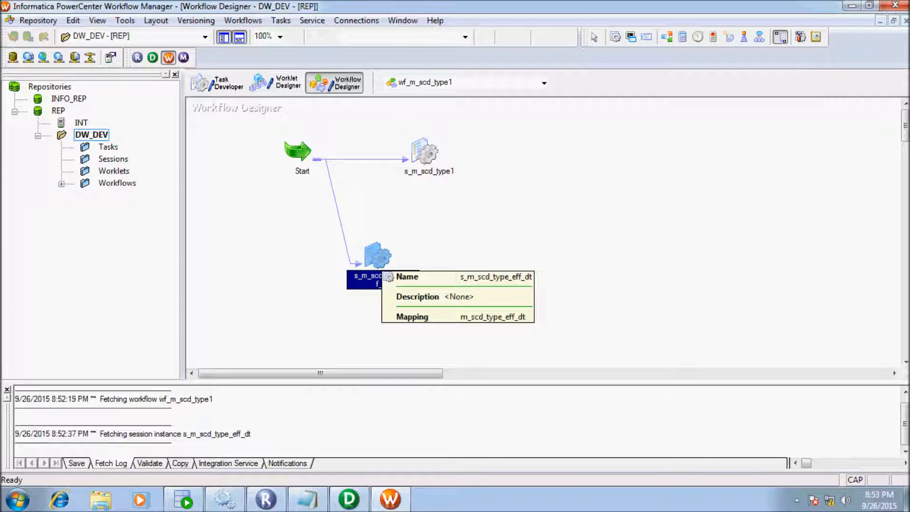
{"action": "key", "text": "ctrl+s"}
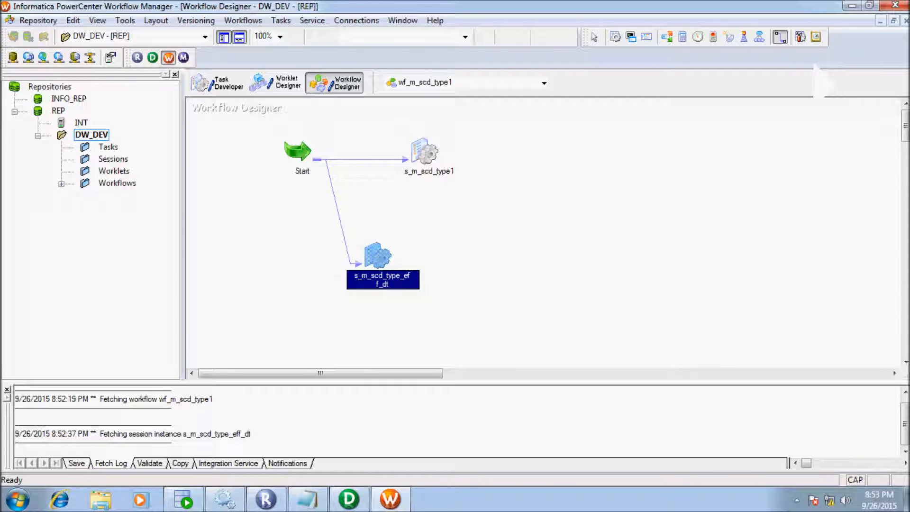
{"action": "key", "text": "Caps_Lock"}
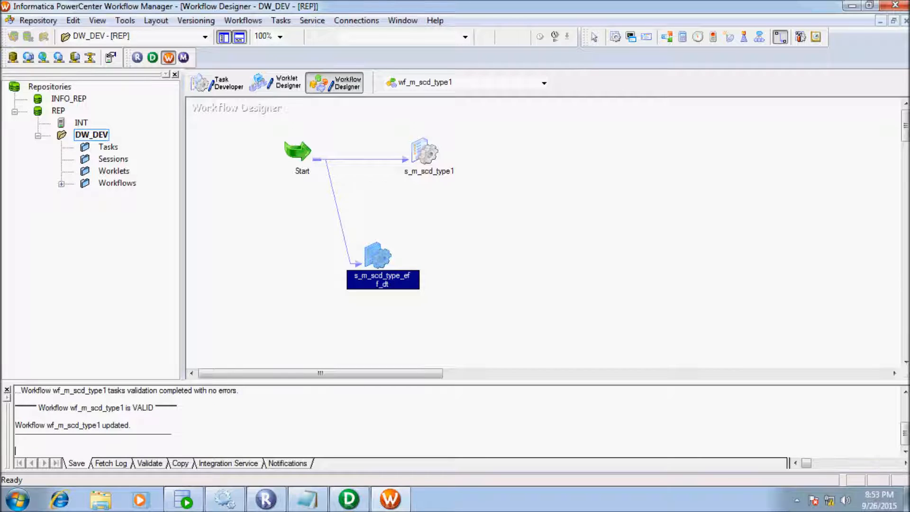
{"action": "right_click", "coordinate": [374, 259]}
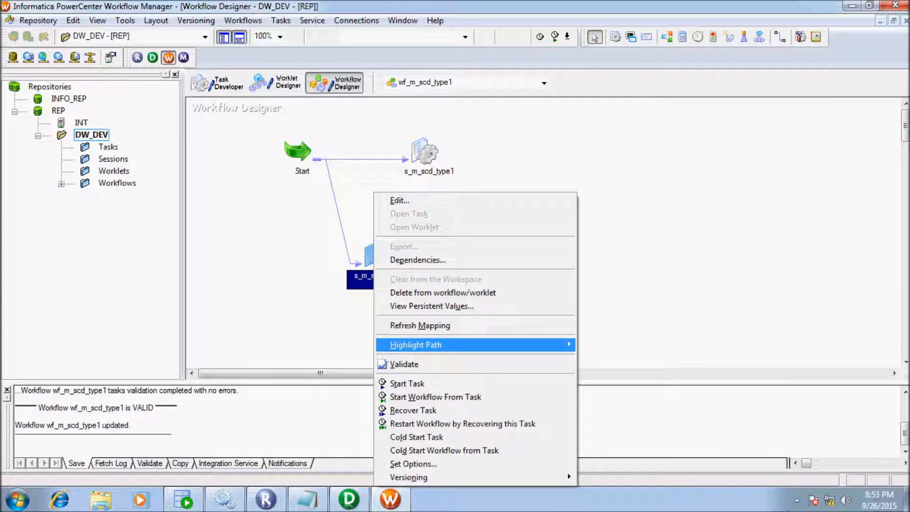
{"action": "key", "text": "Return"}
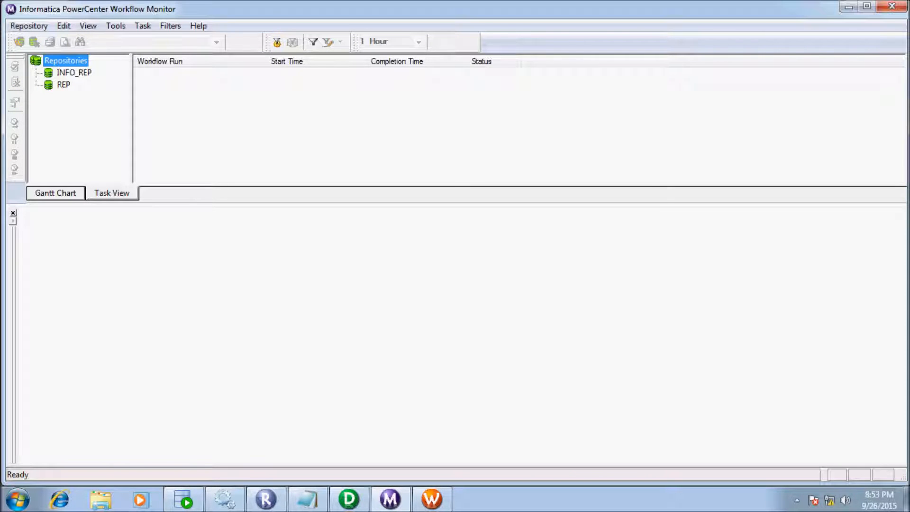
- Log into the REP repository in Workflow Monitor using the repository password
{"action": "left_click", "coordinate": [391, 499]}
{"action": "left_click", "coordinate": [391, 499]}
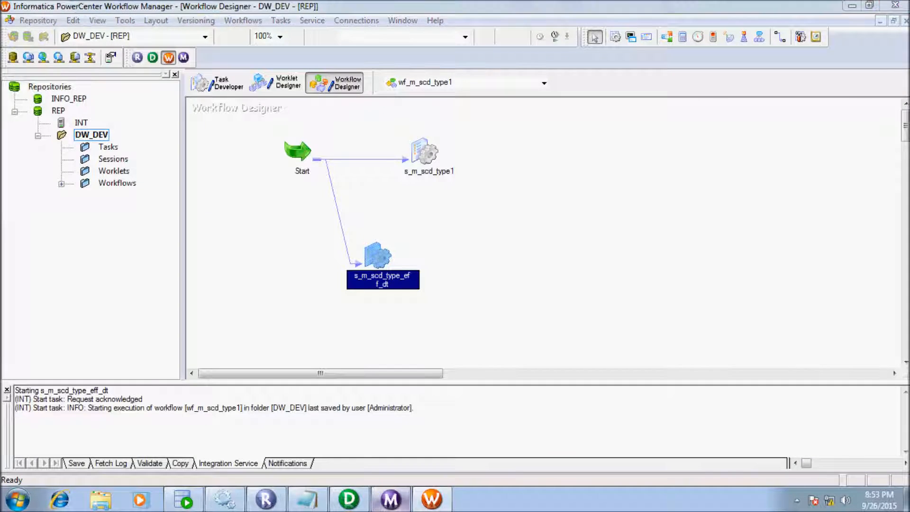
{"action": "double_click", "coordinate": [64, 85]}
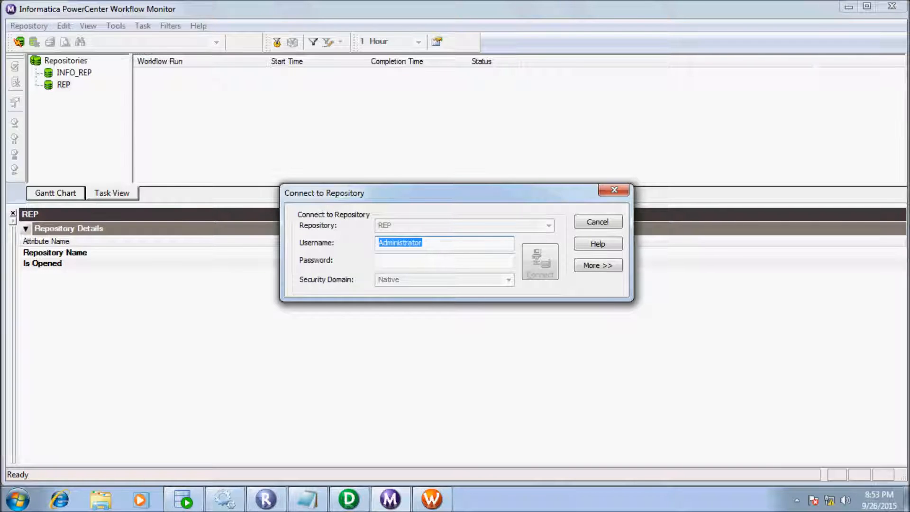
{"action": "left_click", "coordinate": [380, 260]}
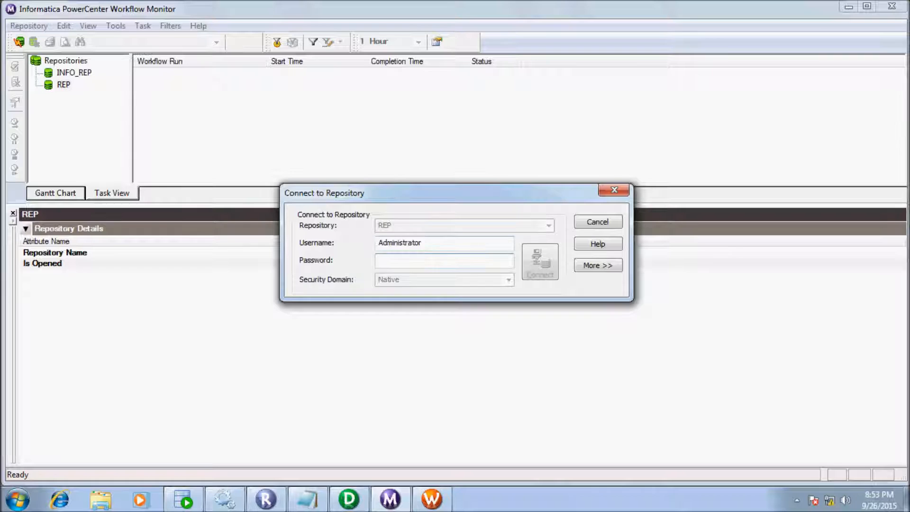
{"action": "key", "text": "ctrl+v"}
{"action": "left_click", "coordinate": [379, 260]}
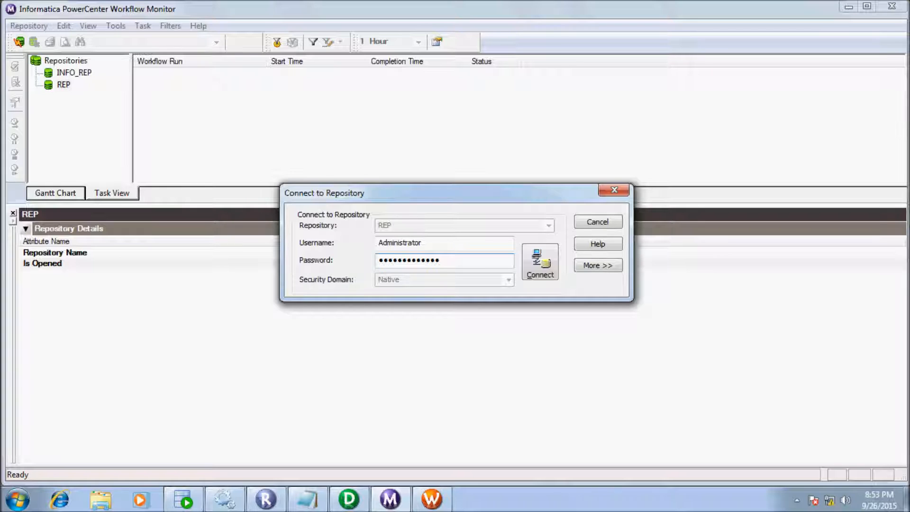
{"action": "key", "text": "Return"}
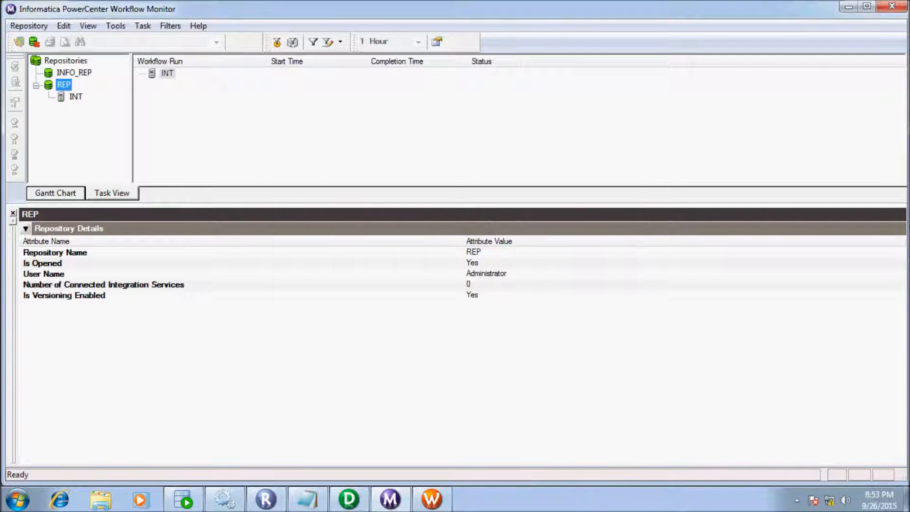
- Restart s_m_scd_type_eff_dt and review its Succeeded run's source/target statistics (6 rows read)
{"action": "left_click", "coordinate": [432, 498]}
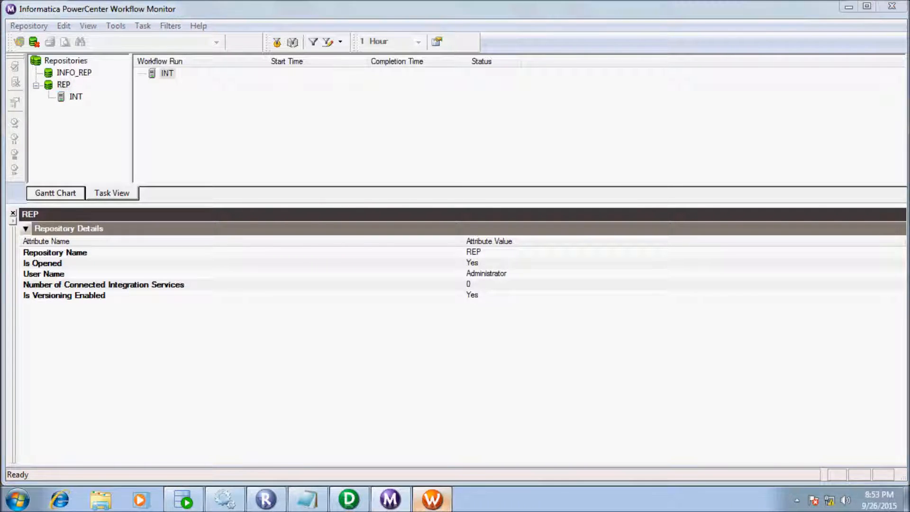
{"action": "right_click", "coordinate": [375, 258]}
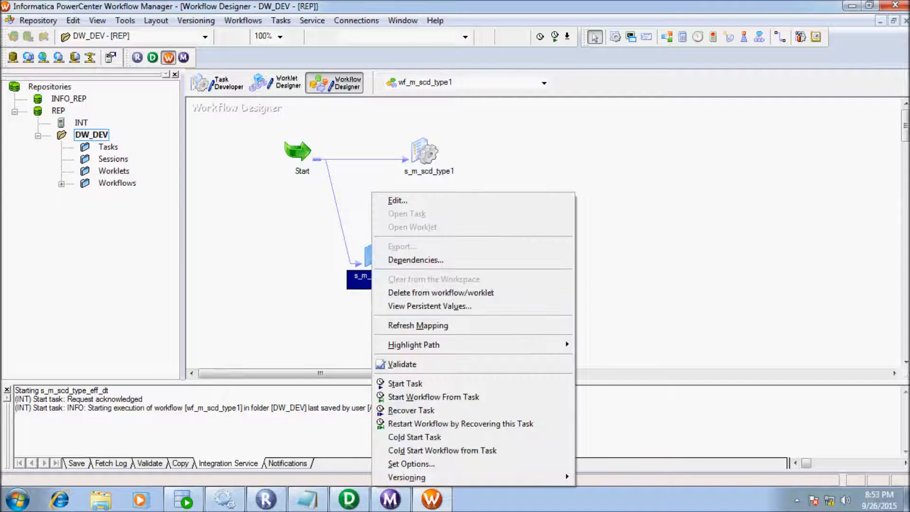
{"action": "left_click", "coordinate": [407, 383]}
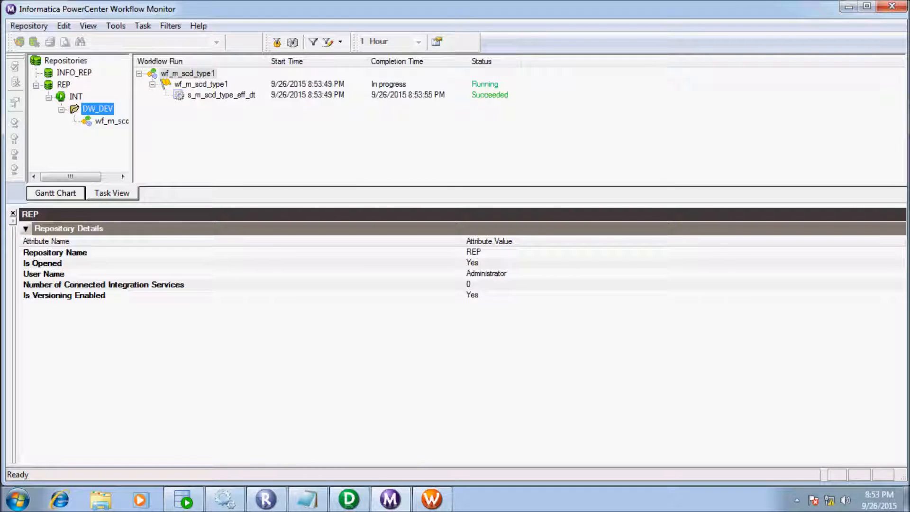
{"action": "left_click", "coordinate": [221, 95]}
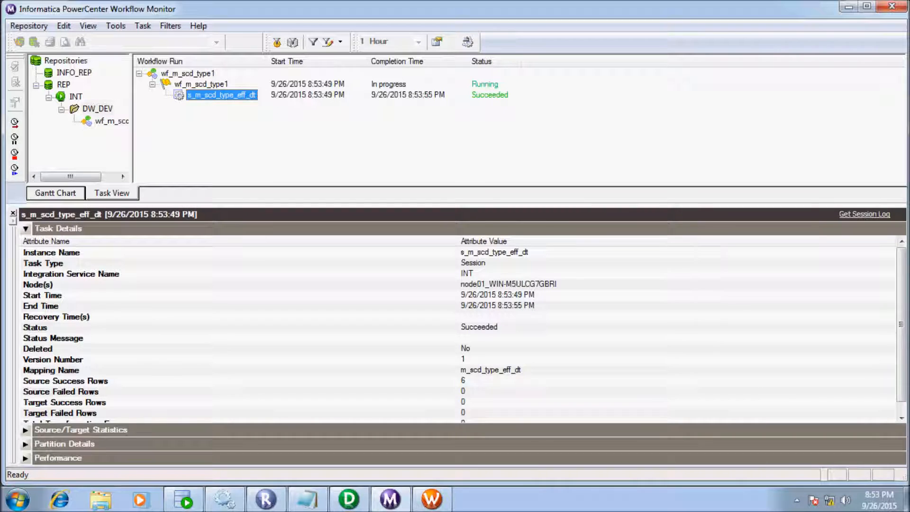
{"action": "left_click", "coordinate": [25, 229]}
{"action": "left_click", "coordinate": [26, 243]}
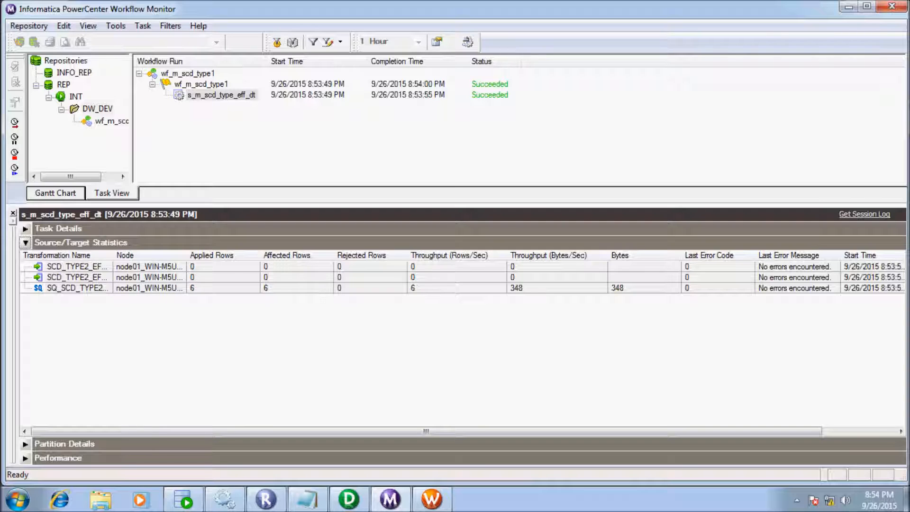
{"action": "left_click", "coordinate": [183, 499]}
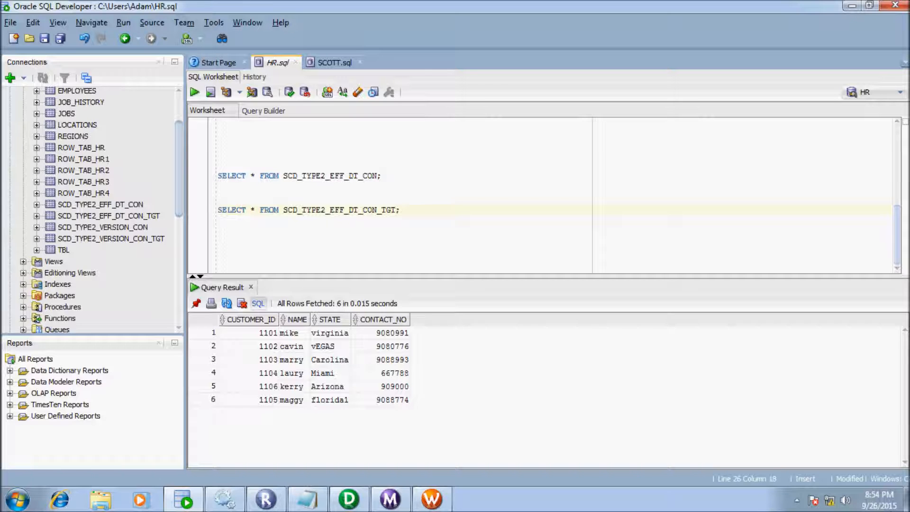
- Run the SELECT query on the source table
{"action": "key", "text": "End"}
{"action": "key", "text": "shift+Home"}
{"action": "key", "text": "shift+Up"}
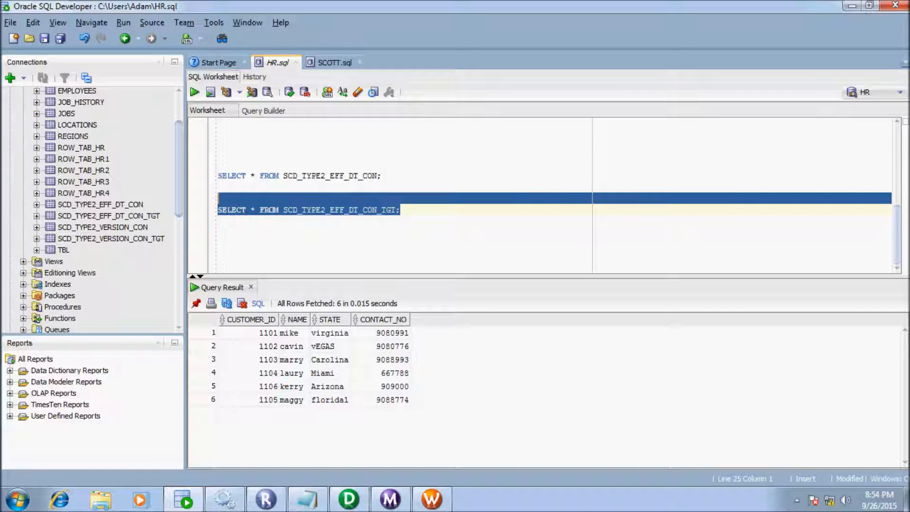
{"action": "left_click", "coordinate": [325, 175]}
{"action": "key", "text": "End"}
{"action": "key", "text": "Home"}
{"action": "key", "text": "shift+Down"}
{"action": "key", "text": "ctrl+Return"}
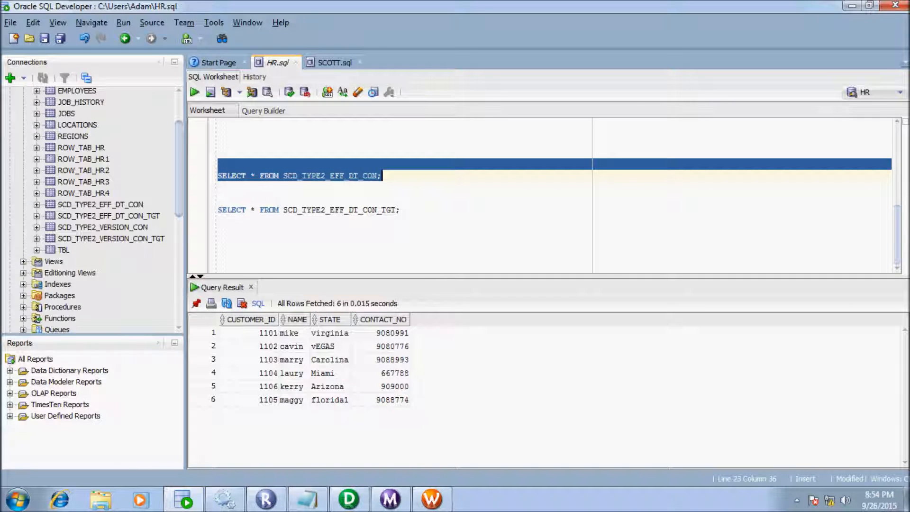
- Run the SCD_TYPE2_EFF_DT_CON_TGT query, returning 6 rows with SKEY 1–6
{"action": "left_click", "coordinate": [397, 210]}
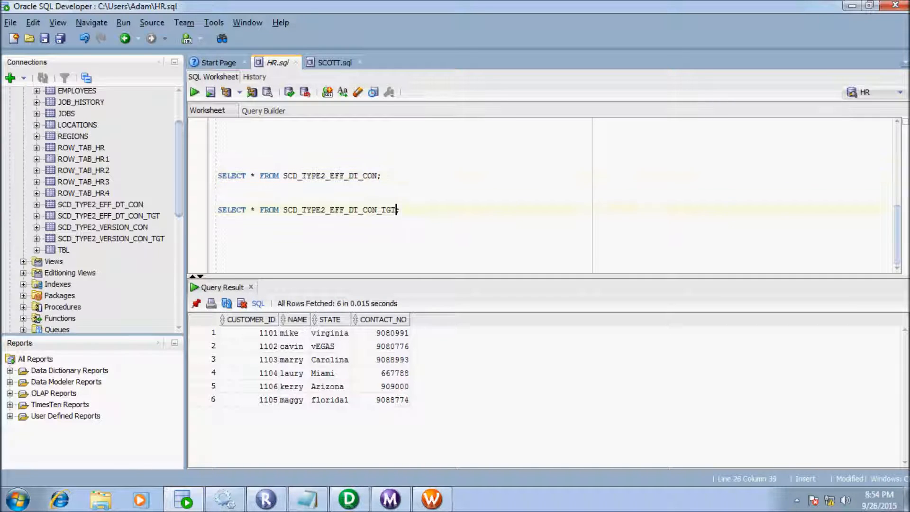
{"action": "key", "text": "End"}
{"action": "key", "text": "shift+Up"}
{"action": "key", "text": "shift+Up"}
{"action": "key", "text": "ctrl+Return"}
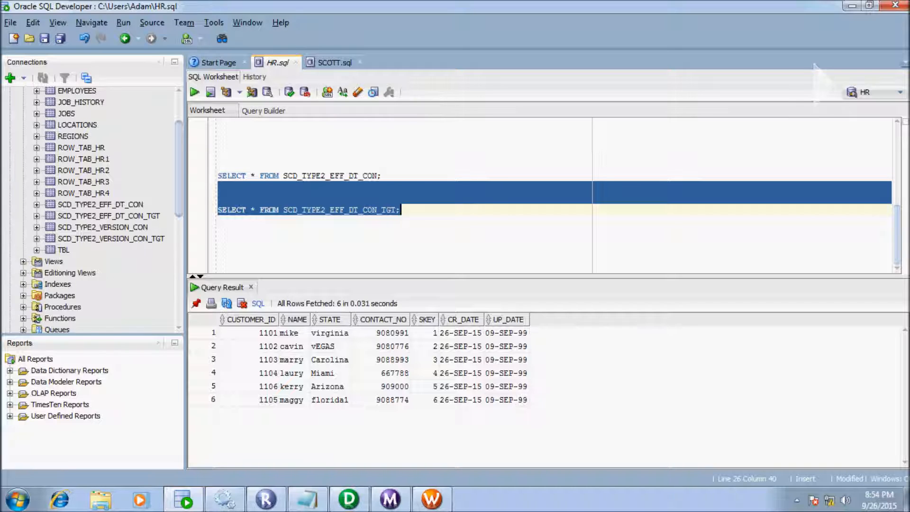
{"action": "left_click", "coordinate": [219, 255]}
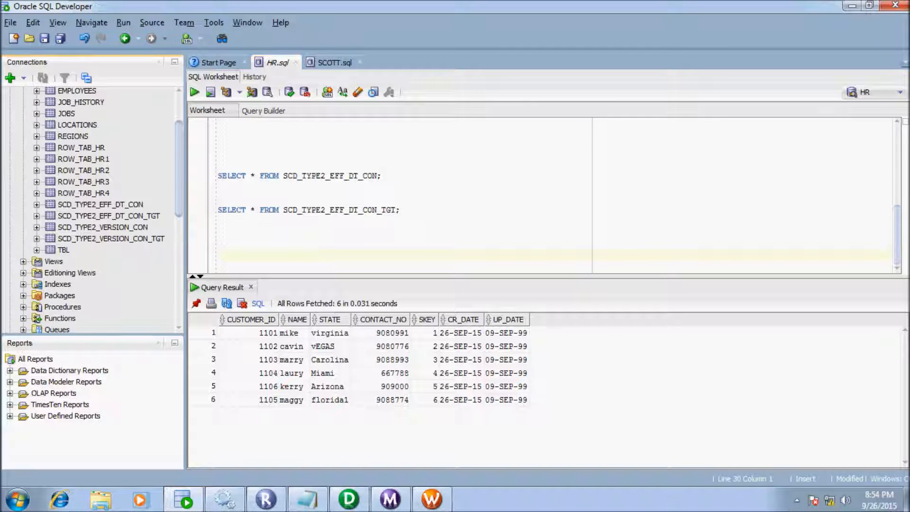
- Truncate the SCD_TYPE2_EFF_DT_CON_TGT table
{"action": "right_click", "coordinate": [90, 217]}
{"action": "mouse_move", "coordinate": [121, 290]}
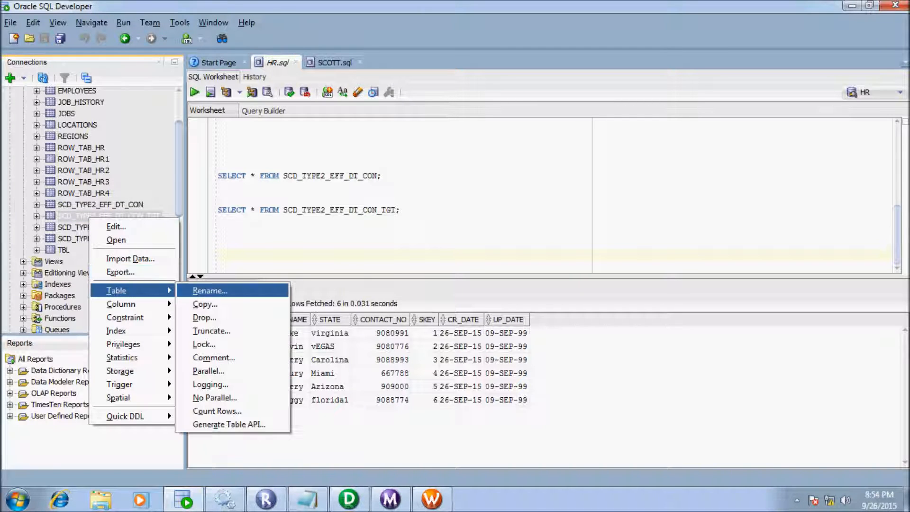
{"action": "left_click", "coordinate": [204, 330]}
{"action": "key", "text": "Return"}
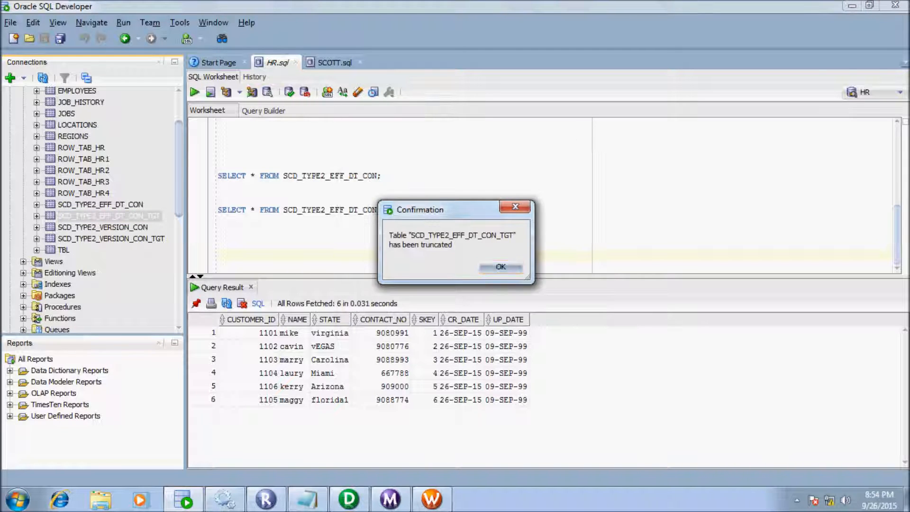
{"action": "key", "text": "Return"}
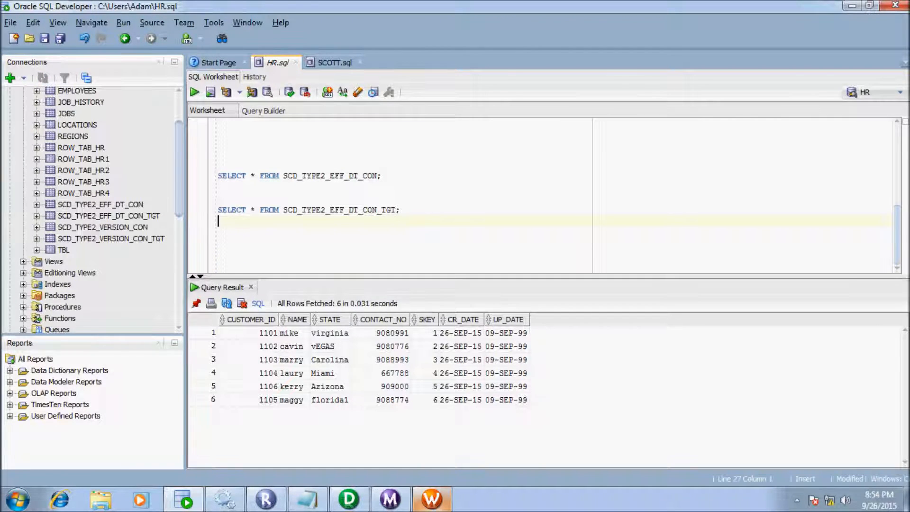
- Rerun s_m_scd_type_eff_dt and confirm 6 rows inserted, 0 updated in Workflow Monitor
{"action": "left_click", "coordinate": [432, 499]}
{"action": "right_click", "coordinate": [376, 258]}
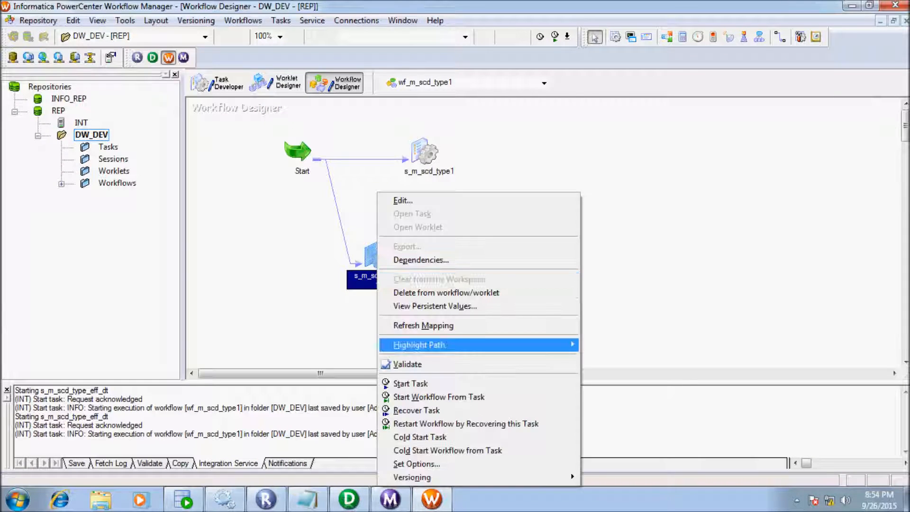
{"action": "left_click", "coordinate": [412, 383]}
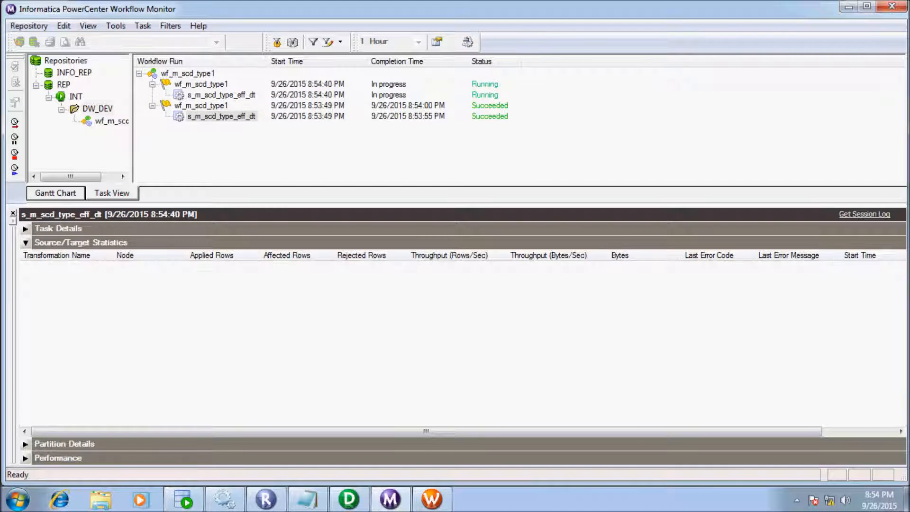
{"action": "left_click", "coordinate": [221, 95]}
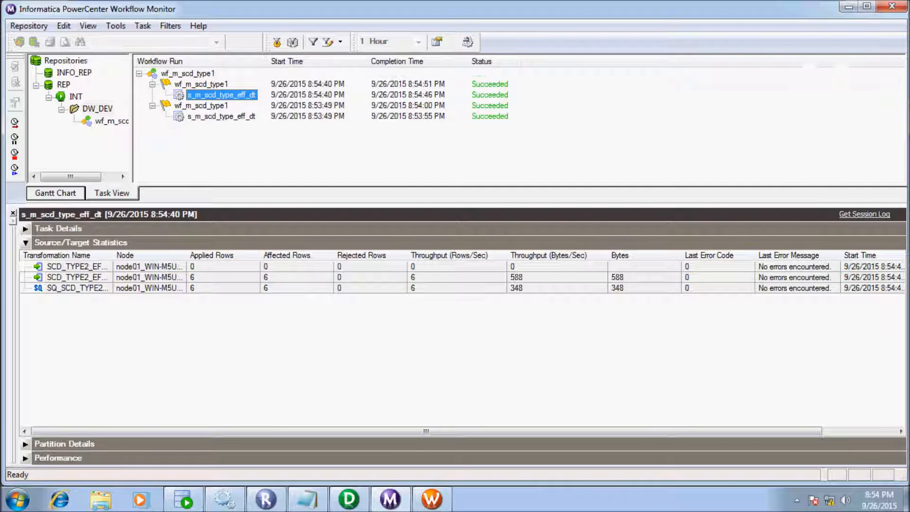
{"action": "left_click_drag", "start_coordinate": [113, 256], "coordinate": [164, 255]}
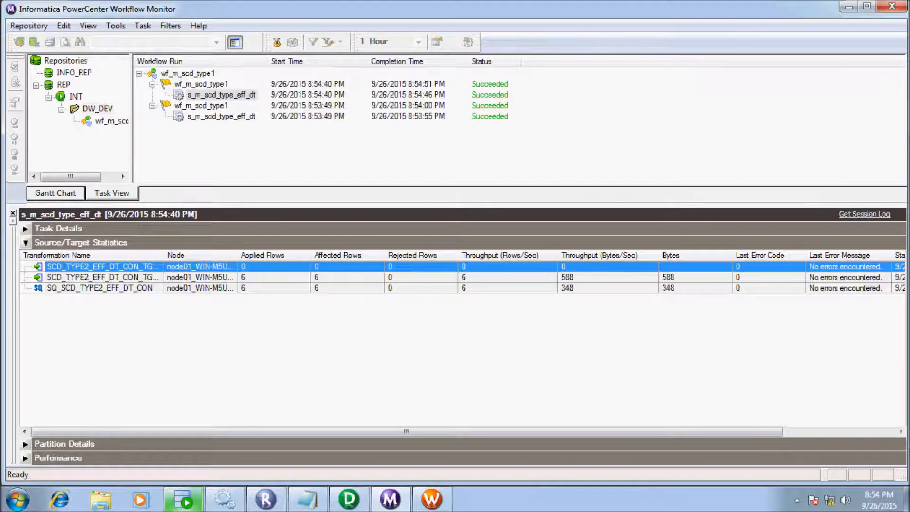
{"action": "left_click", "coordinate": [184, 499]}
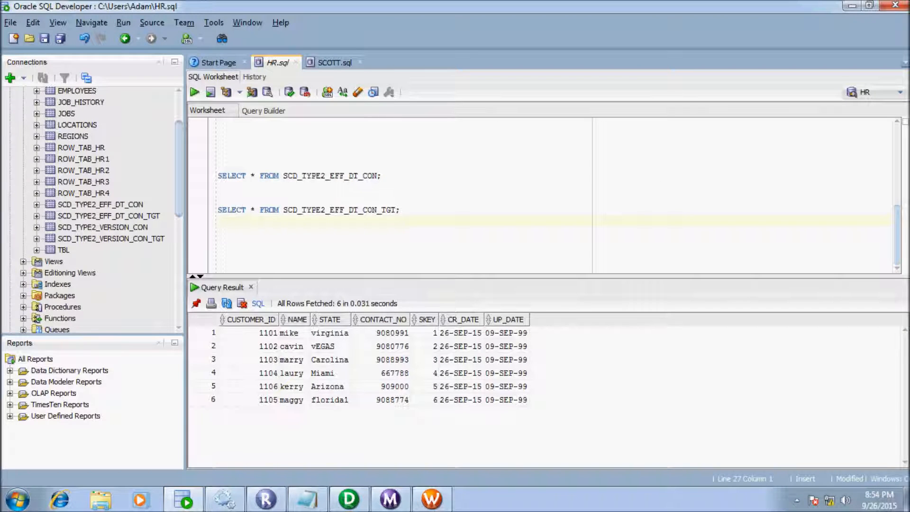
- Re-run the target query and inspect UP_DATE and CR_DATE for reloaded rows SKEY 7–12
{"action": "key", "text": "shift+Up"}
{"action": "key", "text": "shift+Up"}
{"action": "key", "text": "ctrl+Return"}
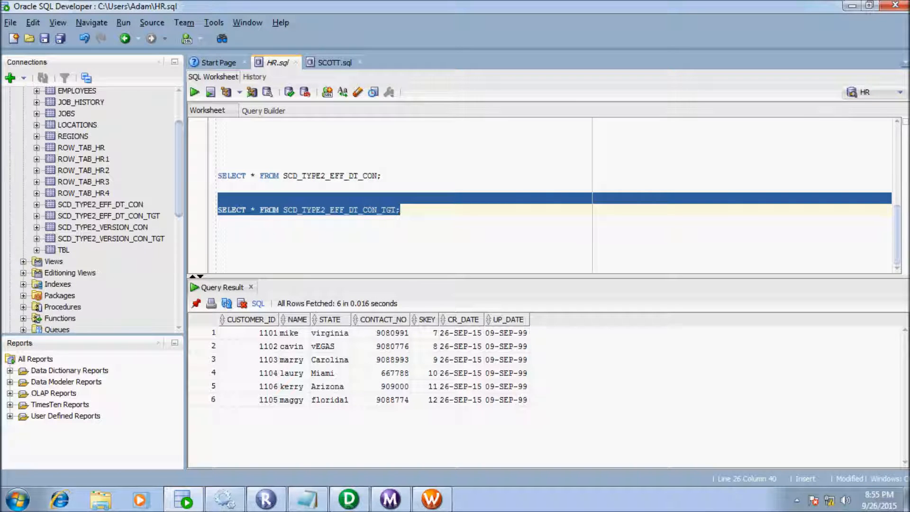
{"action": "left_click", "coordinate": [506, 333]}
{"action": "key", "text": "Down"}
{"action": "key", "text": "Down"}
{"action": "key", "text": "Down"}
{"action": "key", "text": "Down"}
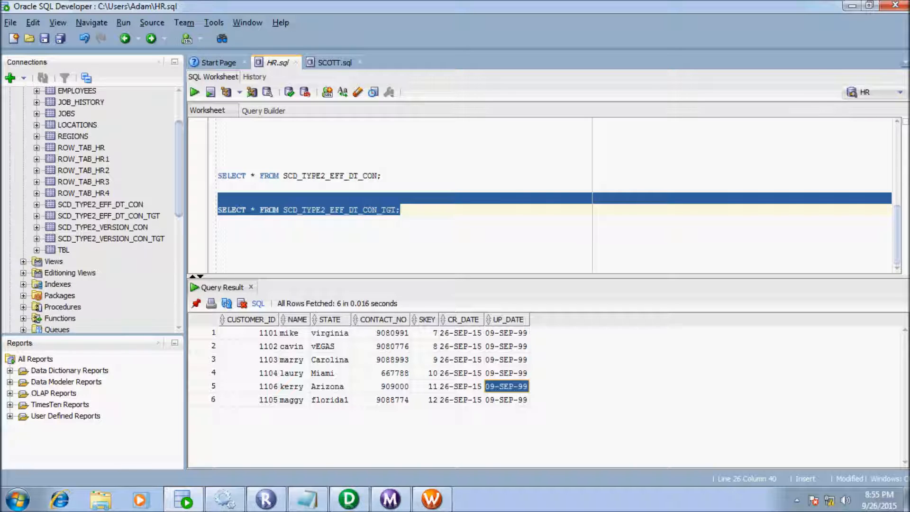
{"action": "key", "text": "Down"}
{"action": "key", "text": "Up"}
{"action": "key", "text": "Up"}
{"action": "key", "text": "Up"}
{"action": "key", "text": "Up"}
{"action": "key", "text": "Up"}
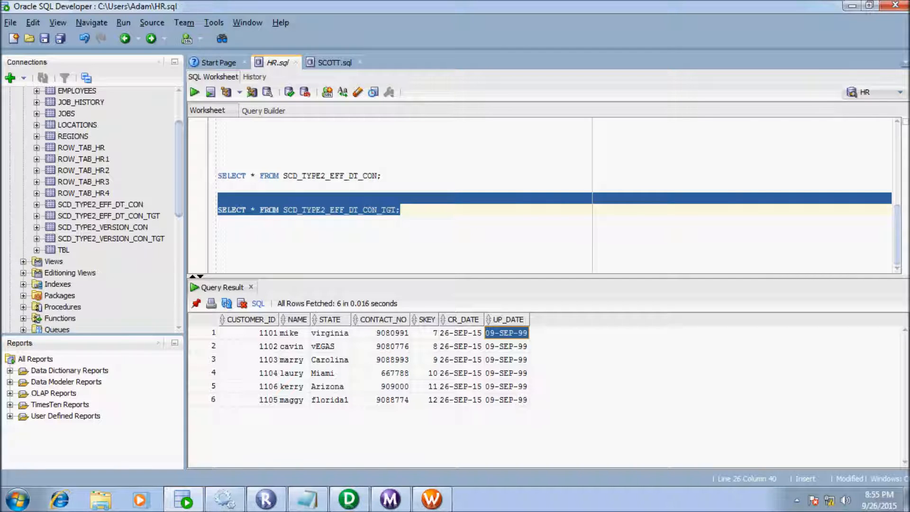
{"action": "key", "text": "Down"}
{"action": "key", "text": "Down"}
{"action": "key", "text": "Down"}
{"action": "key", "text": "Down"}
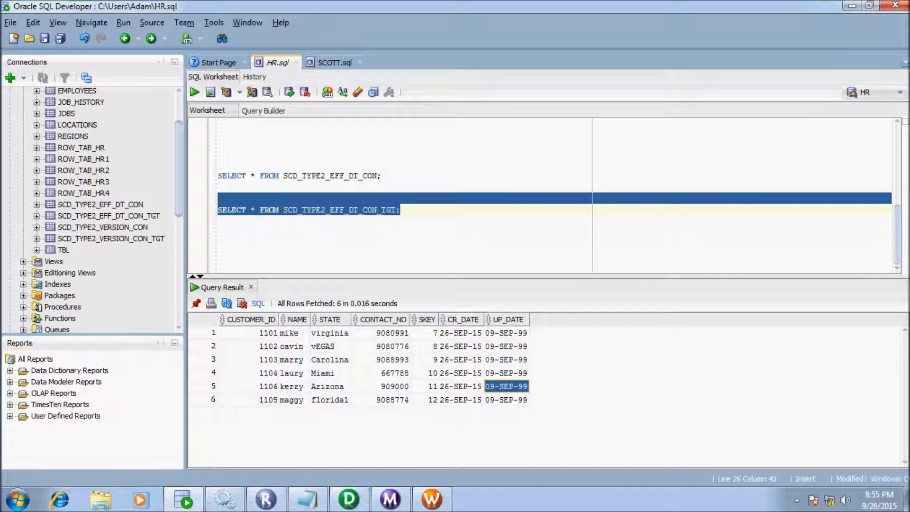
{"action": "left_click", "coordinate": [506, 399]}
{"action": "left_click", "coordinate": [461, 346]}
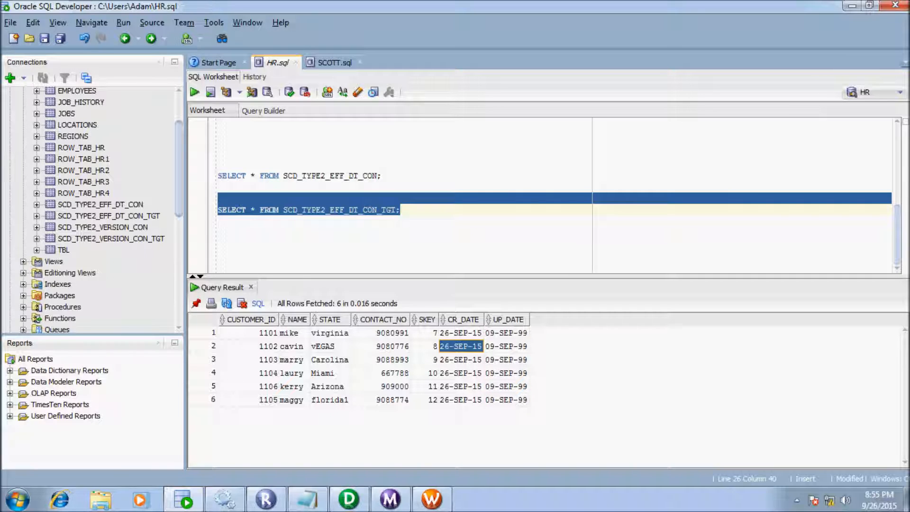
{"action": "key", "text": "Down"}
{"action": "key", "text": "Down"}
{"action": "key", "text": "Down"}
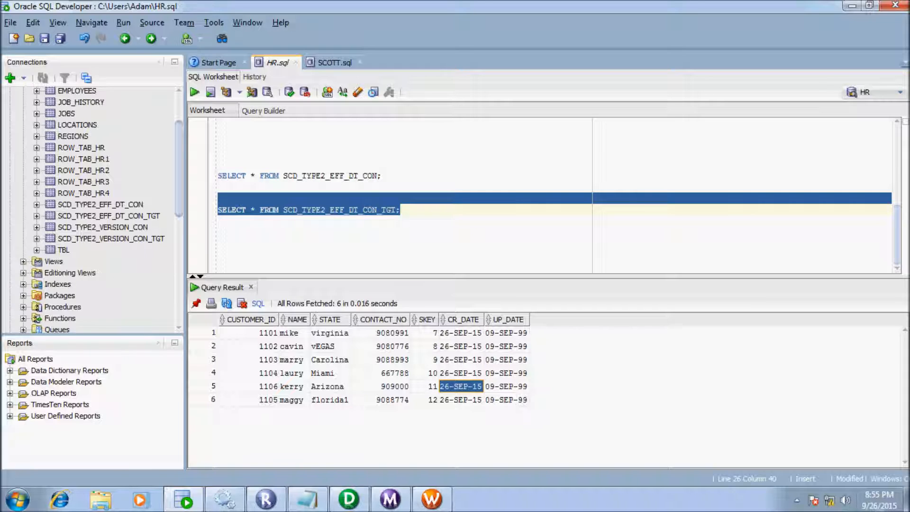
{"action": "left_click", "coordinate": [218, 232]}
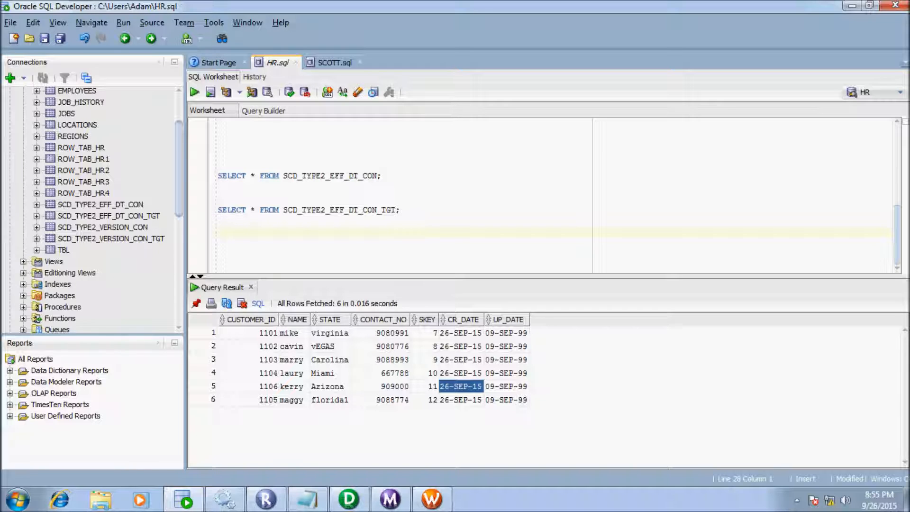
- Open SCD_TYPE2_EFF_DT_CON's Data tab and review its STATE and CONTACT_NO values
{"action": "double_click", "coordinate": [101, 205]}
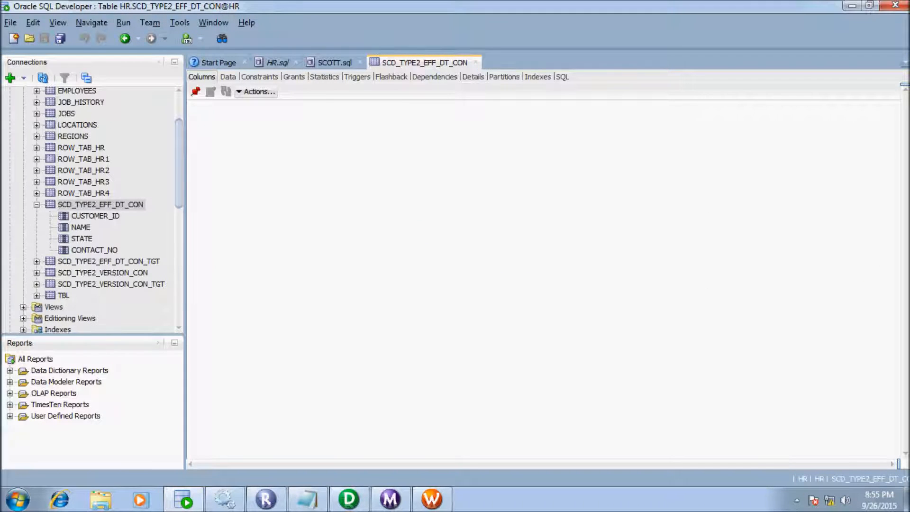
{"action": "left_click", "coordinate": [228, 77]}
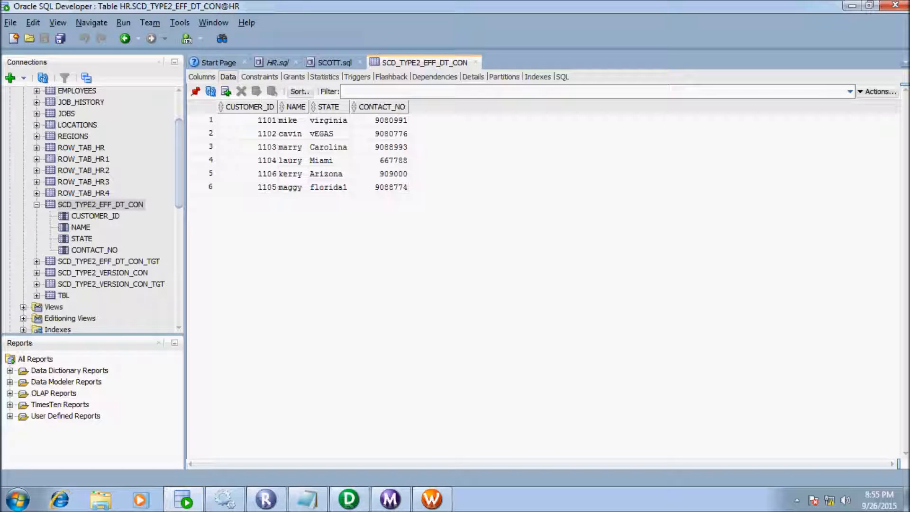
{"action": "left_click", "coordinate": [328, 107]}
{"action": "left_click", "coordinate": [382, 107]}
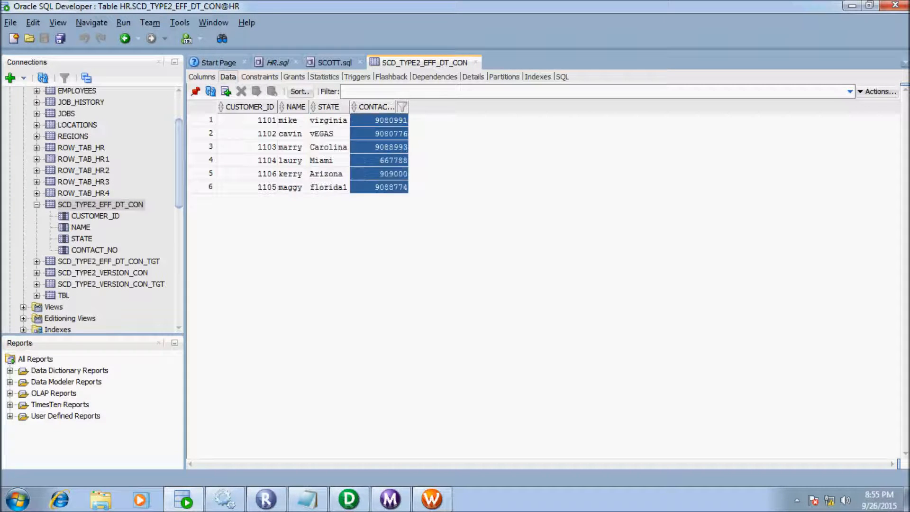
- Change customer 1102's STATE from vEGAS to Texas and commit the change
{"action": "left_click", "coordinate": [329, 134]}
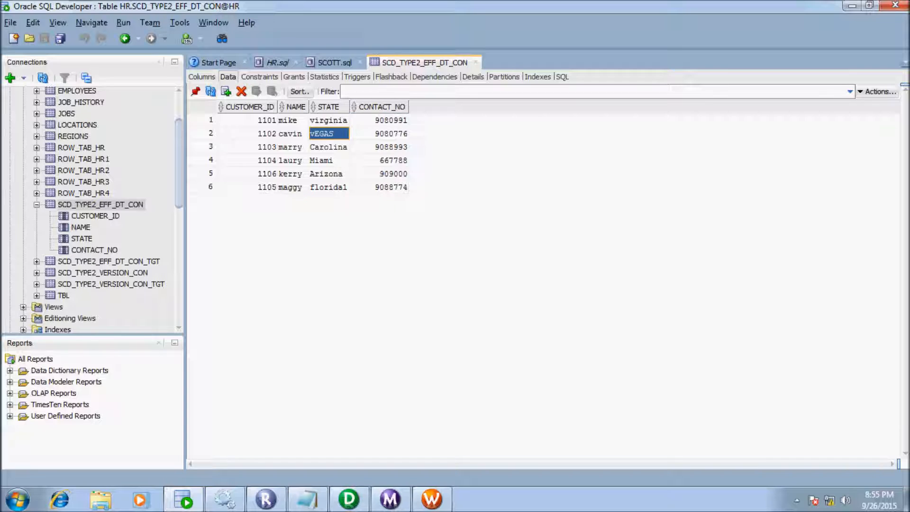
{"action": "key", "text": "BackSpace"}
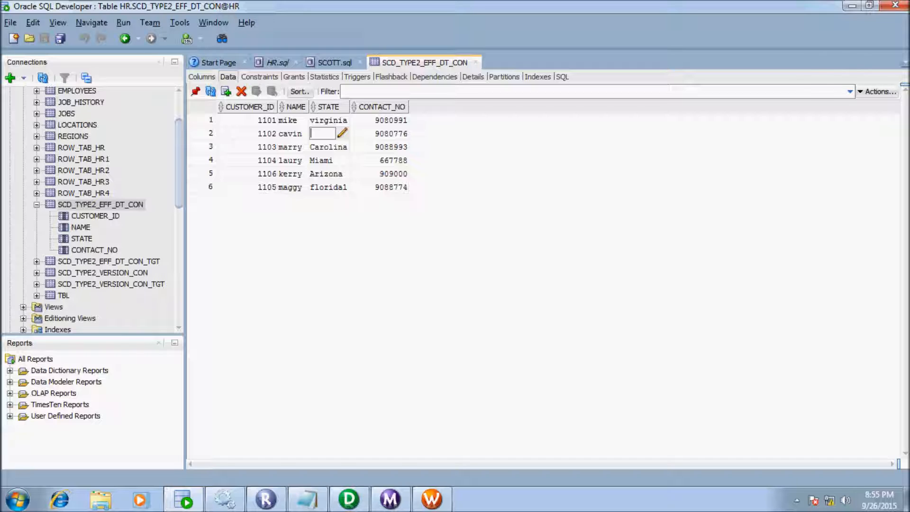
{"action": "type", "text": "Texas"}
{"action": "key", "text": "Return"}
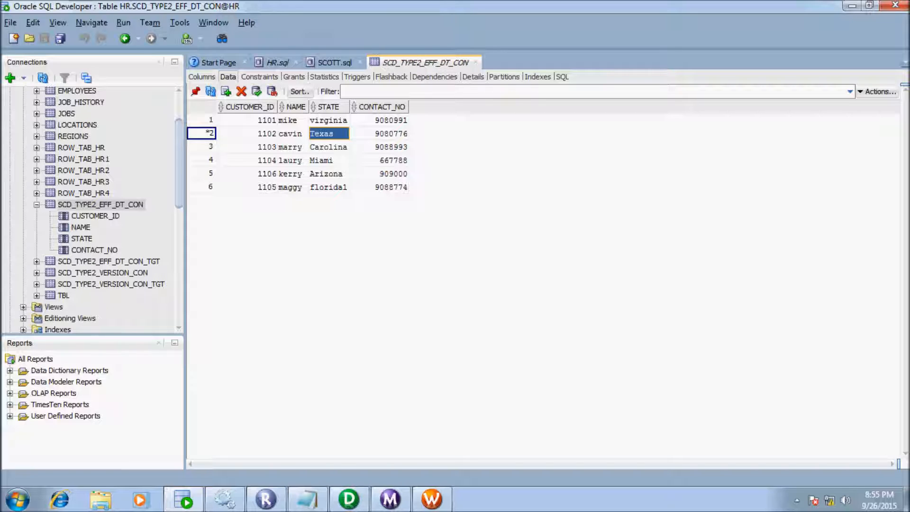
{"action": "left_click", "coordinate": [256, 91]}
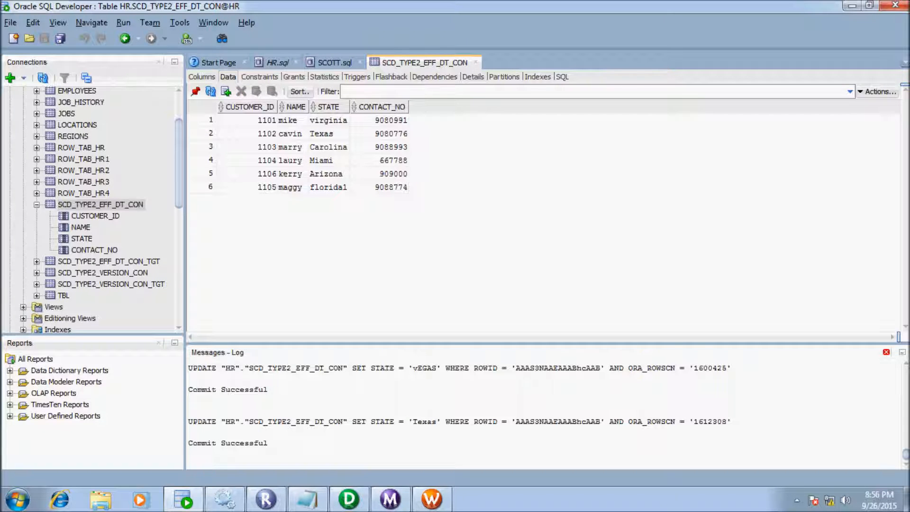
{"action": "left_click", "coordinate": [886, 352]}
{"action": "left_click", "coordinate": [431, 499]}
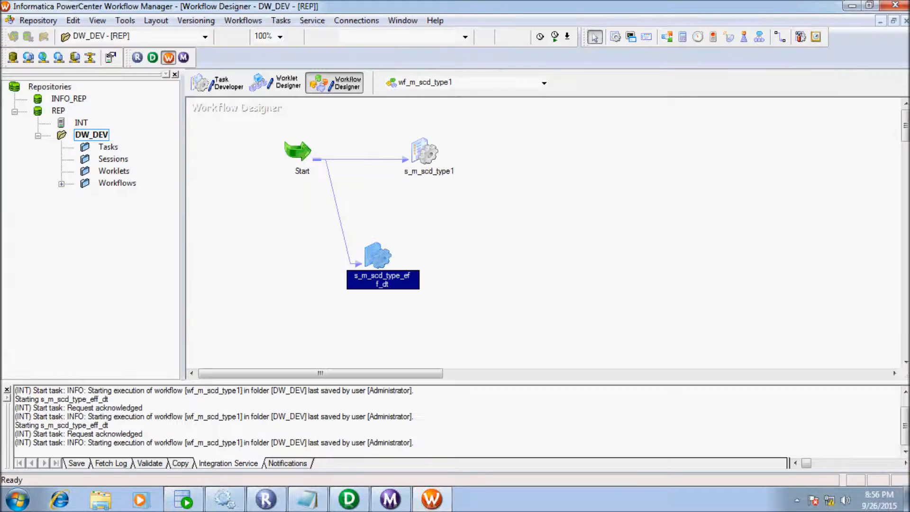
- Rerun s_m_scd_type_eff_dt and confirm one row each reached the update and insert targets
{"action": "right_click", "coordinate": [377, 258]}
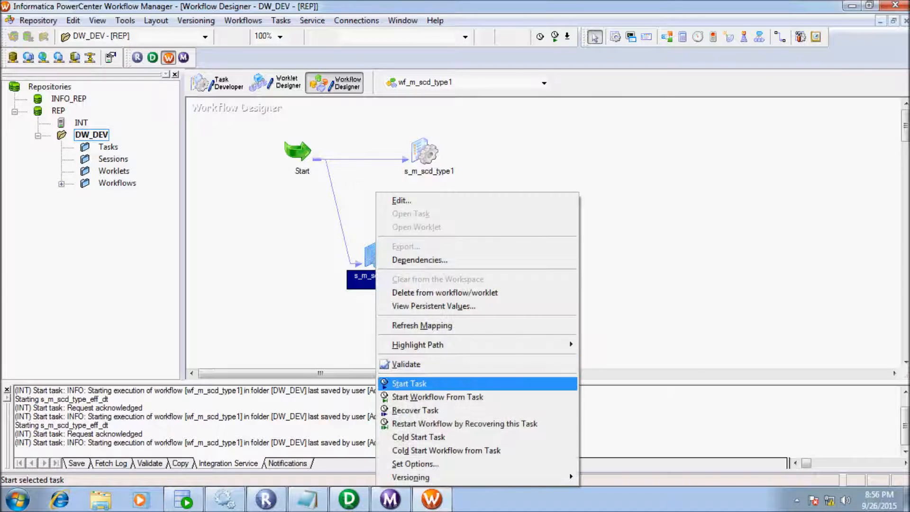
{"action": "left_click", "coordinate": [409, 383]}
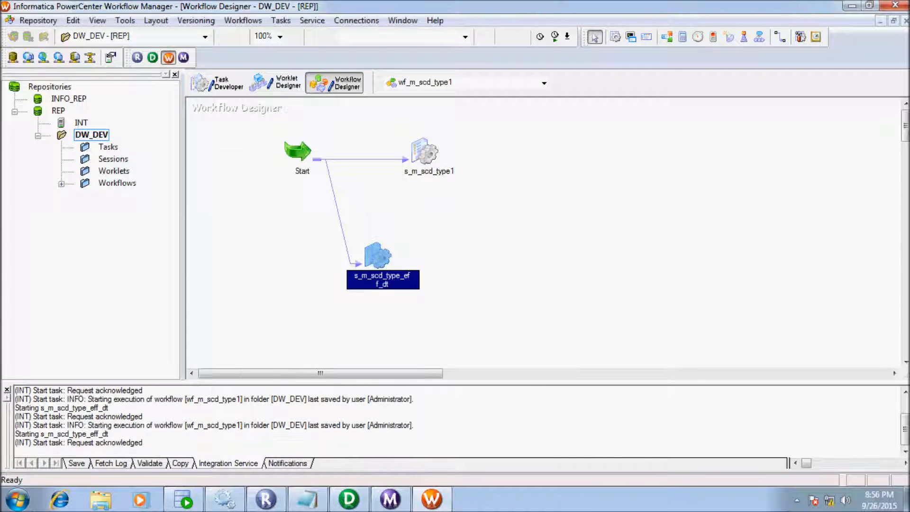
{"action": "key", "text": "alt+Tab"}
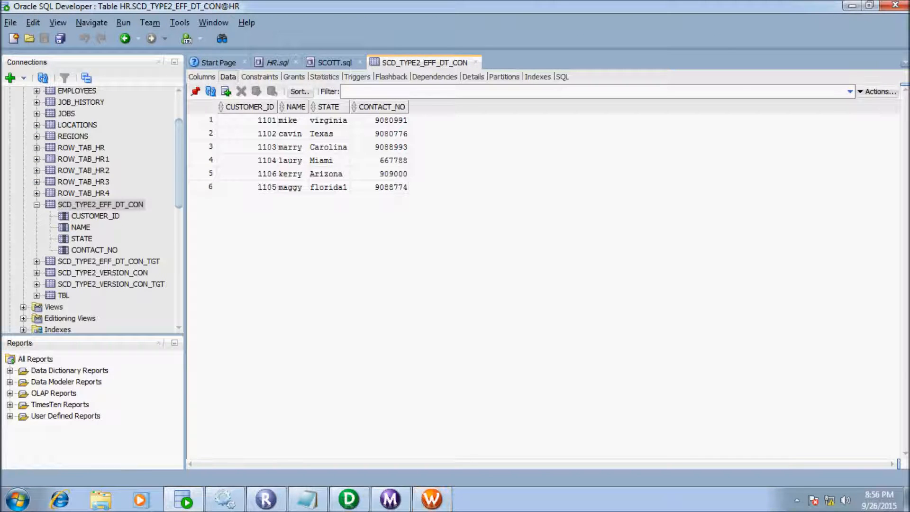
{"action": "key", "text": "alt+Tab"}
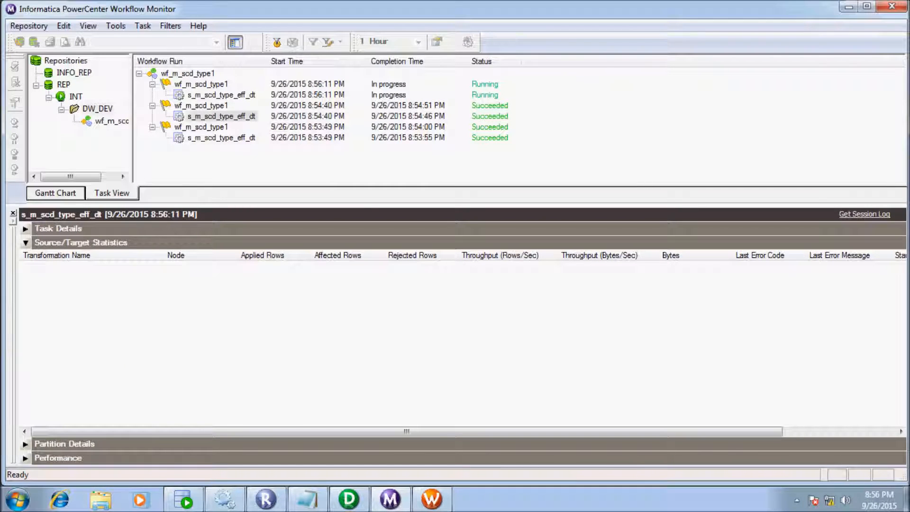
{"action": "left_click", "coordinate": [222, 95]}
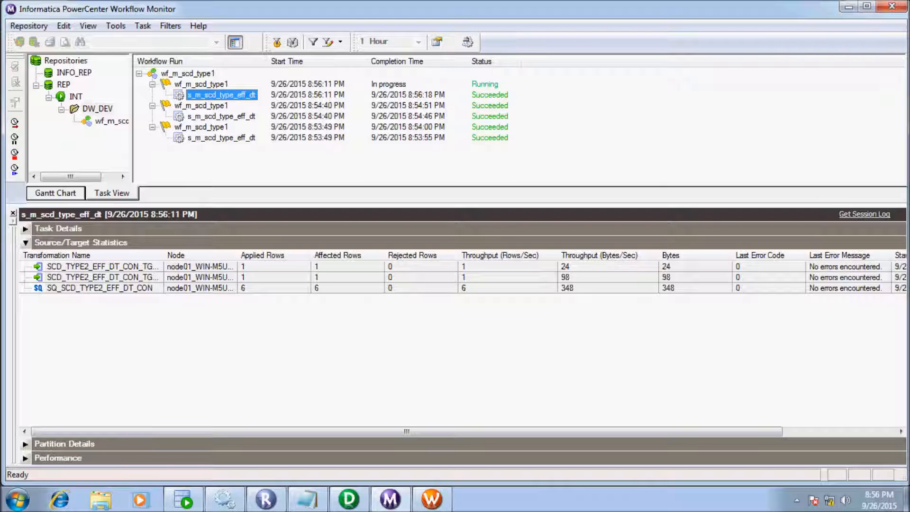
{"action": "left_click", "coordinate": [102, 266]}
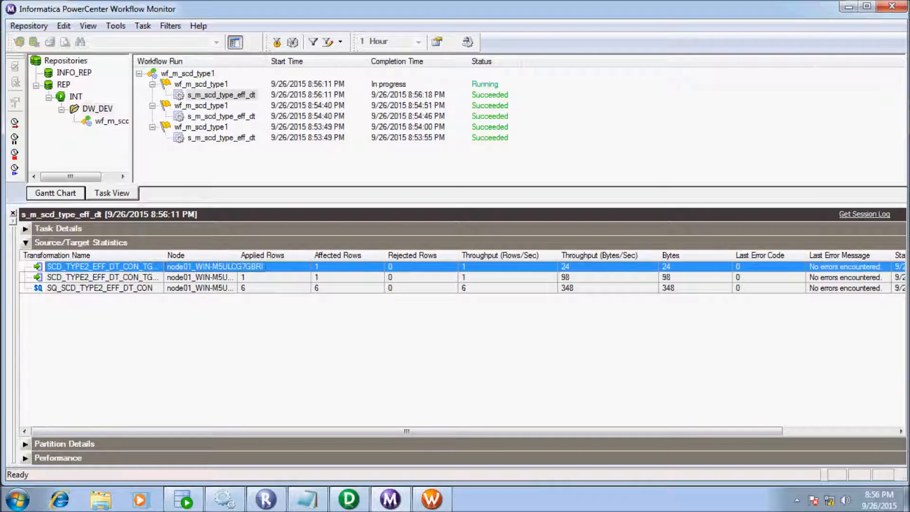
{"action": "left_click", "coordinate": [123, 277]}
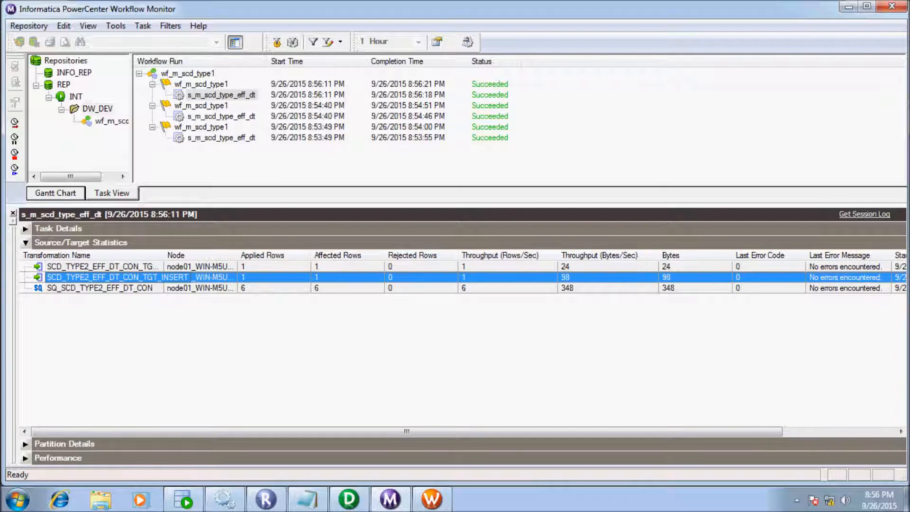
{"action": "left_click", "coordinate": [184, 499]}
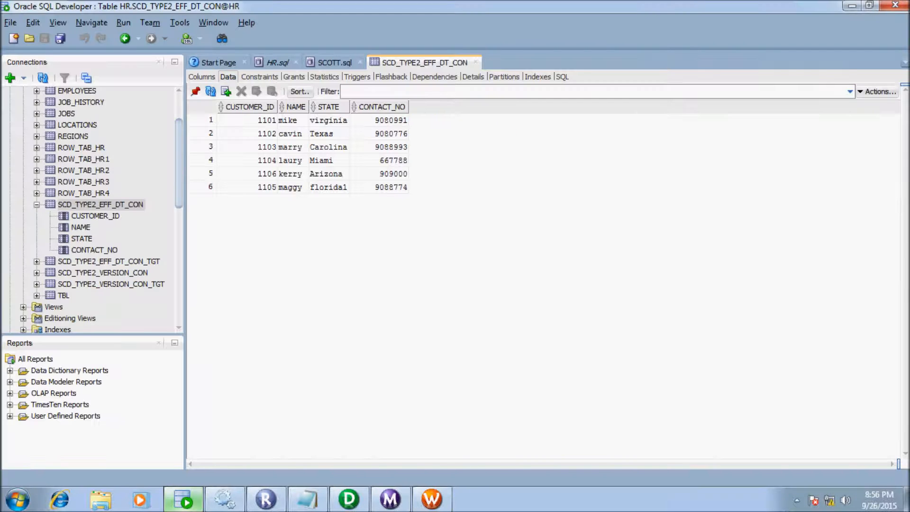
{"action": "left_click", "coordinate": [278, 63]}
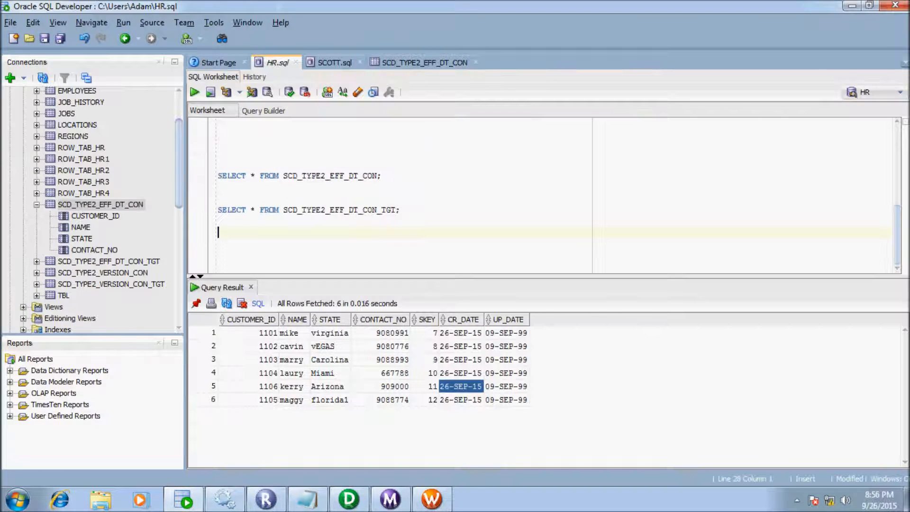
- Query the target and check 1102's old vEGAS row: SKEY 8, end date 26-SEP-15
{"action": "left_click_drag", "start_coordinate": [401, 210], "coordinate": [307, 210]}
{"action": "triple_click", "coordinate": [307, 210]}
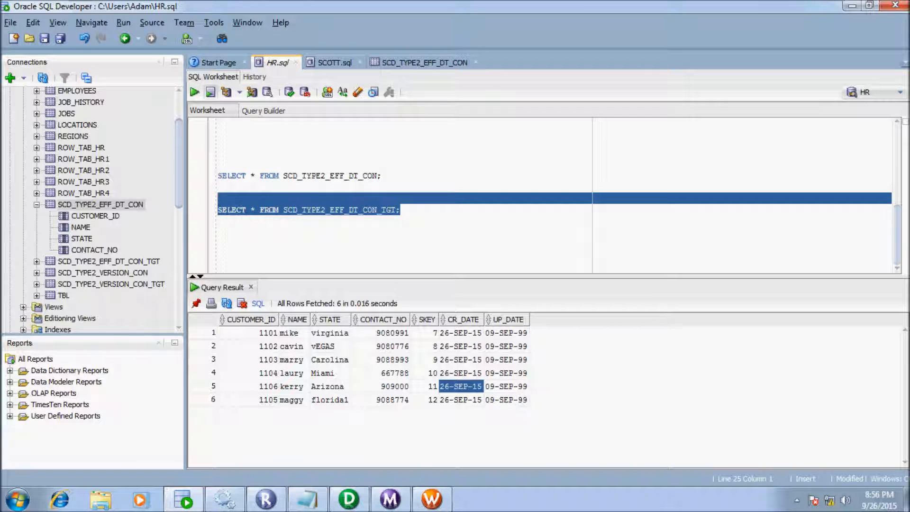
{"action": "key", "text": "ctrl+Return"}
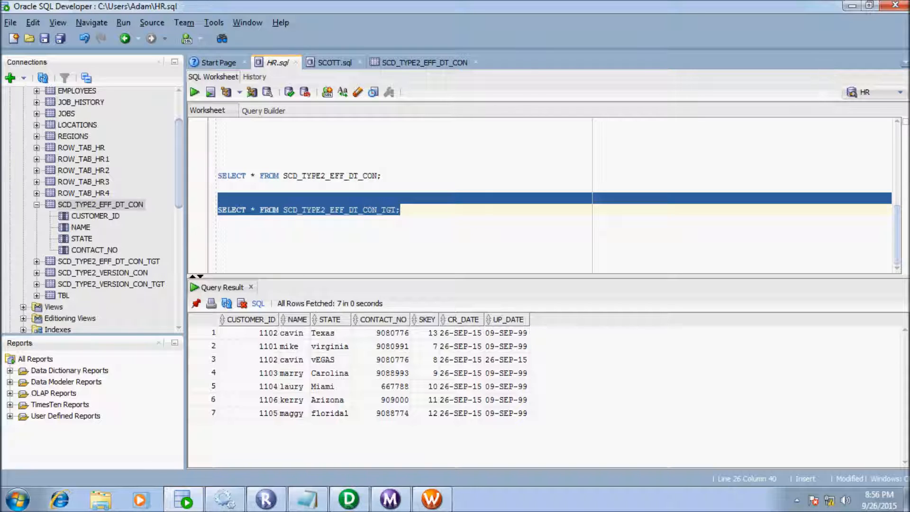
{"action": "left_click", "coordinate": [330, 360]}
{"action": "left_click", "coordinate": [294, 359]}
{"action": "left_click", "coordinate": [256, 360]}
{"action": "left_click", "coordinate": [330, 359]}
{"action": "left_click", "coordinate": [380, 360]}
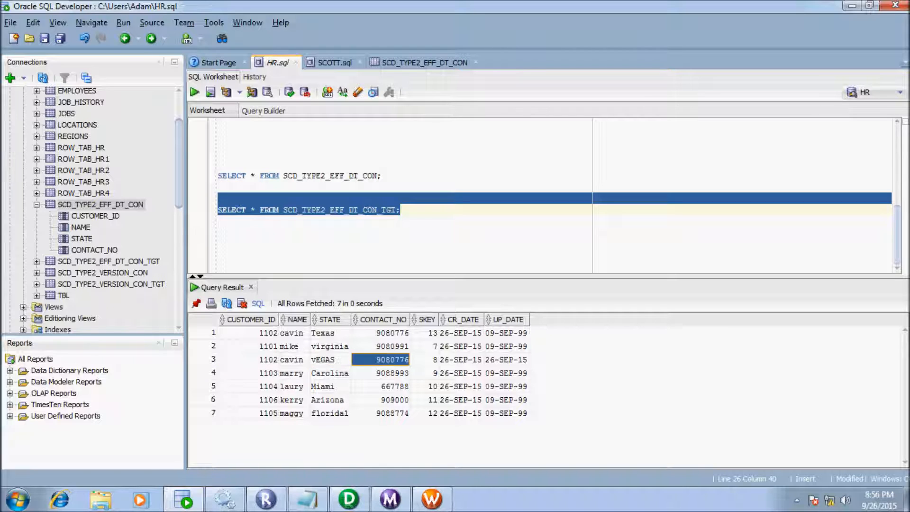
{"action": "left_click", "coordinate": [461, 360]}
{"action": "left_click", "coordinate": [506, 360]}
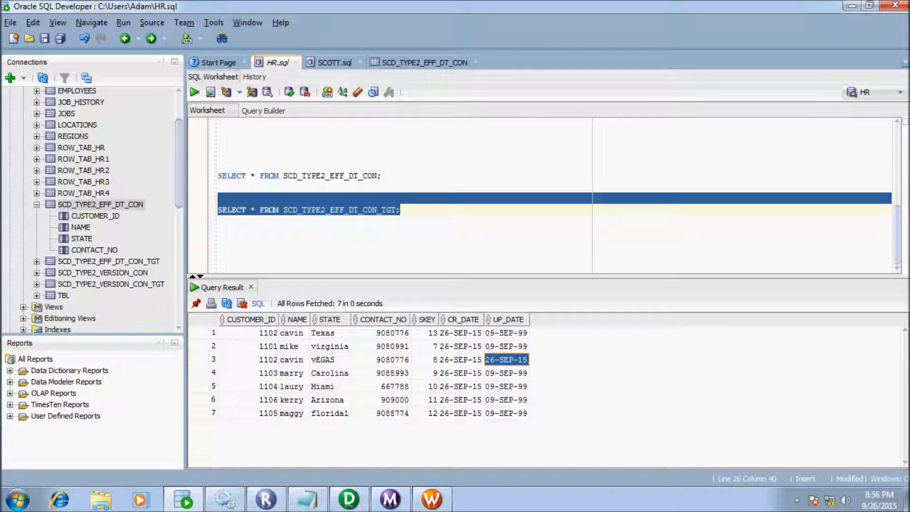
{"action": "left_click", "coordinate": [425, 359]}
{"action": "left_click", "coordinate": [330, 359]}
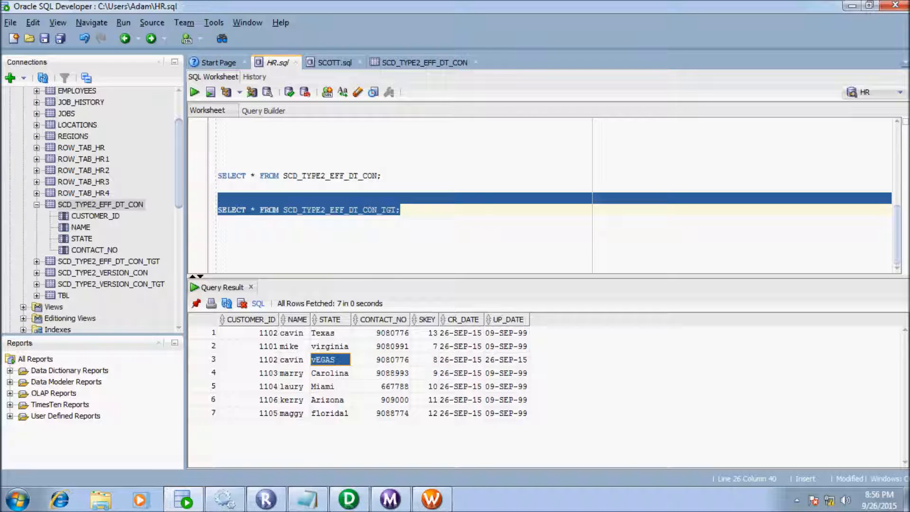
- Check 1102's new Texas row with open end date 09-SEP-99, then return to the source table
{"action": "left_click", "coordinate": [380, 333]}
{"action": "left_click", "coordinate": [294, 333]}
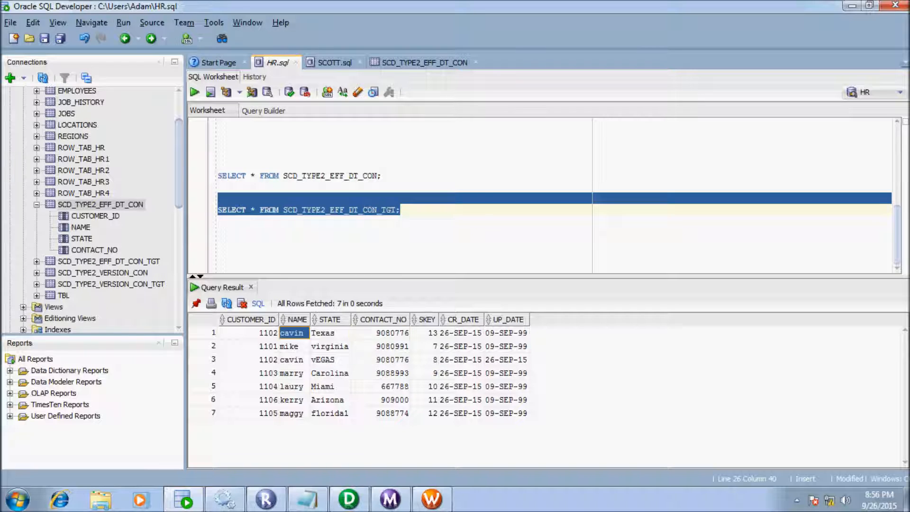
{"action": "left_click", "coordinate": [251, 333]}
{"action": "left_click", "coordinate": [381, 333]}
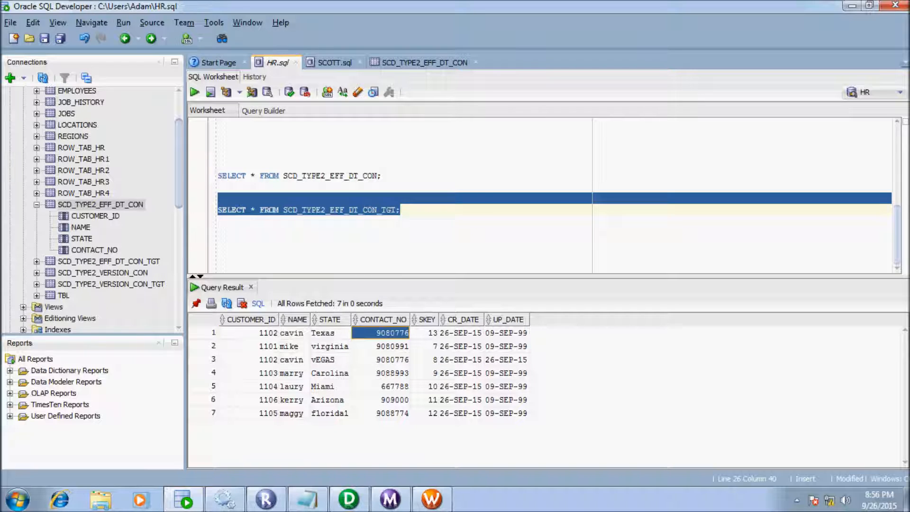
{"action": "left_click", "coordinate": [506, 333]}
{"action": "left_click", "coordinate": [219, 232]}
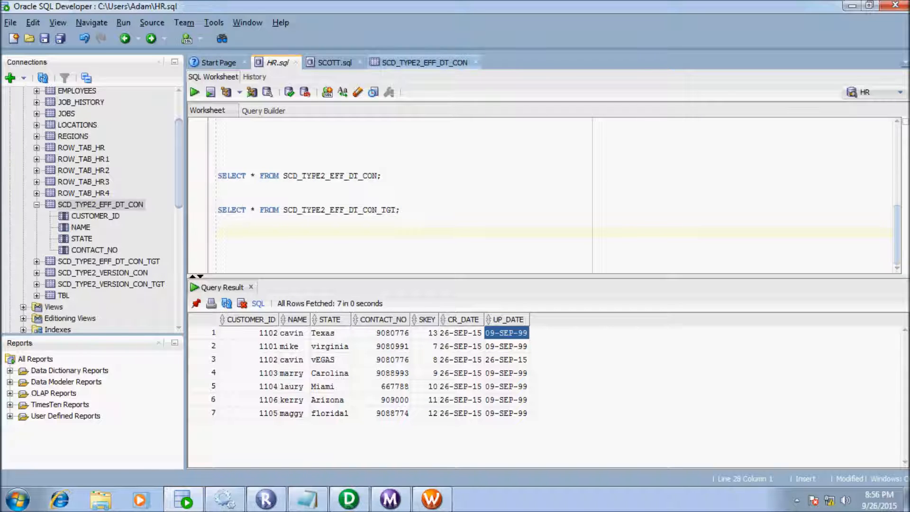
{"action": "left_click", "coordinate": [424, 62]}
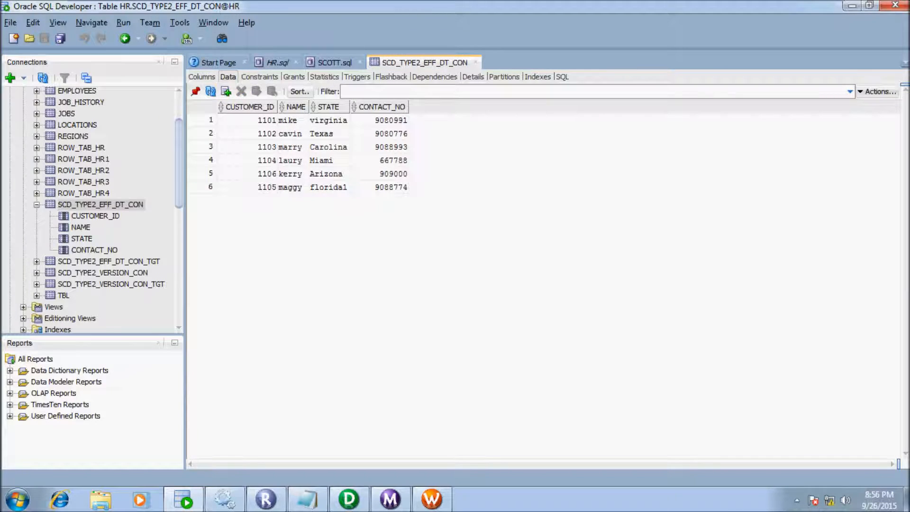
- Insert new customer 1107 with state London and a contact number, then commit it
{"action": "left_click", "coordinate": [225, 91]}
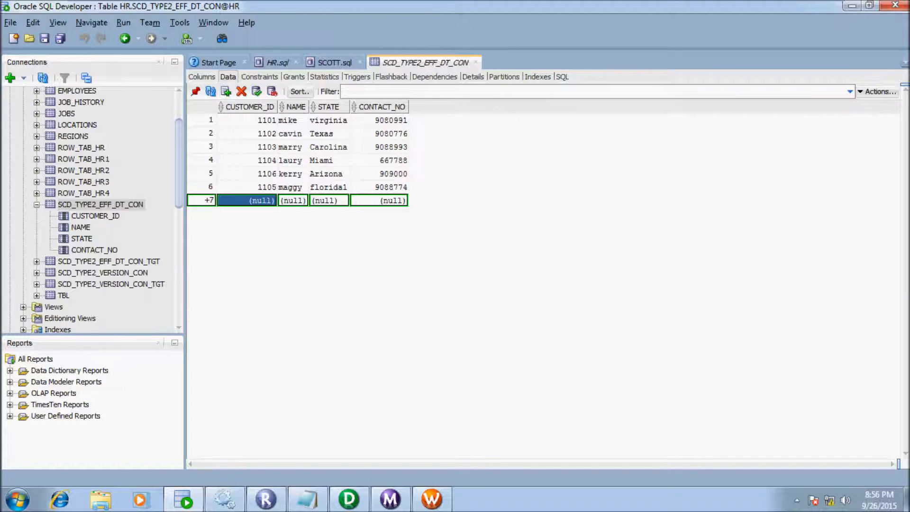
{"action": "type", "text": "1107"}
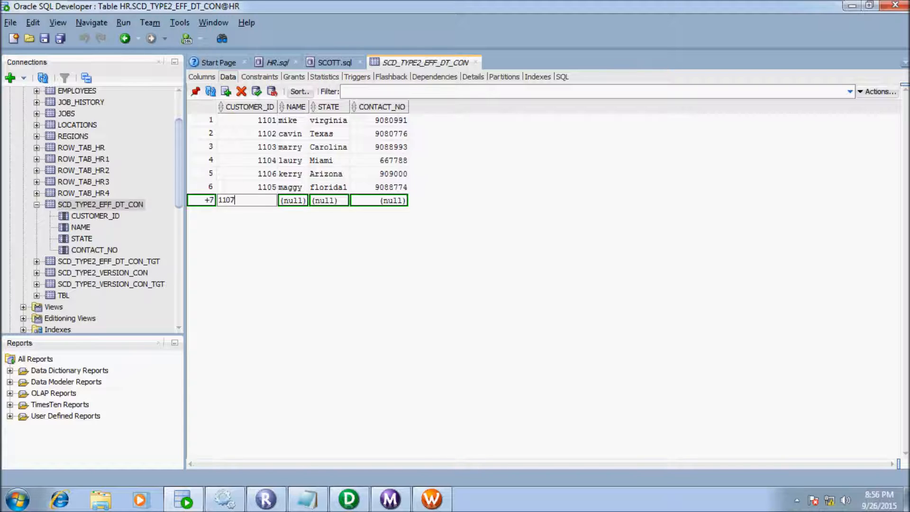
{"action": "key", "text": "Tab"}
{"action": "type", "text": "nicky"}
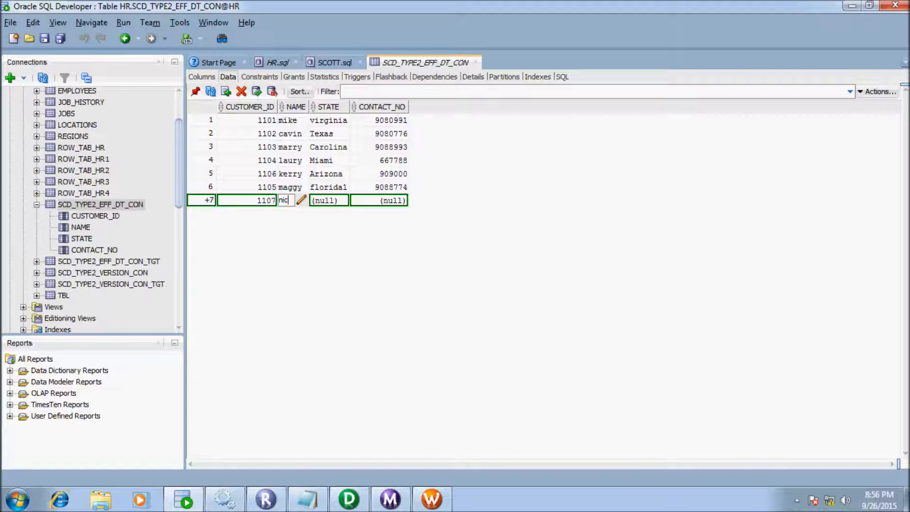
{"action": "key", "text": "Tab"}
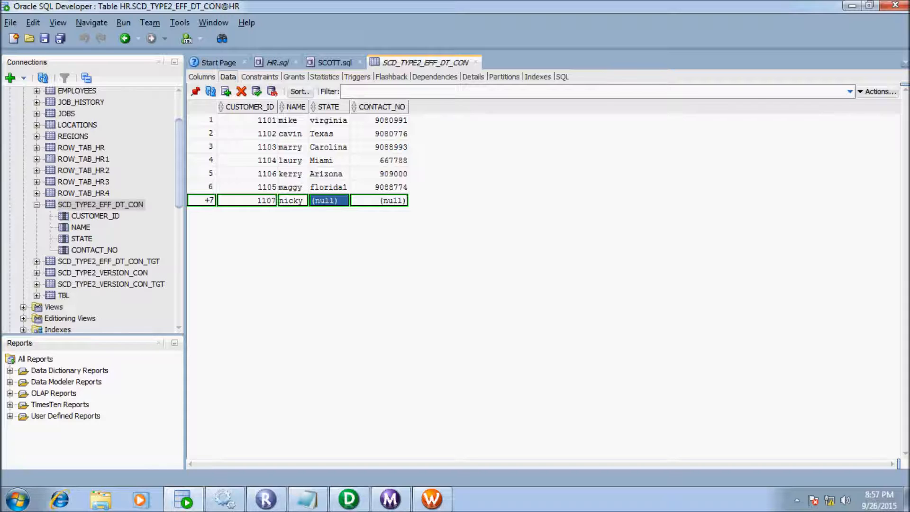
{"action": "type", "text": "London"}
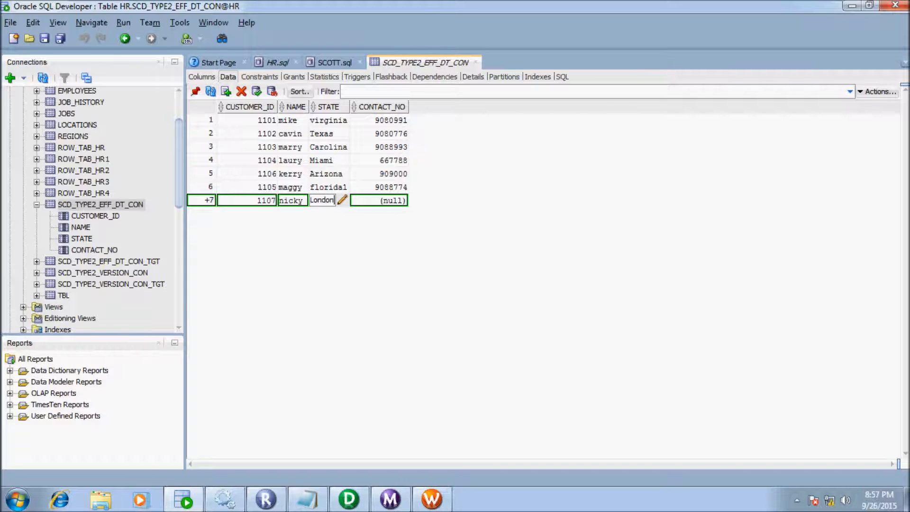
{"action": "key", "text": "Tab"}
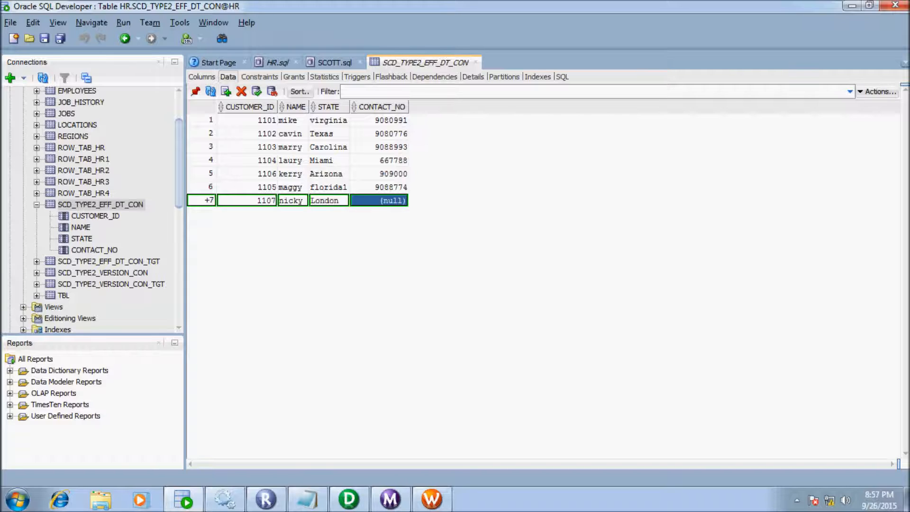
{"action": "type", "text": "90"}
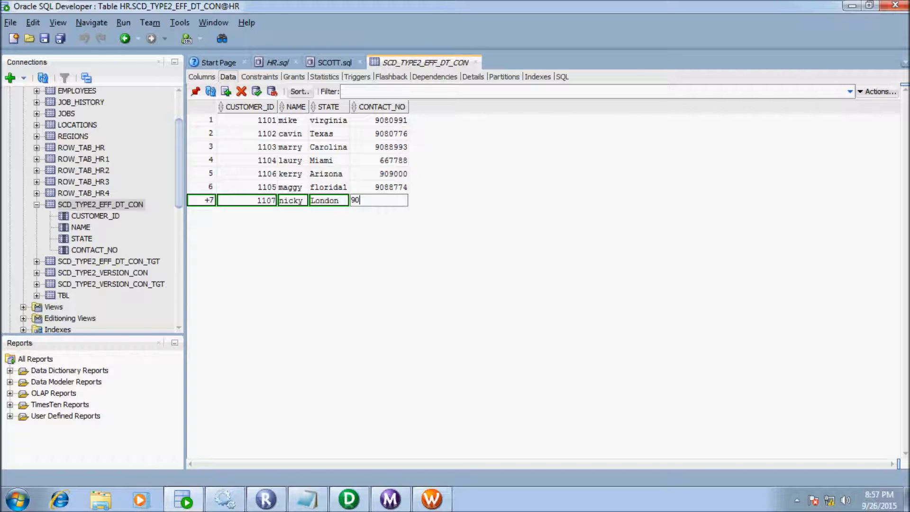
{"action": "type", "text": "7066"}
{"action": "key", "text": "Return"}
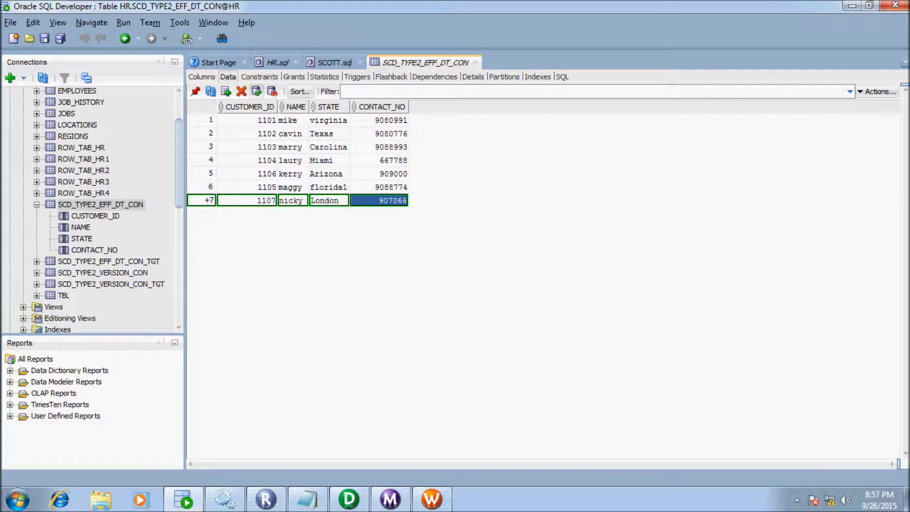
{"action": "left_click", "coordinate": [256, 92]}
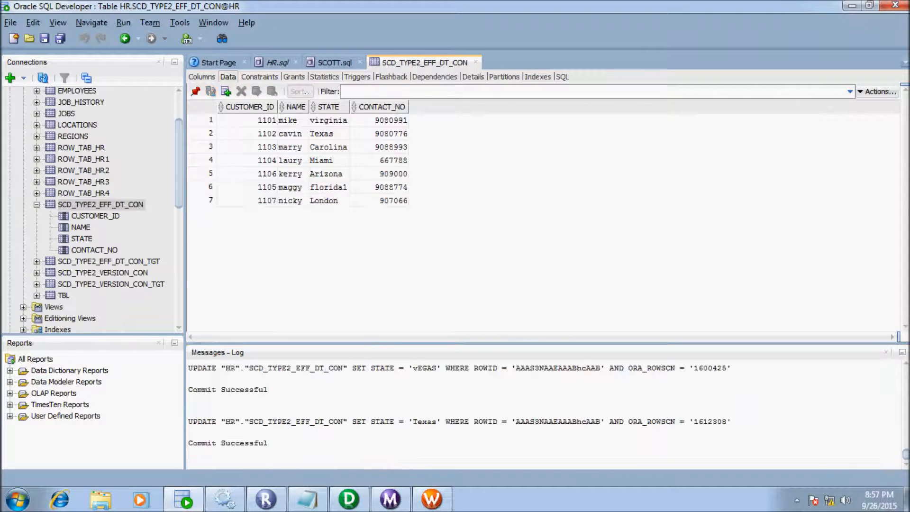
{"action": "left_click", "coordinate": [886, 353]}
- Change the Arizona customer's contact number, replacing its last digit with 2, and commit
{"action": "left_click", "coordinate": [248, 200]}
{"action": "left_click", "coordinate": [329, 201]}
{"action": "left_click", "coordinate": [379, 200]}
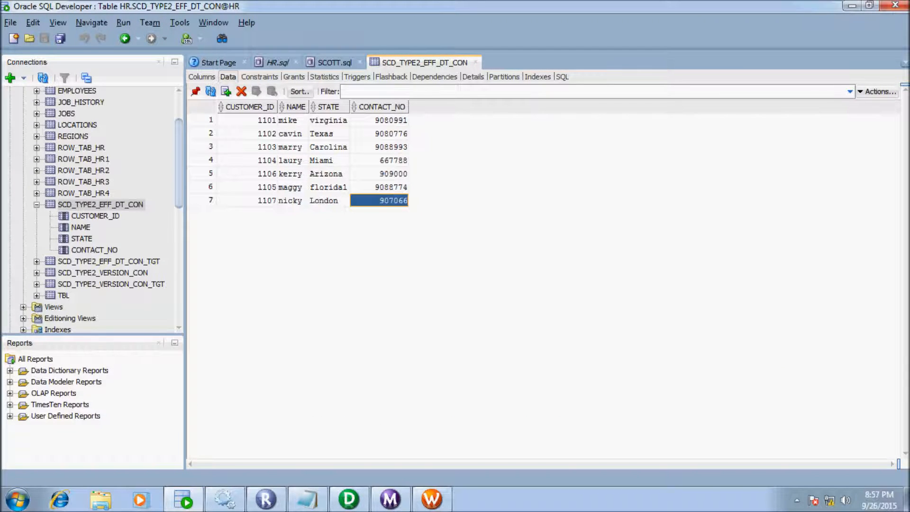
{"action": "left_click", "coordinate": [293, 174]}
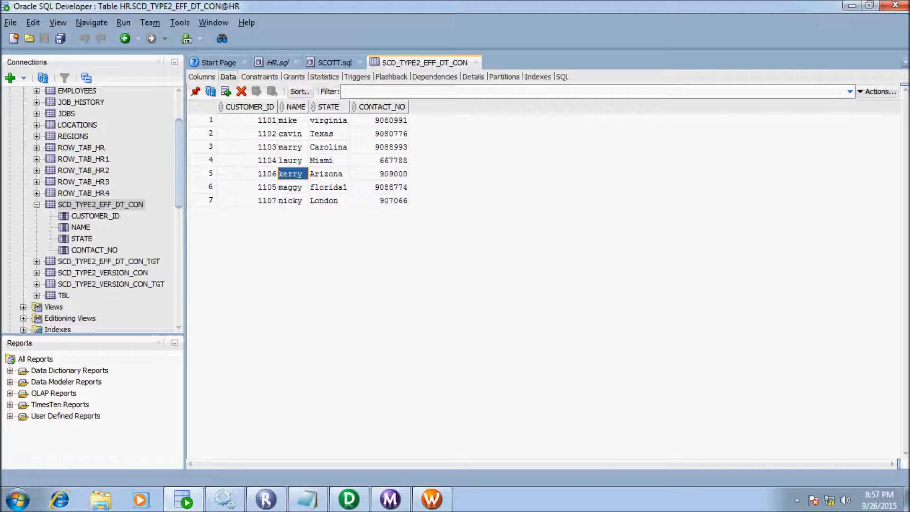
{"action": "left_click", "coordinate": [379, 174]}
{"action": "double_click", "coordinate": [379, 174]}
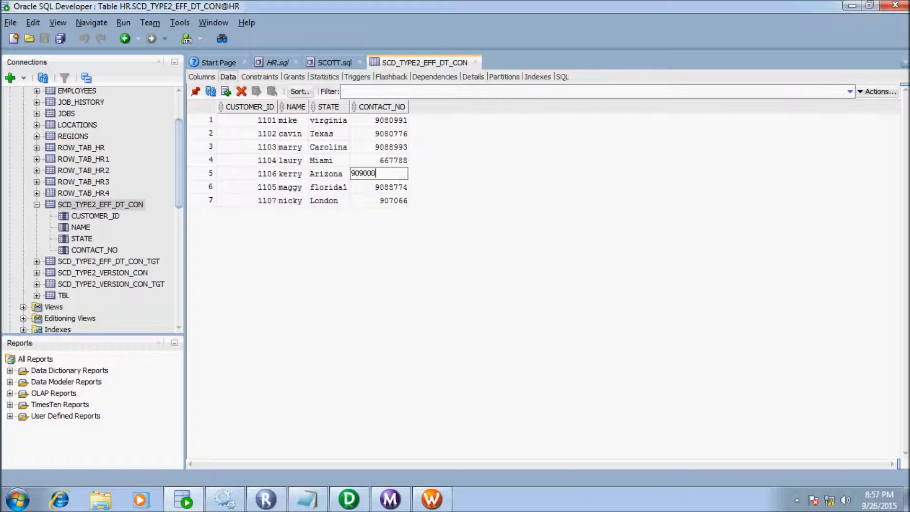
{"action": "key", "text": "BackSpace"}
{"action": "type", "text": "2"}
{"action": "key", "text": "Return"}
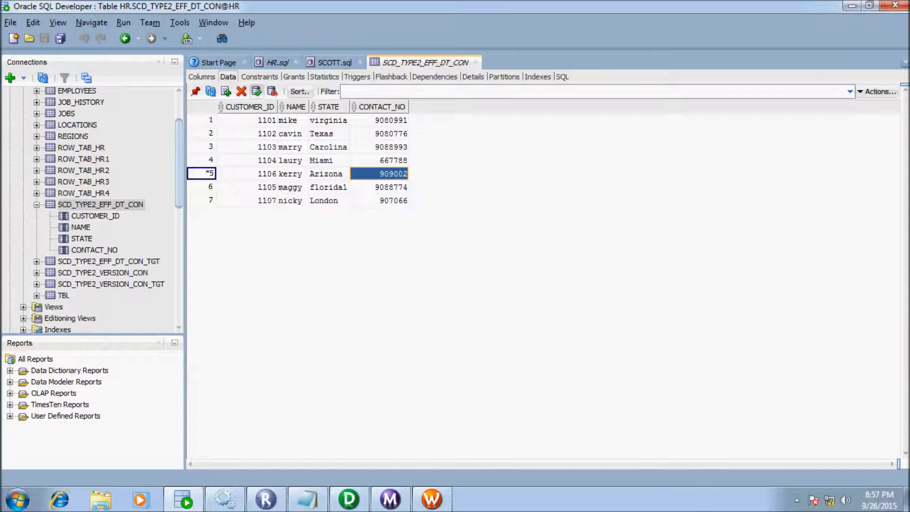
{"action": "left_click", "coordinate": [256, 91]}
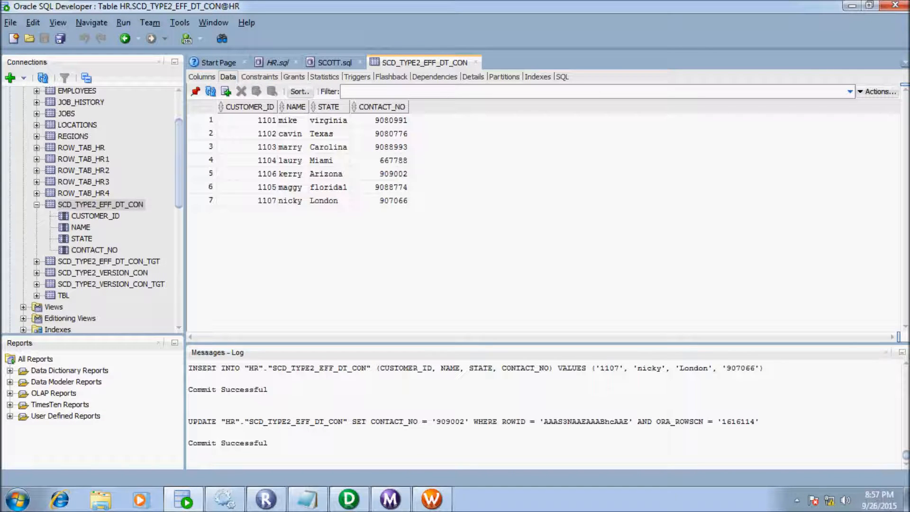
{"action": "left_click", "coordinate": [886, 352]}
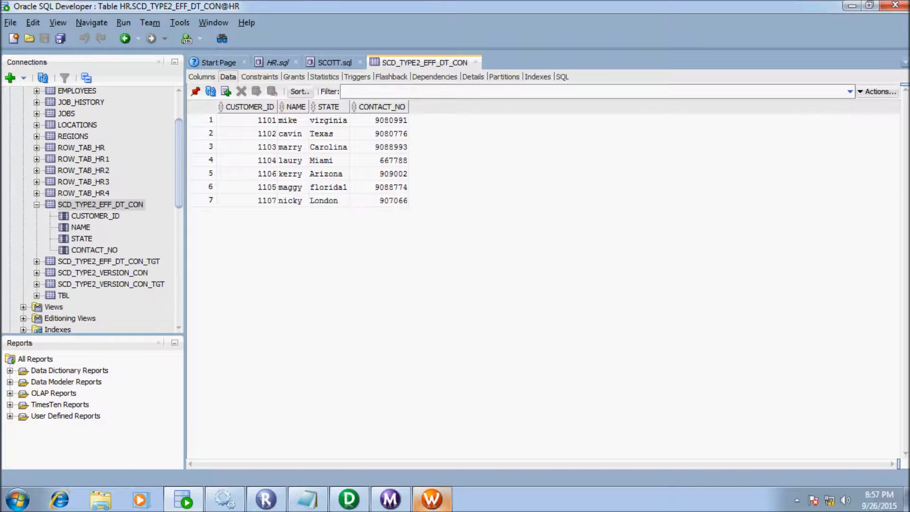
{"action": "left_click", "coordinate": [431, 499]}
- Rerun the SCD workflow from its session task, then return to the HR.sql worksheet after it succeeds
{"action": "right_click", "coordinate": [378, 258]}
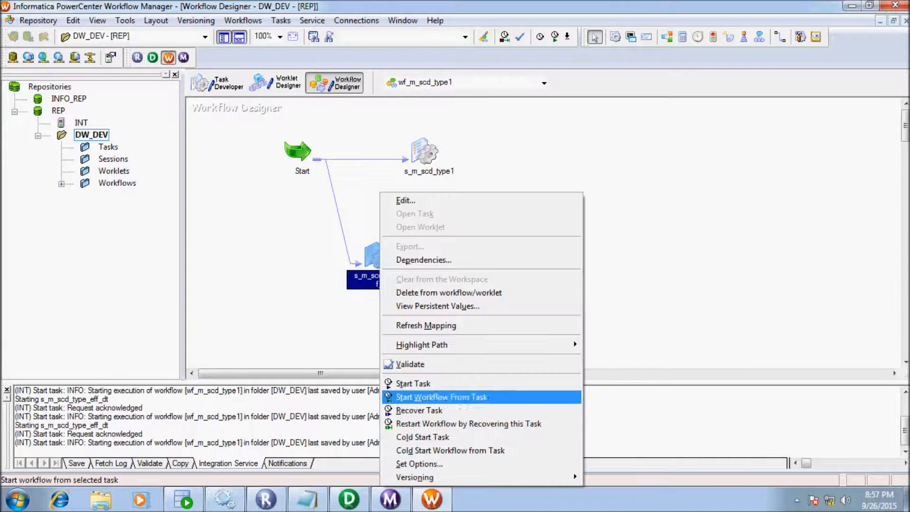
{"action": "left_click", "coordinate": [426, 397]}
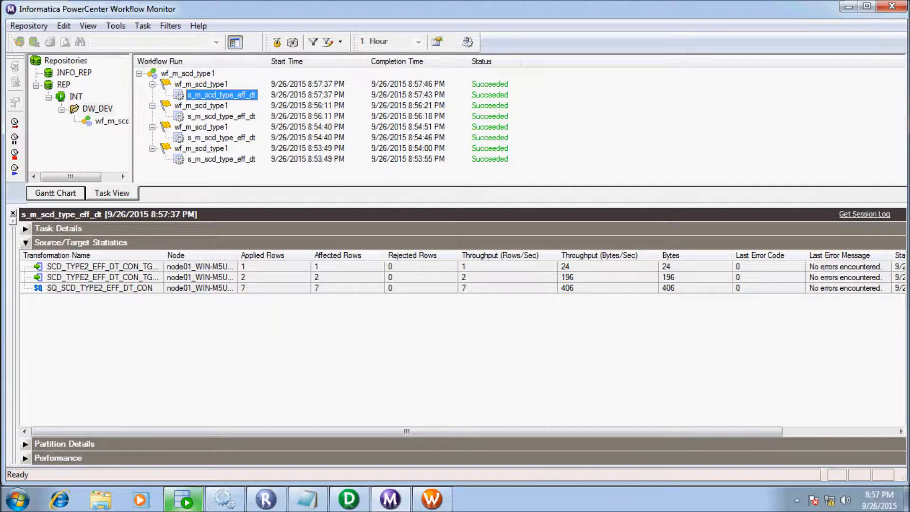
{"action": "left_click", "coordinate": [184, 499]}
{"action": "left_click", "coordinate": [278, 63]}
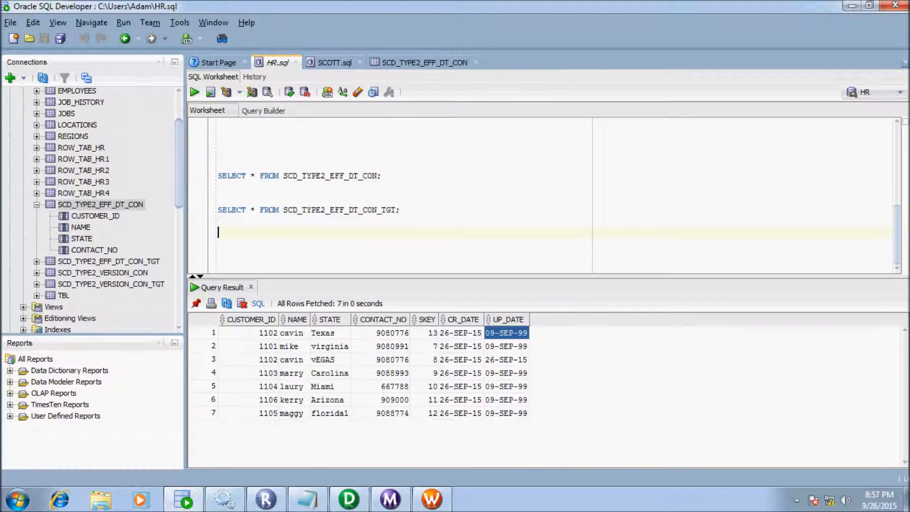
- Run the SCD_TYPE2_EFF_DT_CON_TGT SELECT query and inspect the newly inserted London row
{"action": "left_click", "coordinate": [401, 210]}
{"action": "key", "text": "shift+Up"}
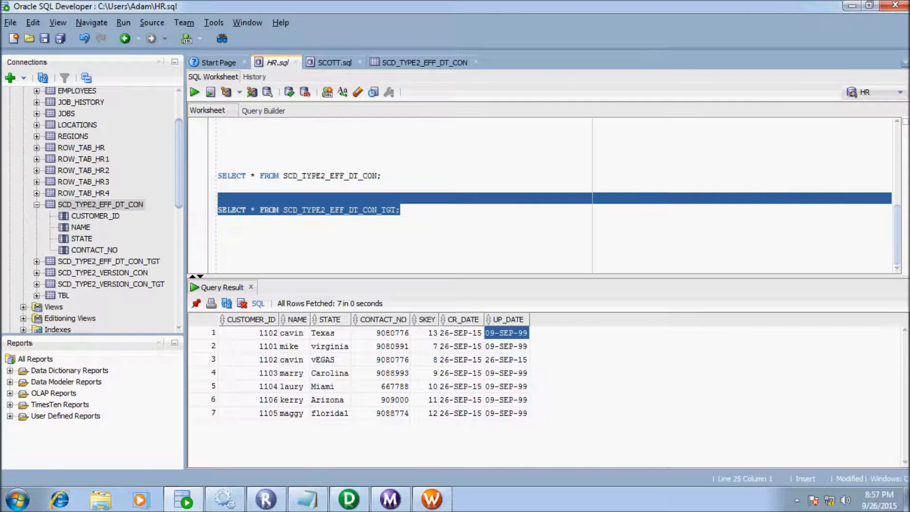
{"action": "left_click", "coordinate": [195, 91]}
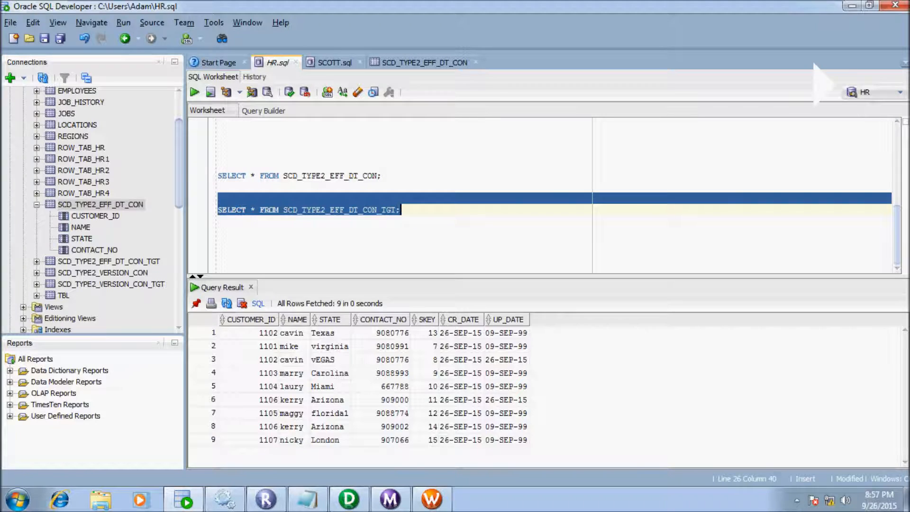
{"action": "left_click", "coordinate": [330, 440]}
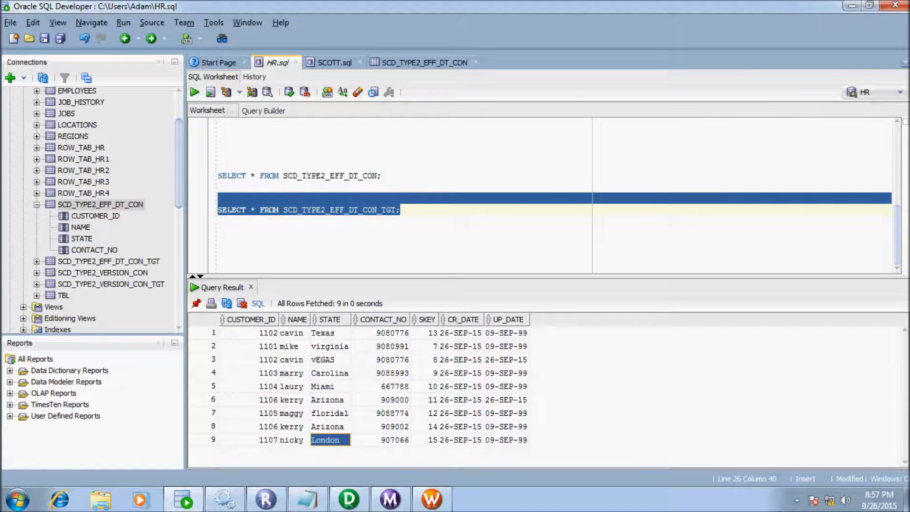
{"action": "left_click", "coordinate": [507, 440]}
{"action": "left_click", "coordinate": [461, 440]}
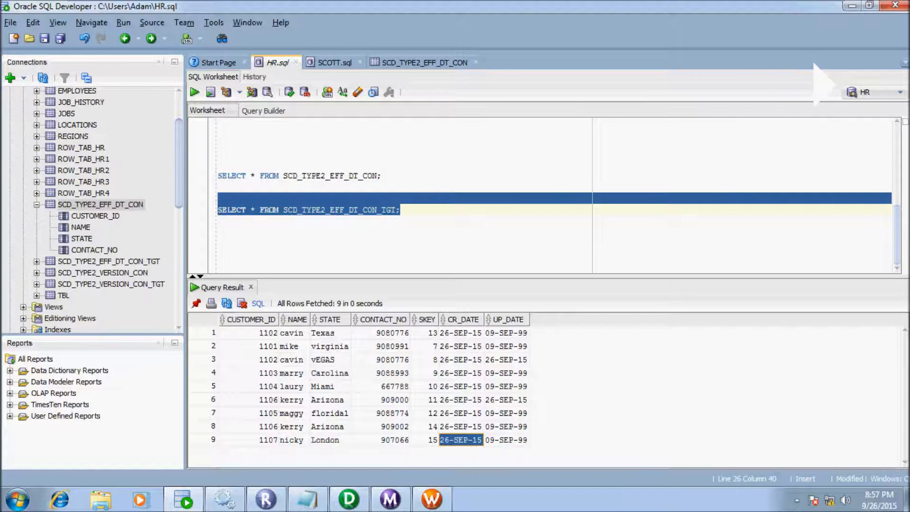
{"action": "key", "text": "Left"}
{"action": "key", "text": "Left"}
{"action": "key", "text": "Left"}
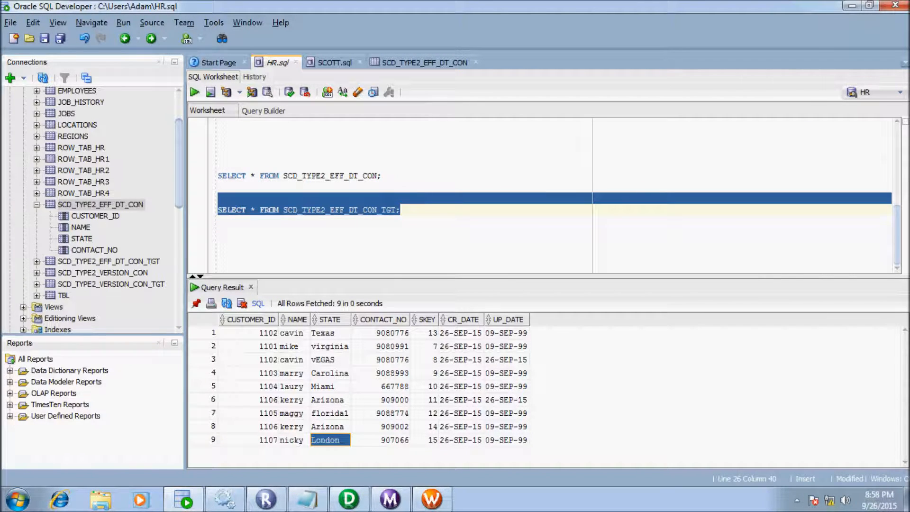
{"action": "key", "text": "Left"}
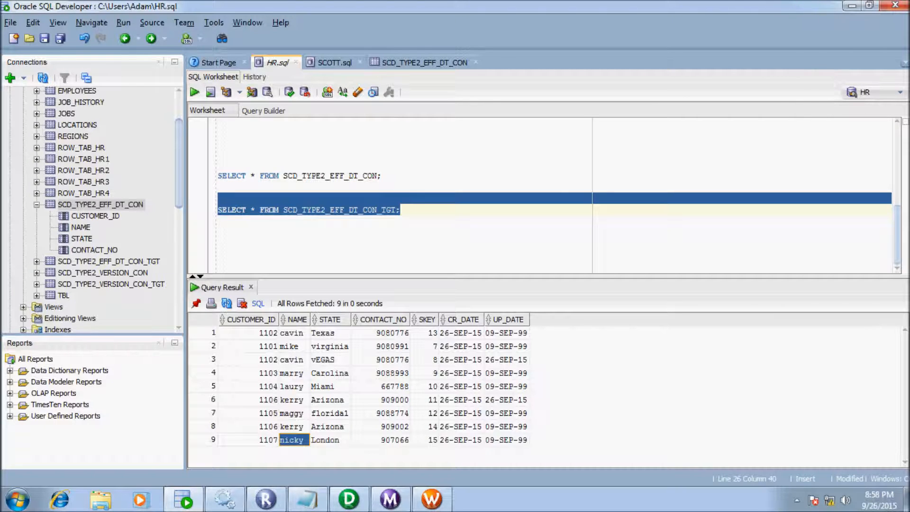
- Verify the Arizona customer's new version and its old version expired on 26-SEP-15
{"action": "left_click", "coordinate": [380, 426]}
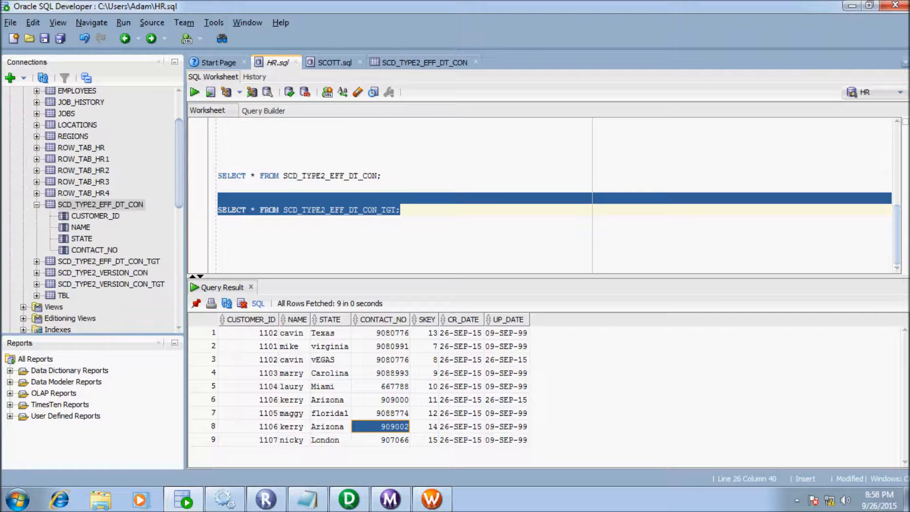
{"action": "left_click", "coordinate": [506, 426]}
{"action": "left_click", "coordinate": [384, 427]}
{"action": "left_click", "coordinate": [330, 400]}
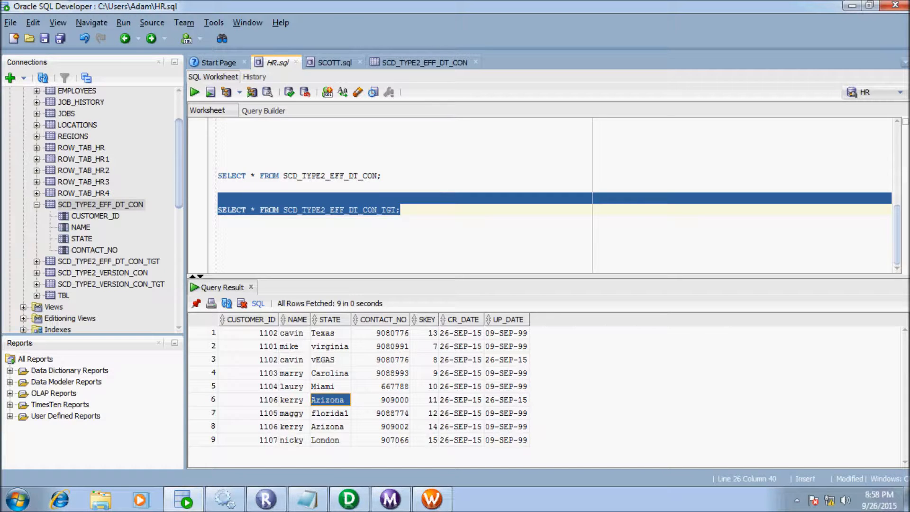
{"action": "left_click", "coordinate": [506, 400]}
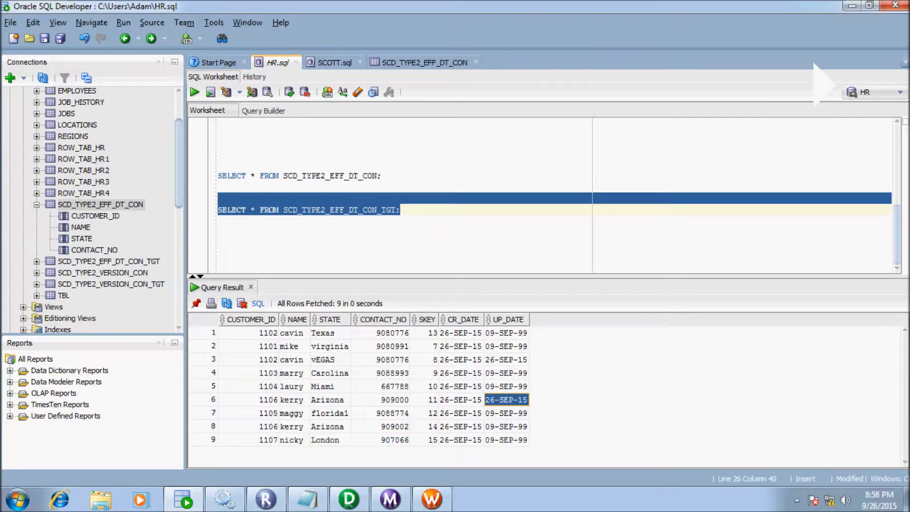
{"action": "key", "text": "Left"}
{"action": "key", "text": "Left"}
{"action": "key", "text": "Left"}
{"action": "key", "text": "Left"}
{"action": "key", "text": "Left"}
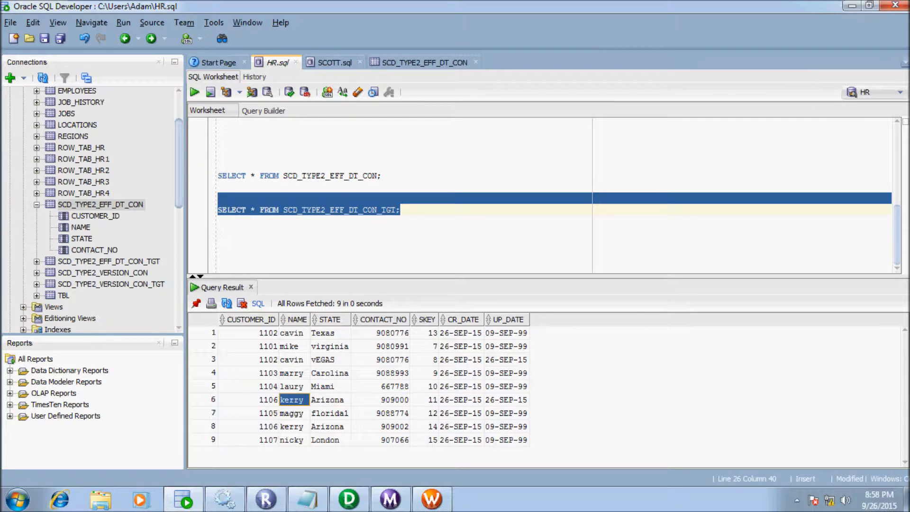
{"action": "key", "text": "Left"}
{"action": "left_click", "coordinate": [506, 400]}
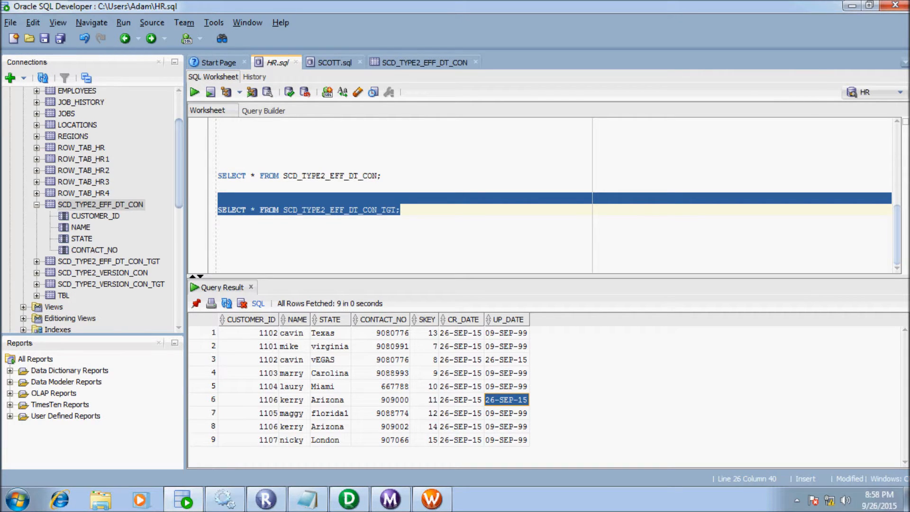
- Minimize SQL Developer, Workflow Monitor and Workflow Manager to bring Designer forward
{"action": "left_click", "coordinate": [219, 244]}
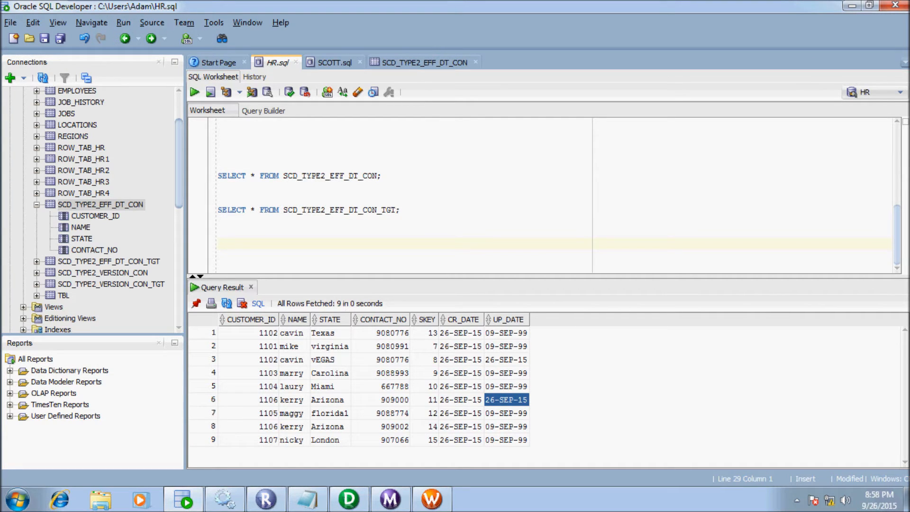
{"action": "left_click", "coordinate": [851, 6]}
{"action": "left_click", "coordinate": [851, 5]}
{"action": "left_click", "coordinate": [851, 5]}
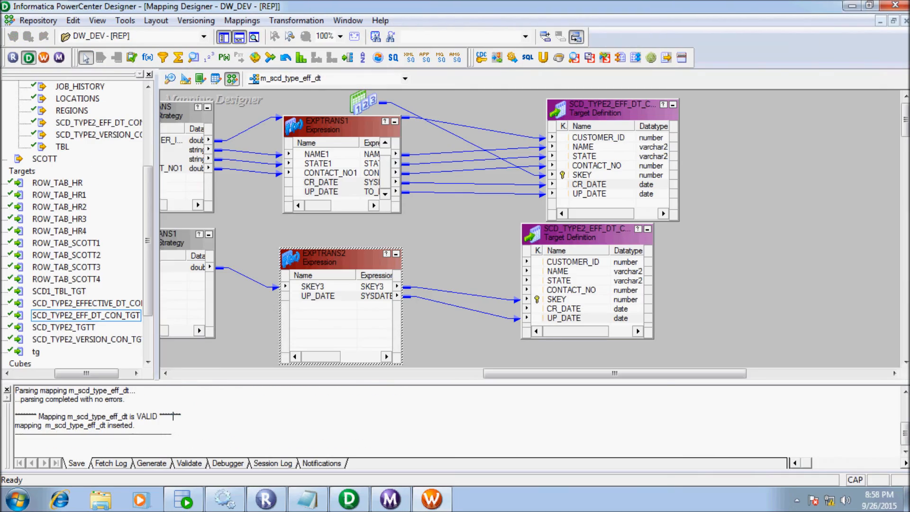